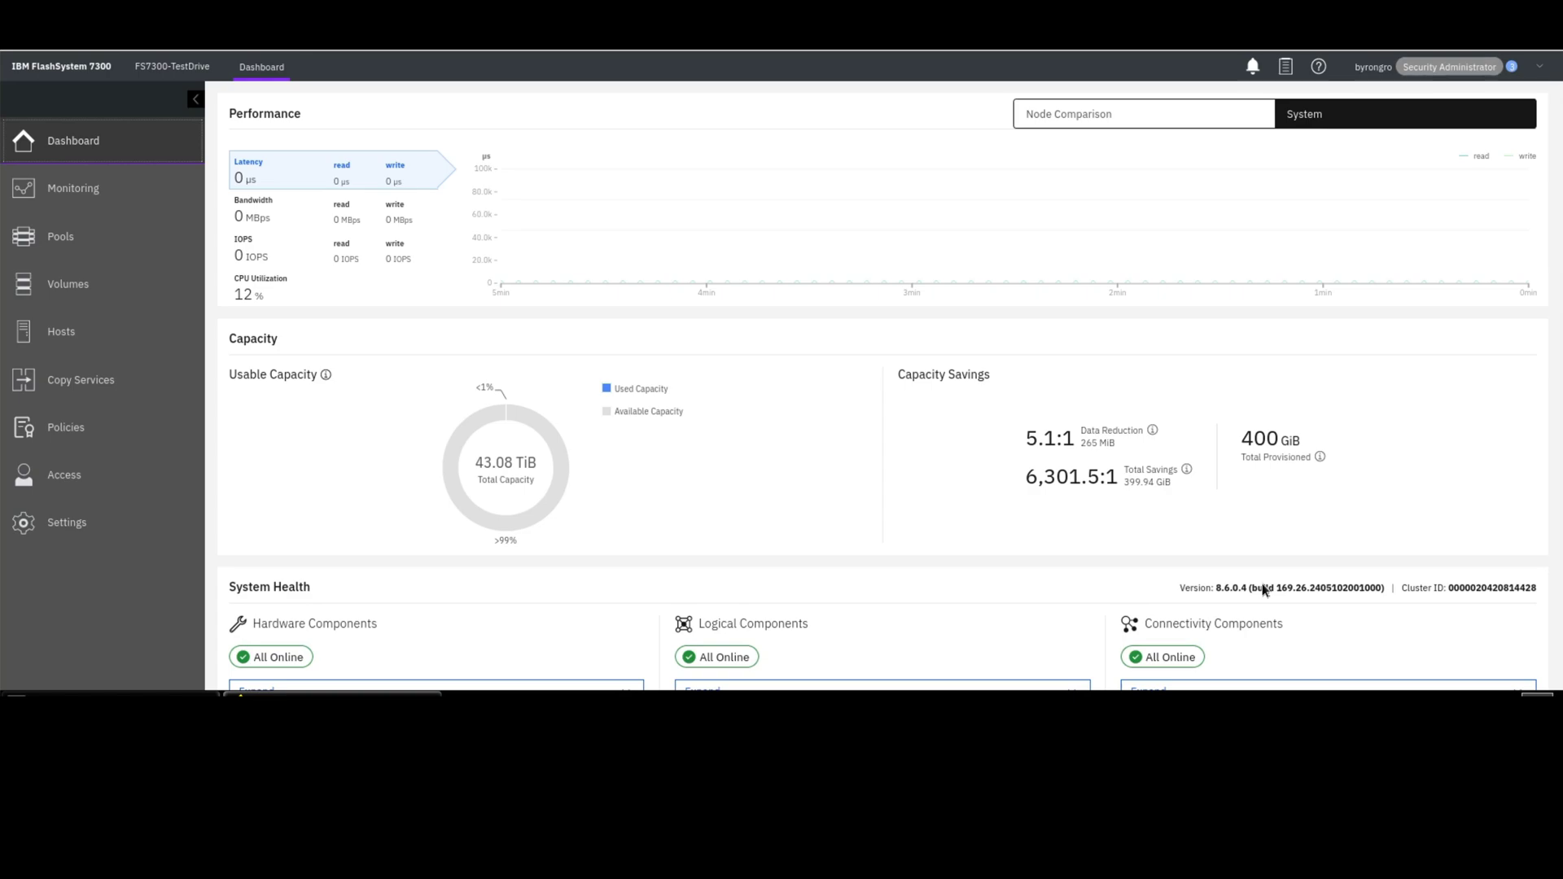
# Note the system's software version, glance at the SV2-1 partnership overview, and return to the dashboard.
pyautogui.doubleClick(1229, 588)
pyautogui.click(127, 386)
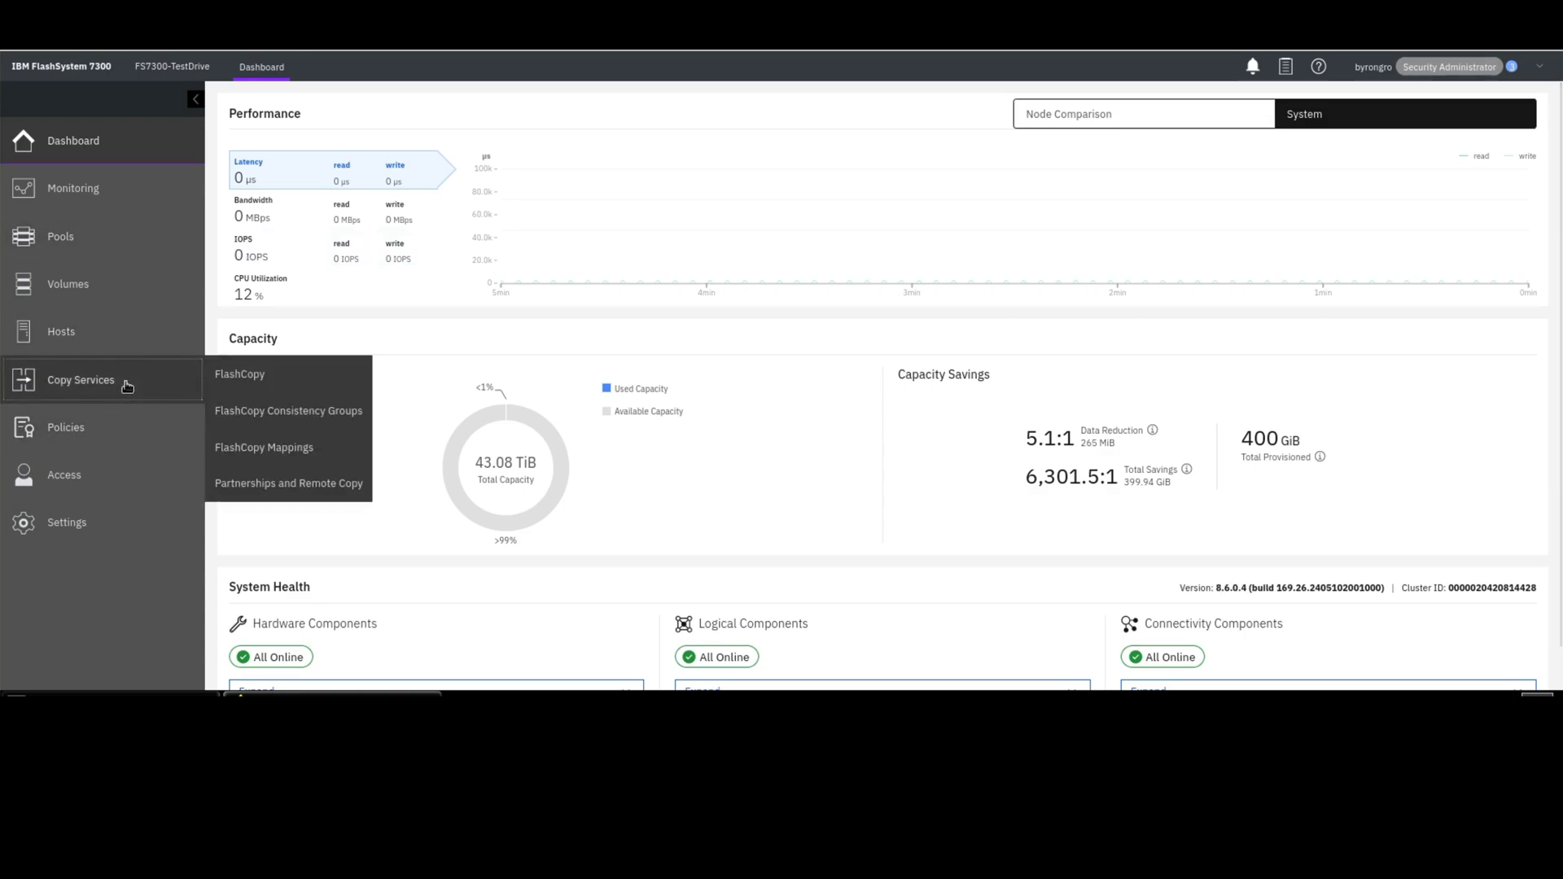
pyautogui.click(250, 483)
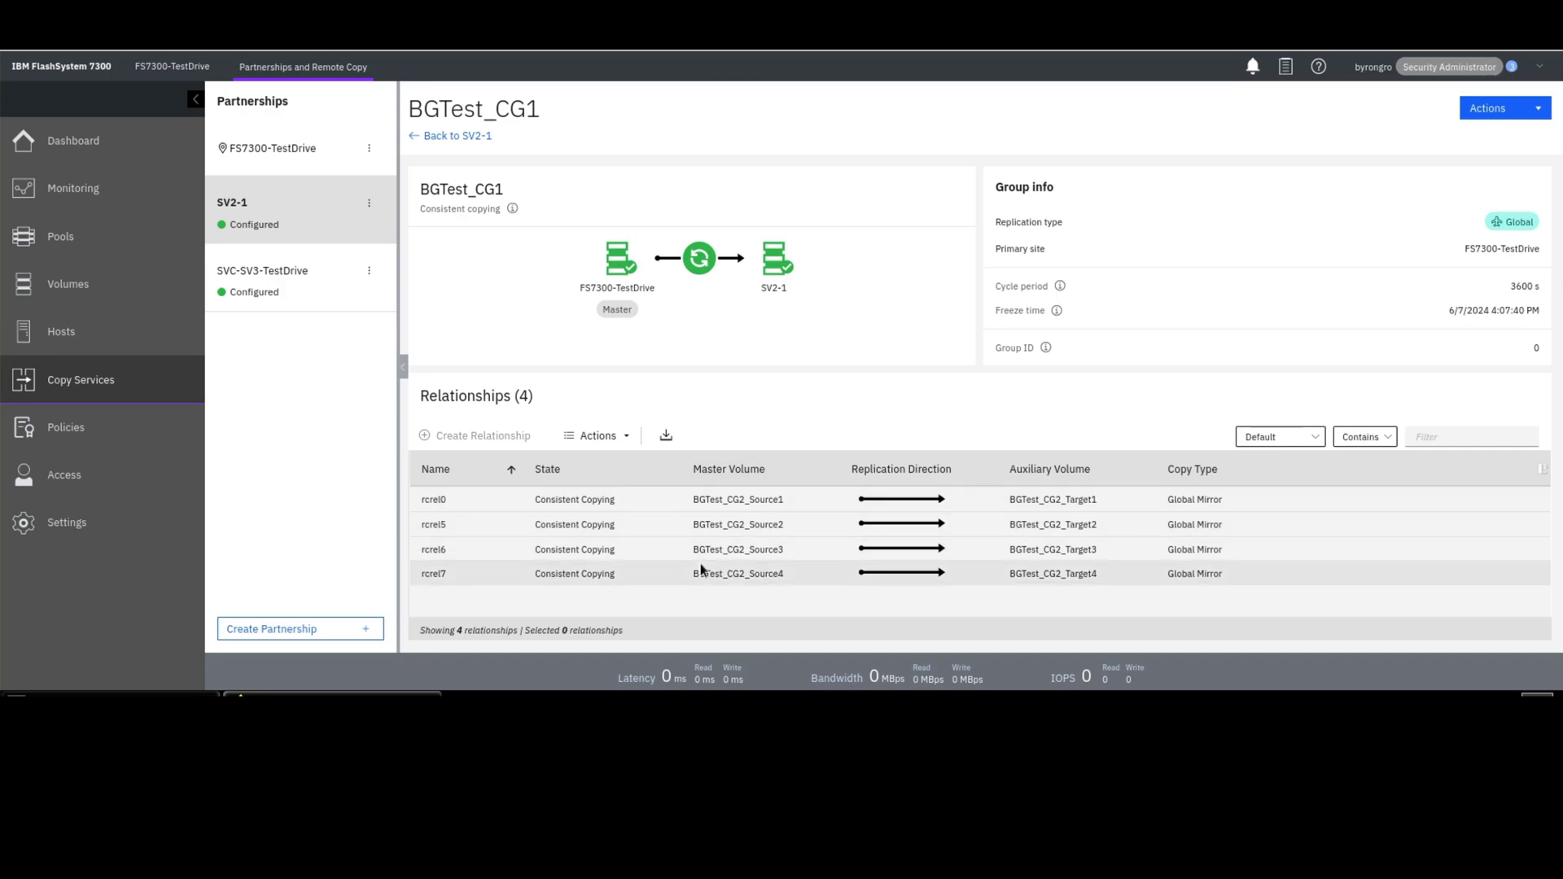
pyautogui.click(480, 140)
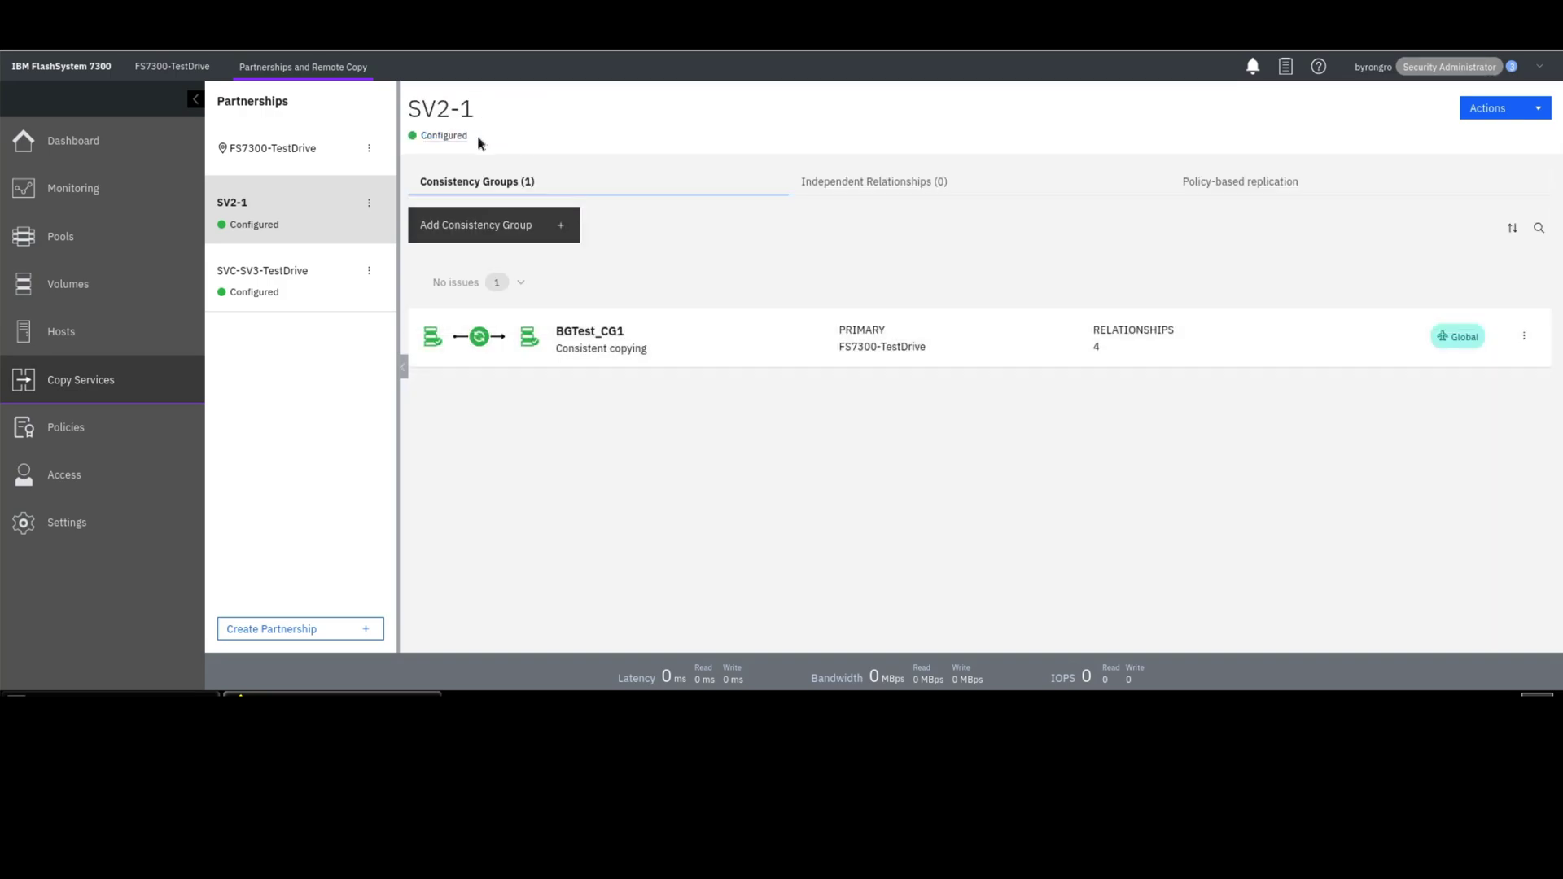
pyautogui.click(77, 158)
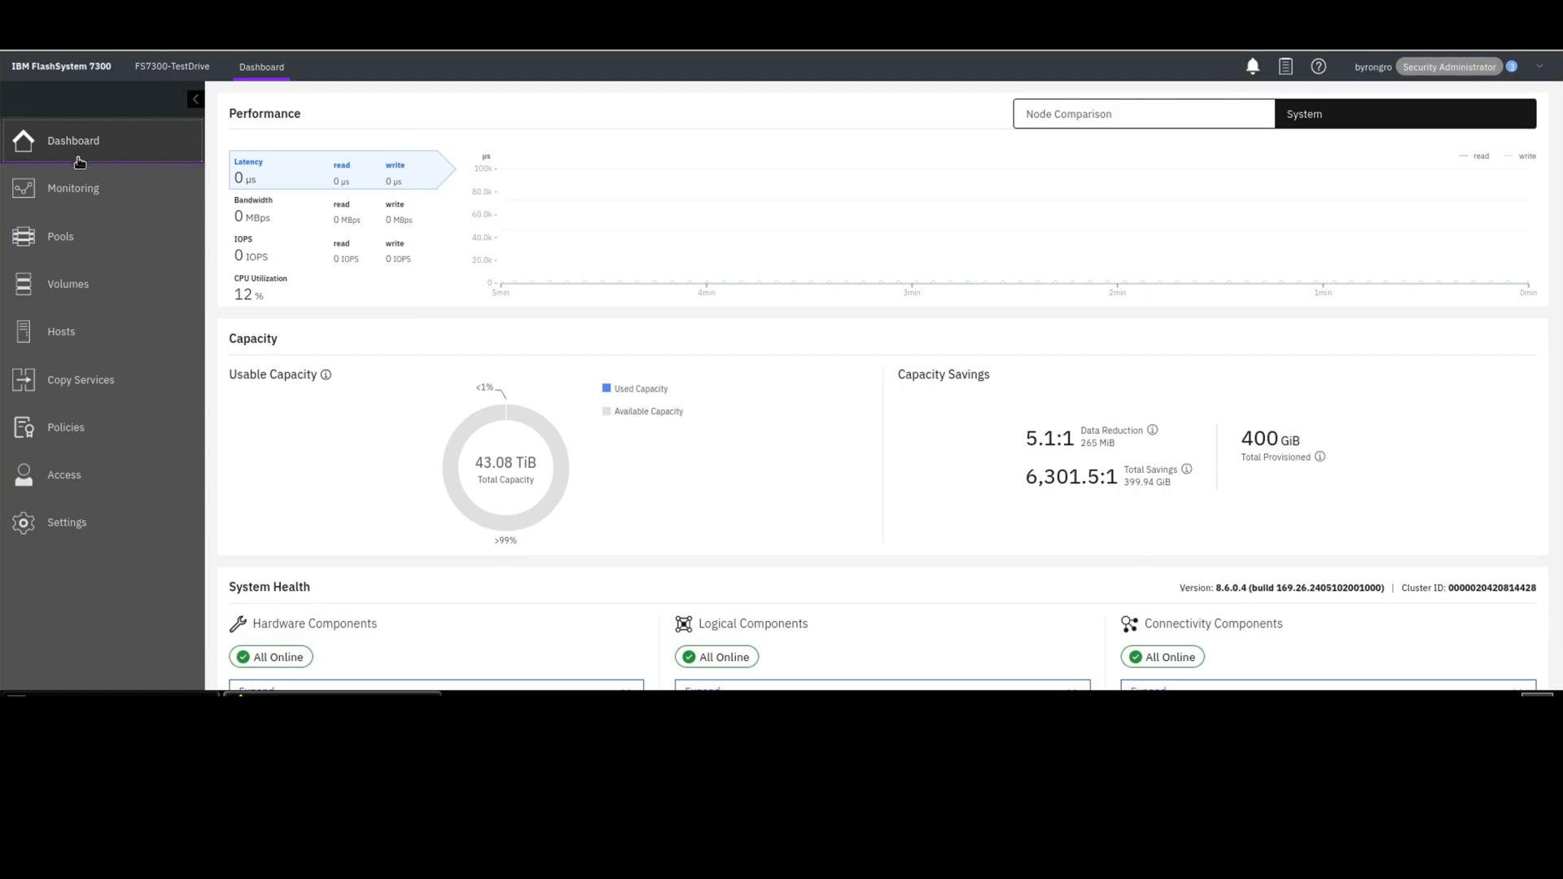
# Review the SV2-1 partnership properties and cancel without changing anything.
pyautogui.click(143, 392)
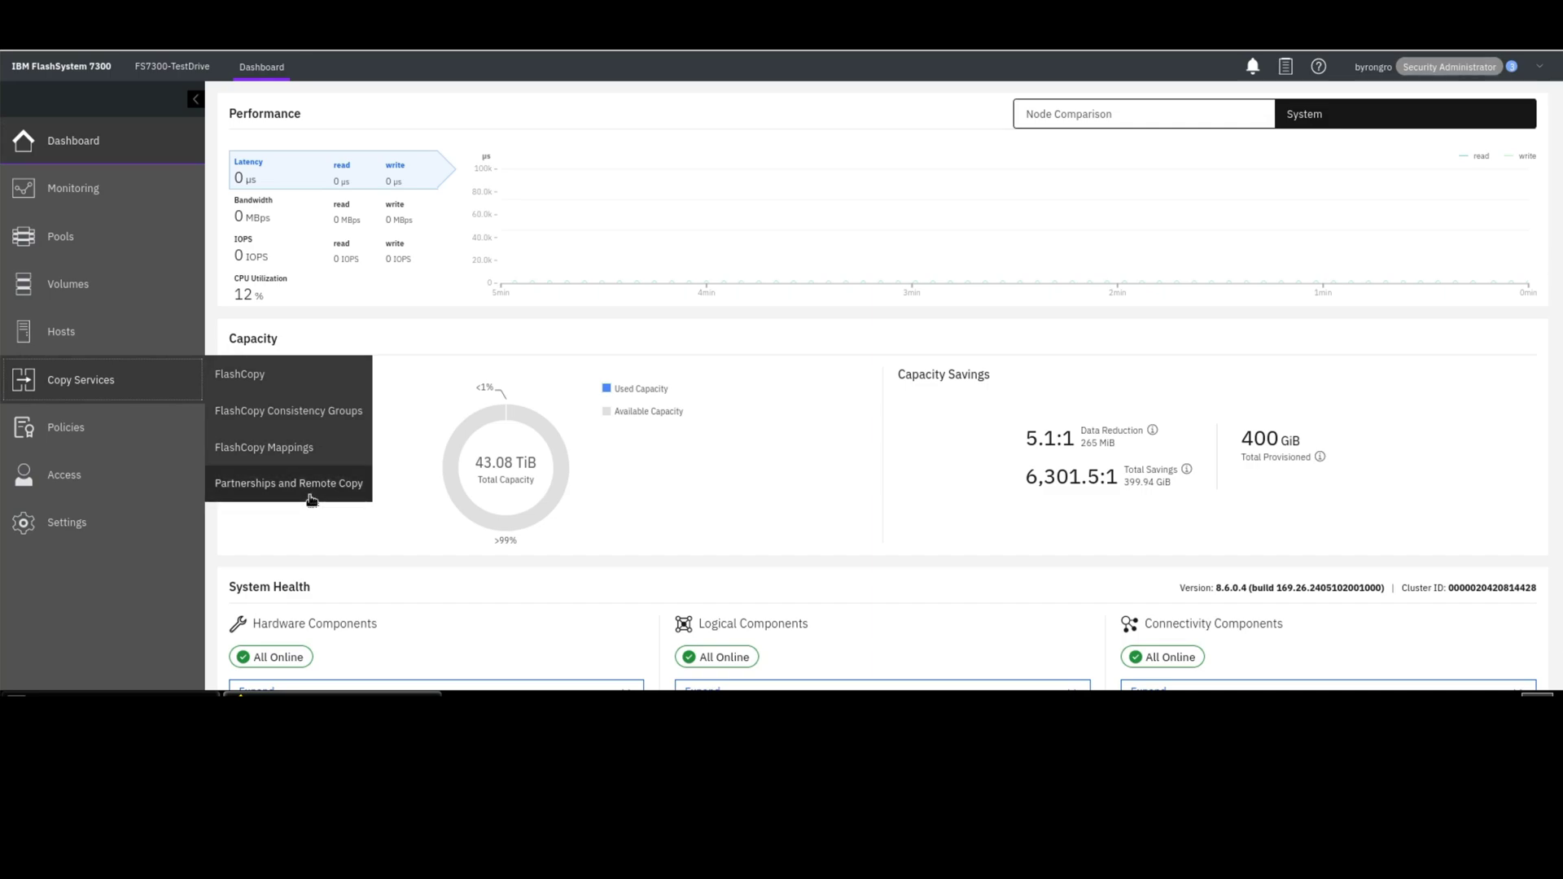
pyautogui.click(311, 498)
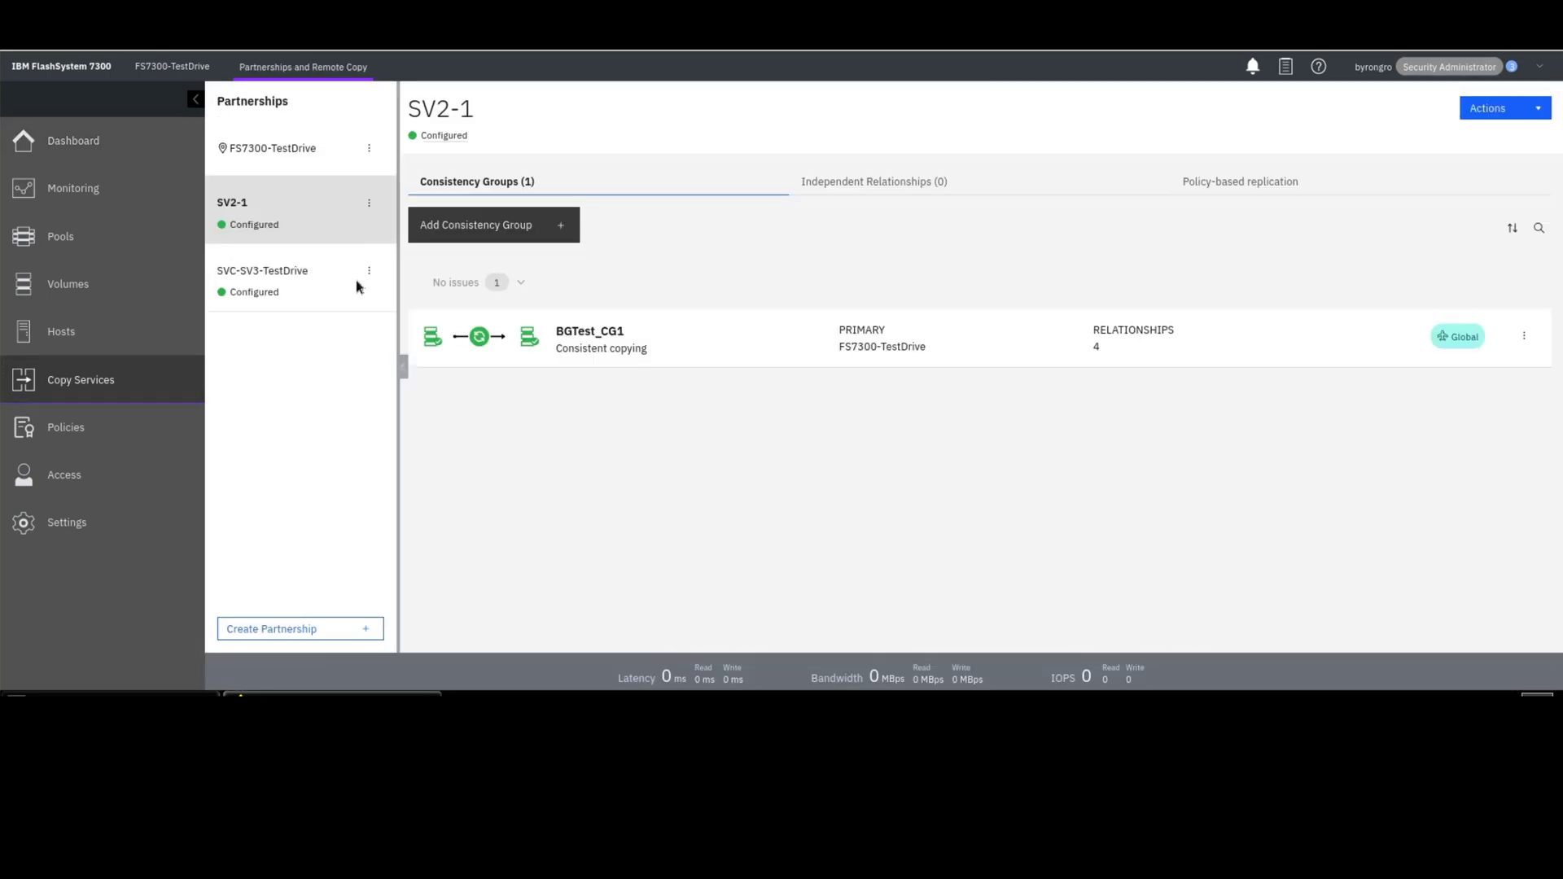
pyautogui.click(369, 206)
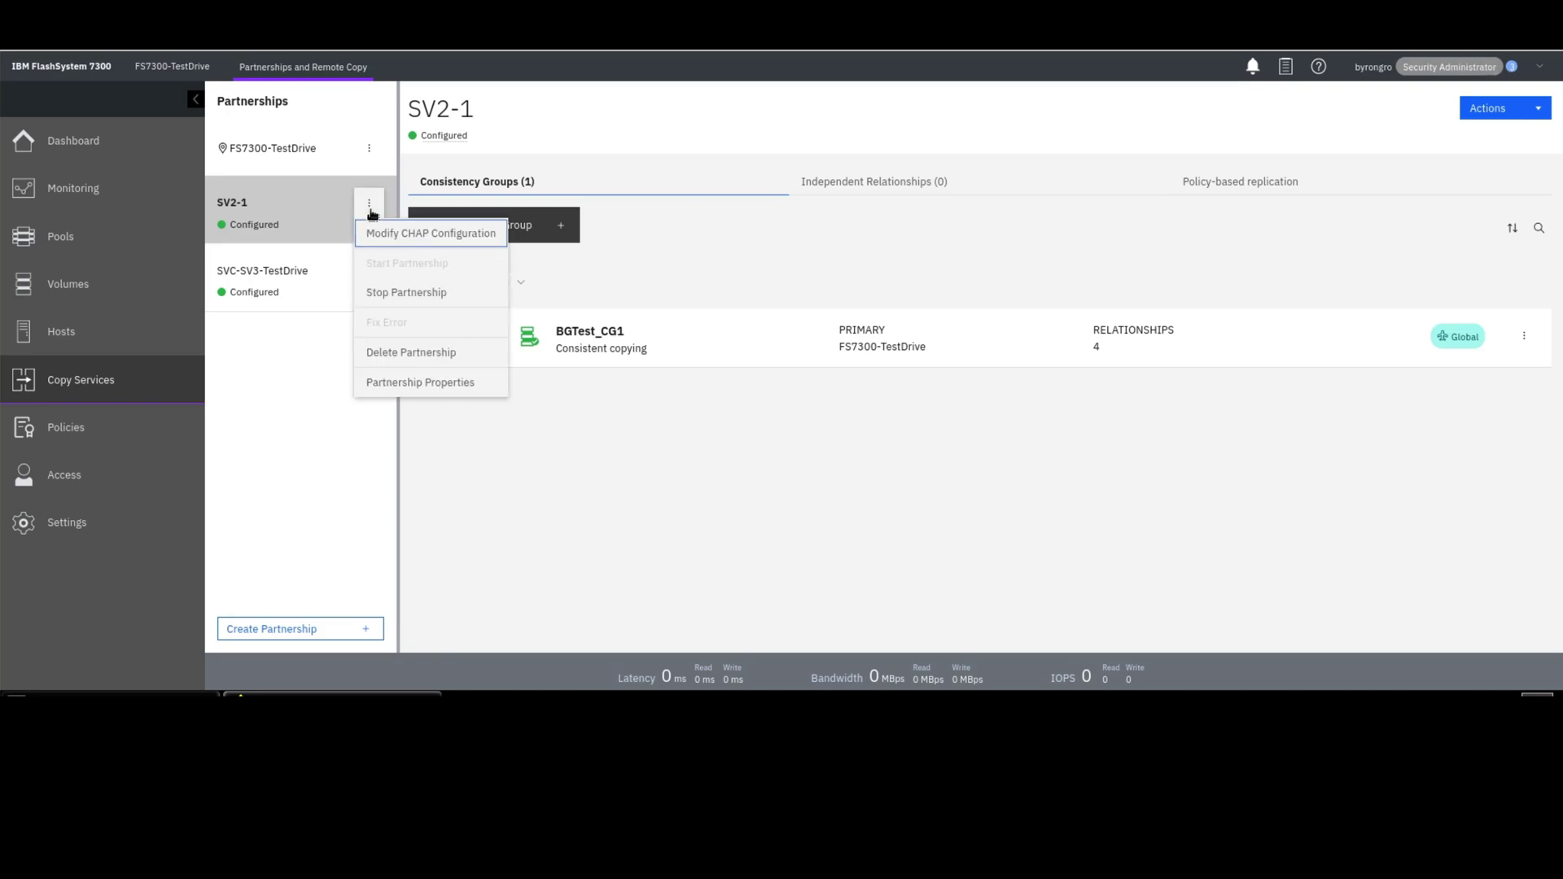
pyautogui.click(435, 393)
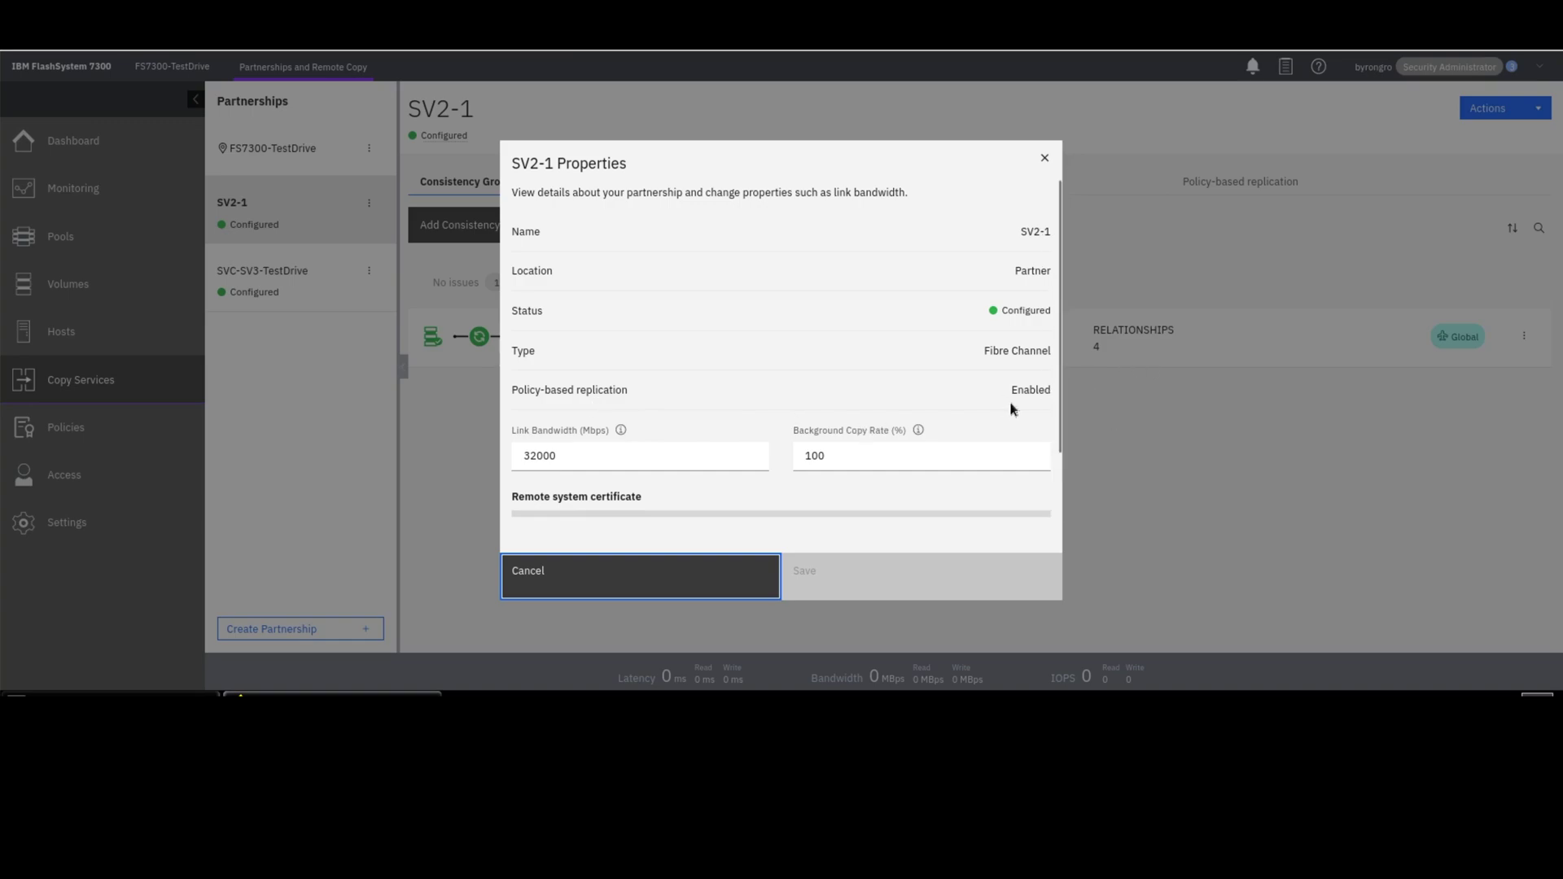
pyautogui.scroll(-1, 1013, 409)
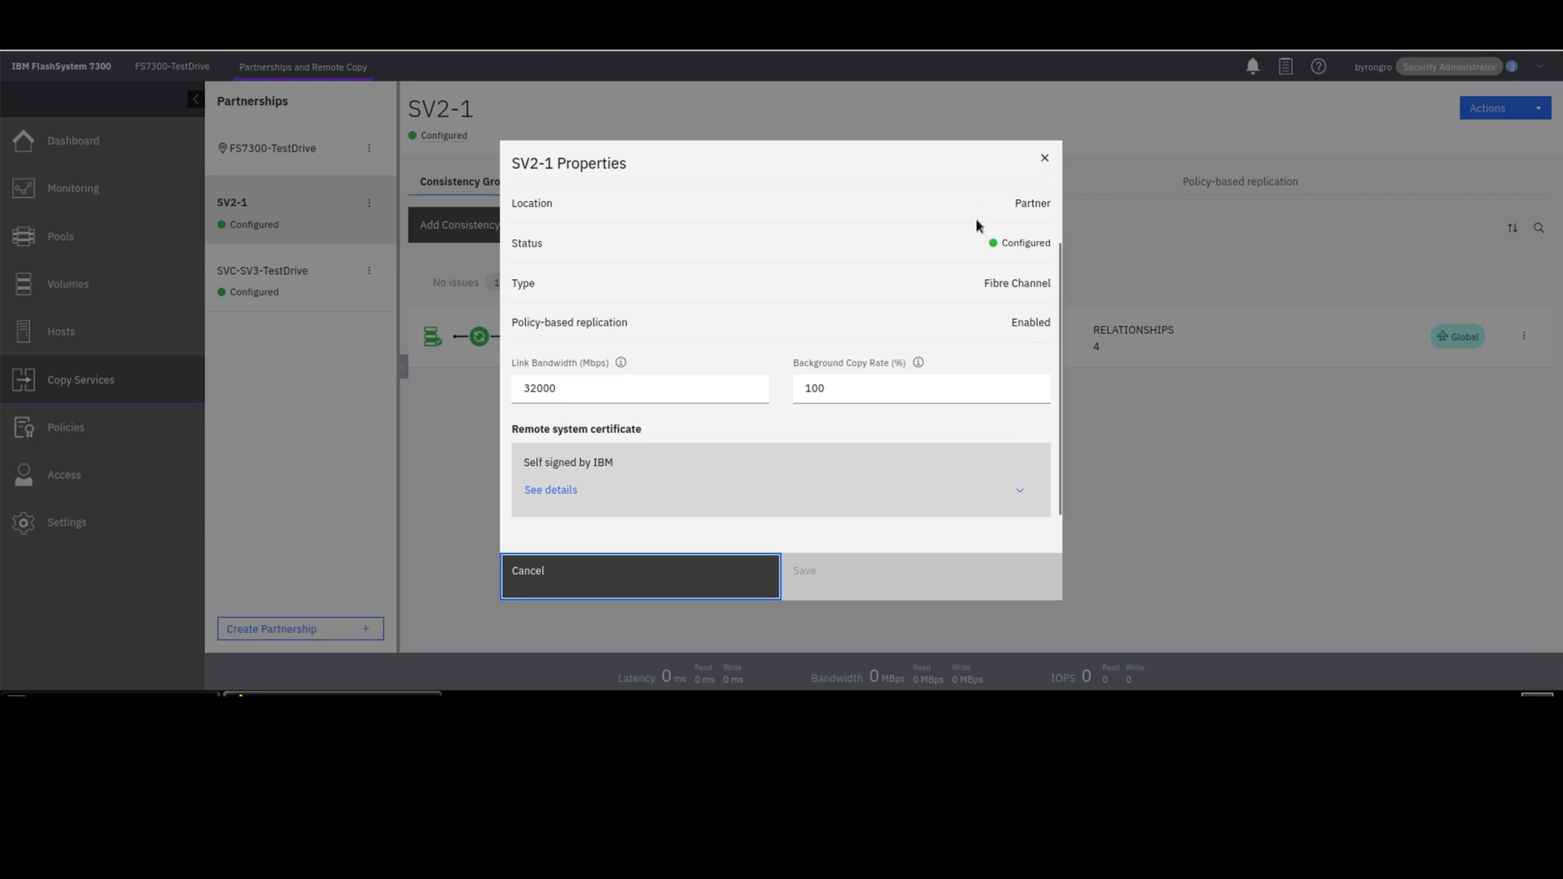
pyautogui.click(631, 588)
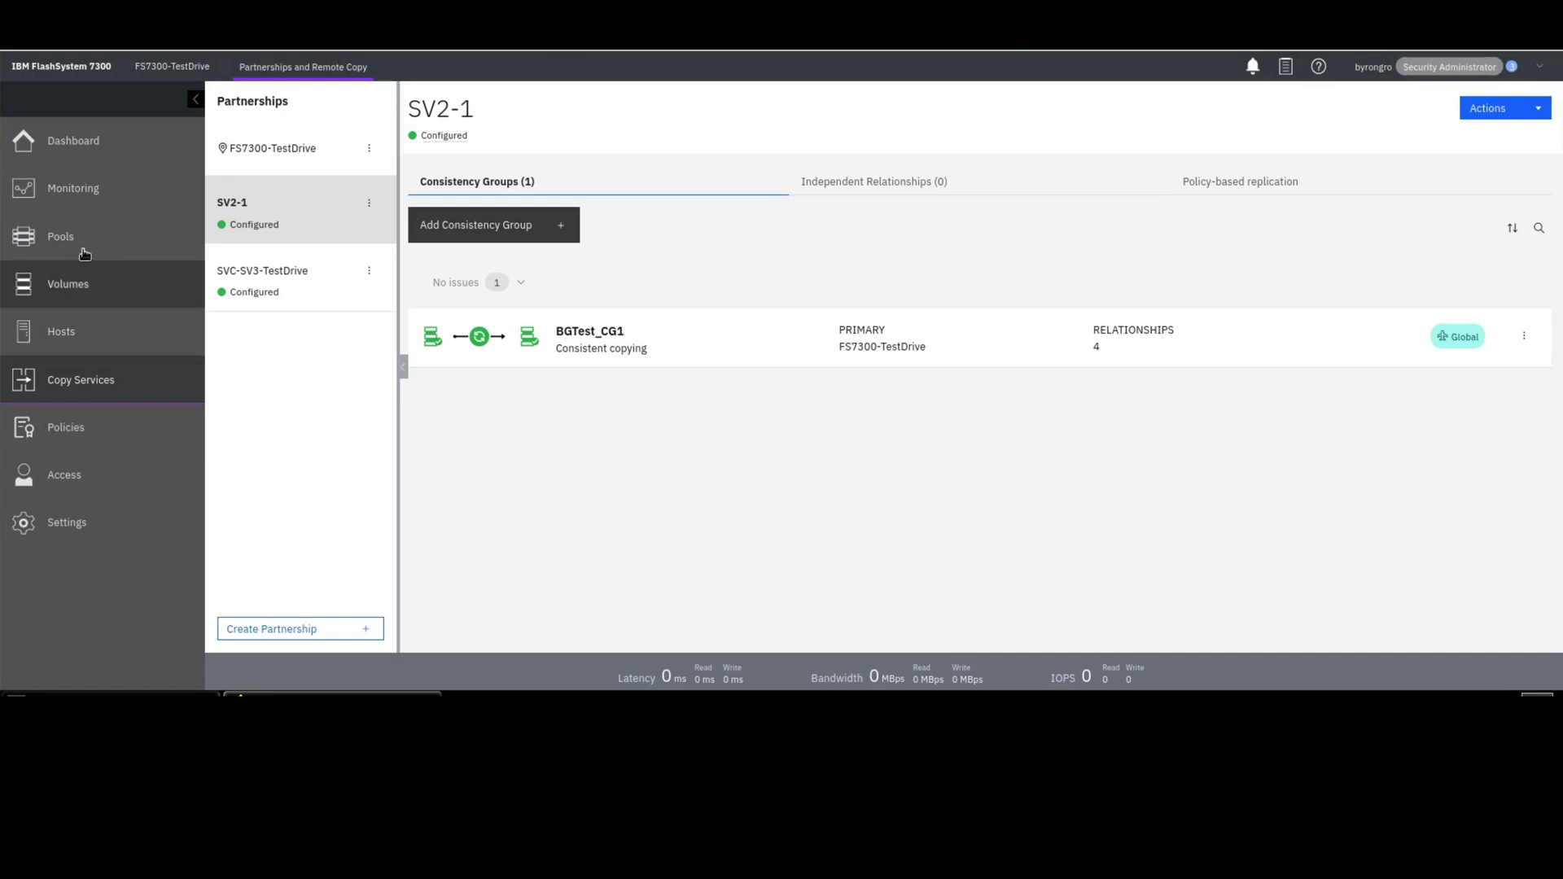
# Show the Pools list and confirm StandardPool is online and linked to a remote pool.
pyautogui.moveTo(96, 244)
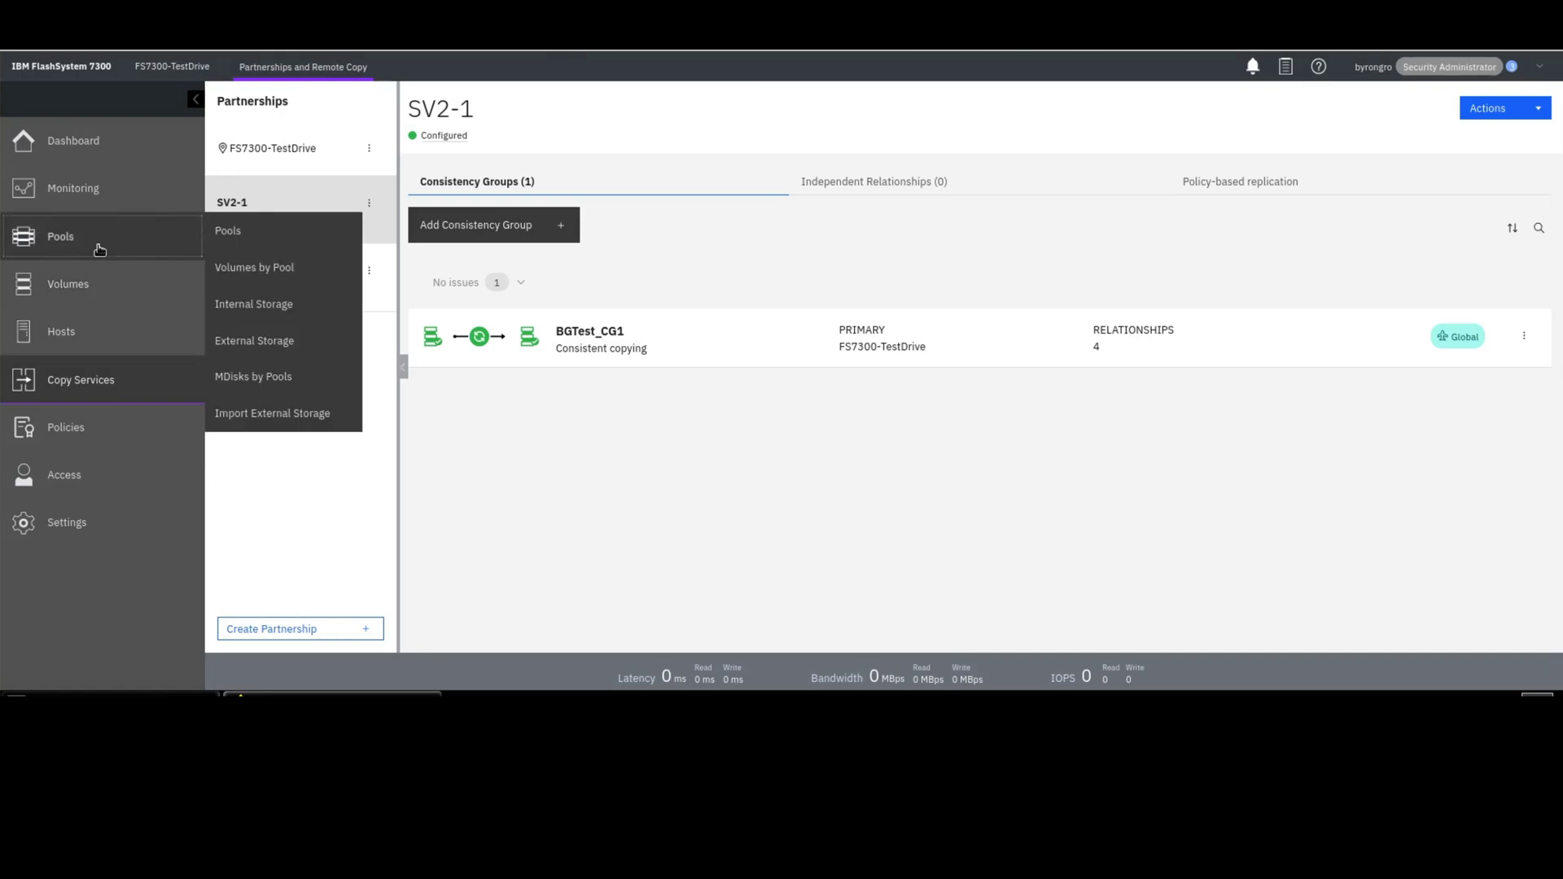
pyautogui.click(238, 243)
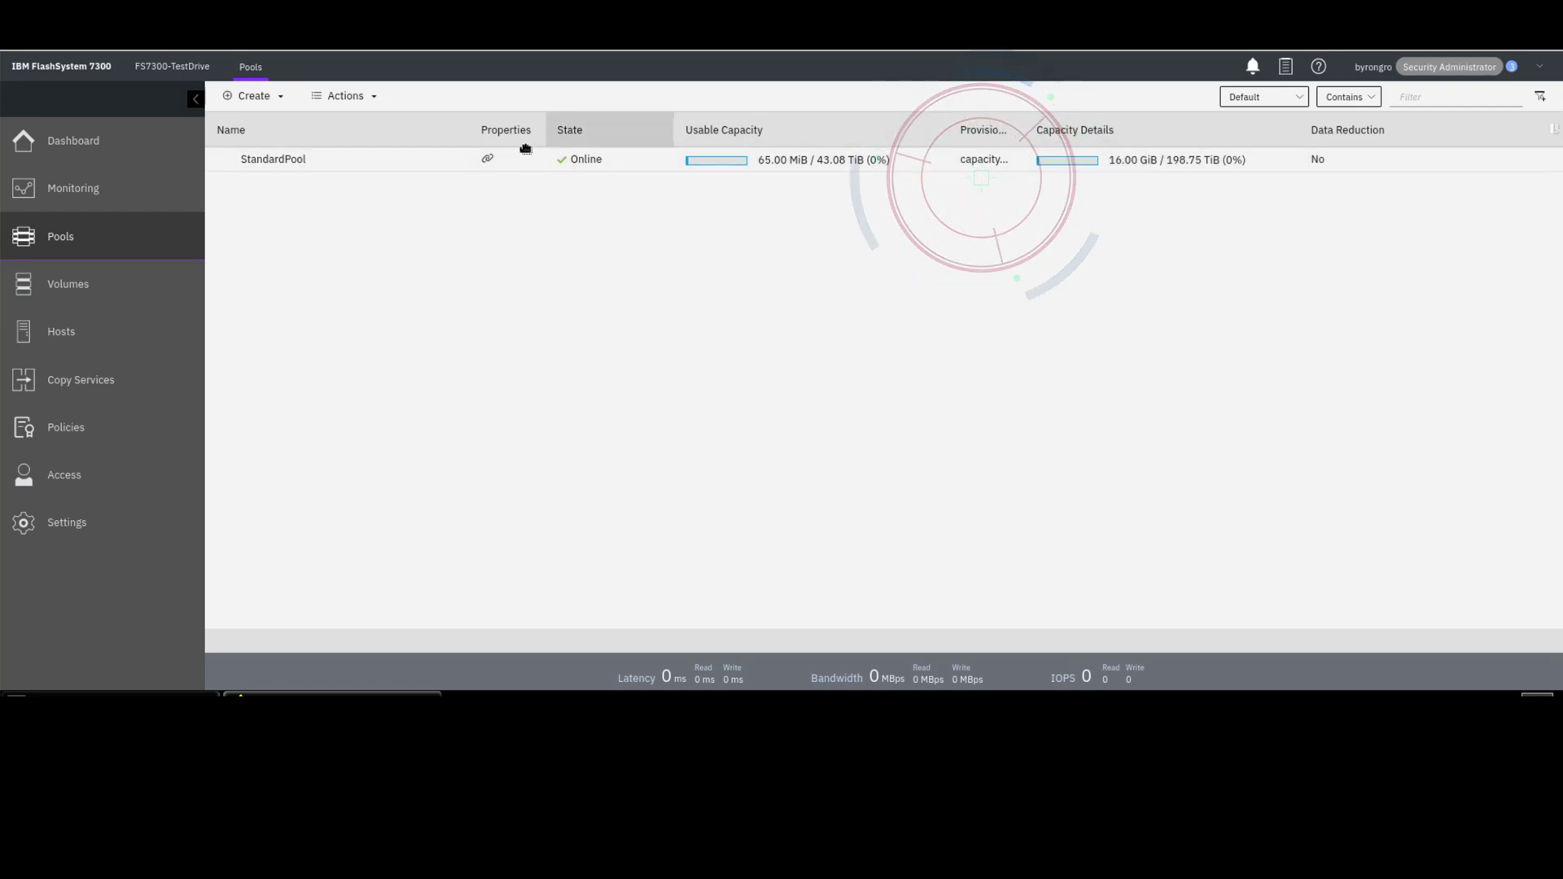
pyautogui.moveTo(493, 162)
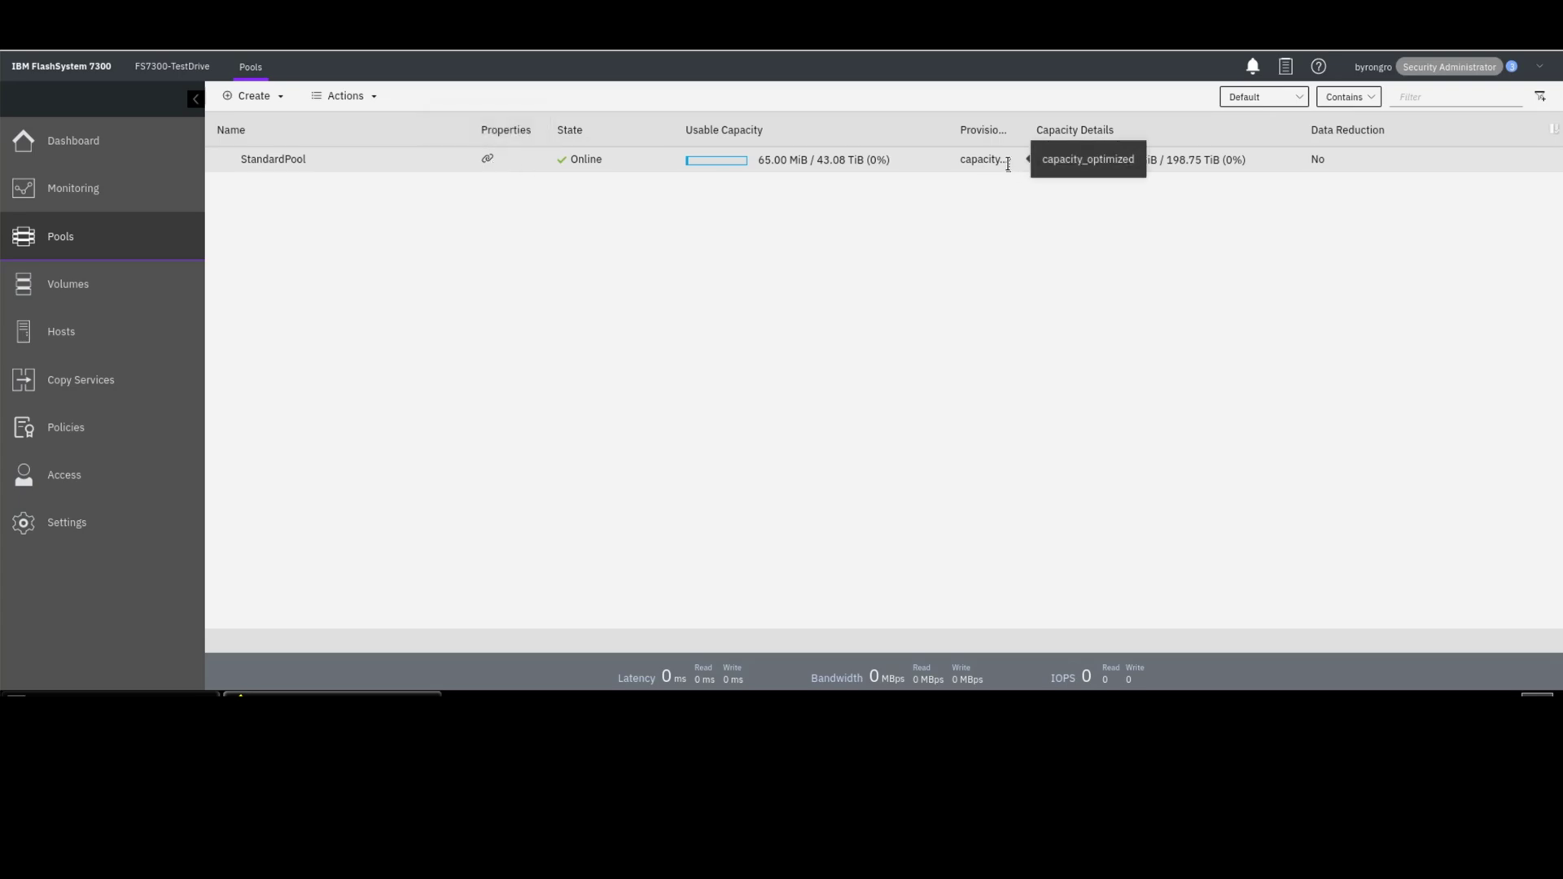
pyautogui.click(71, 434)
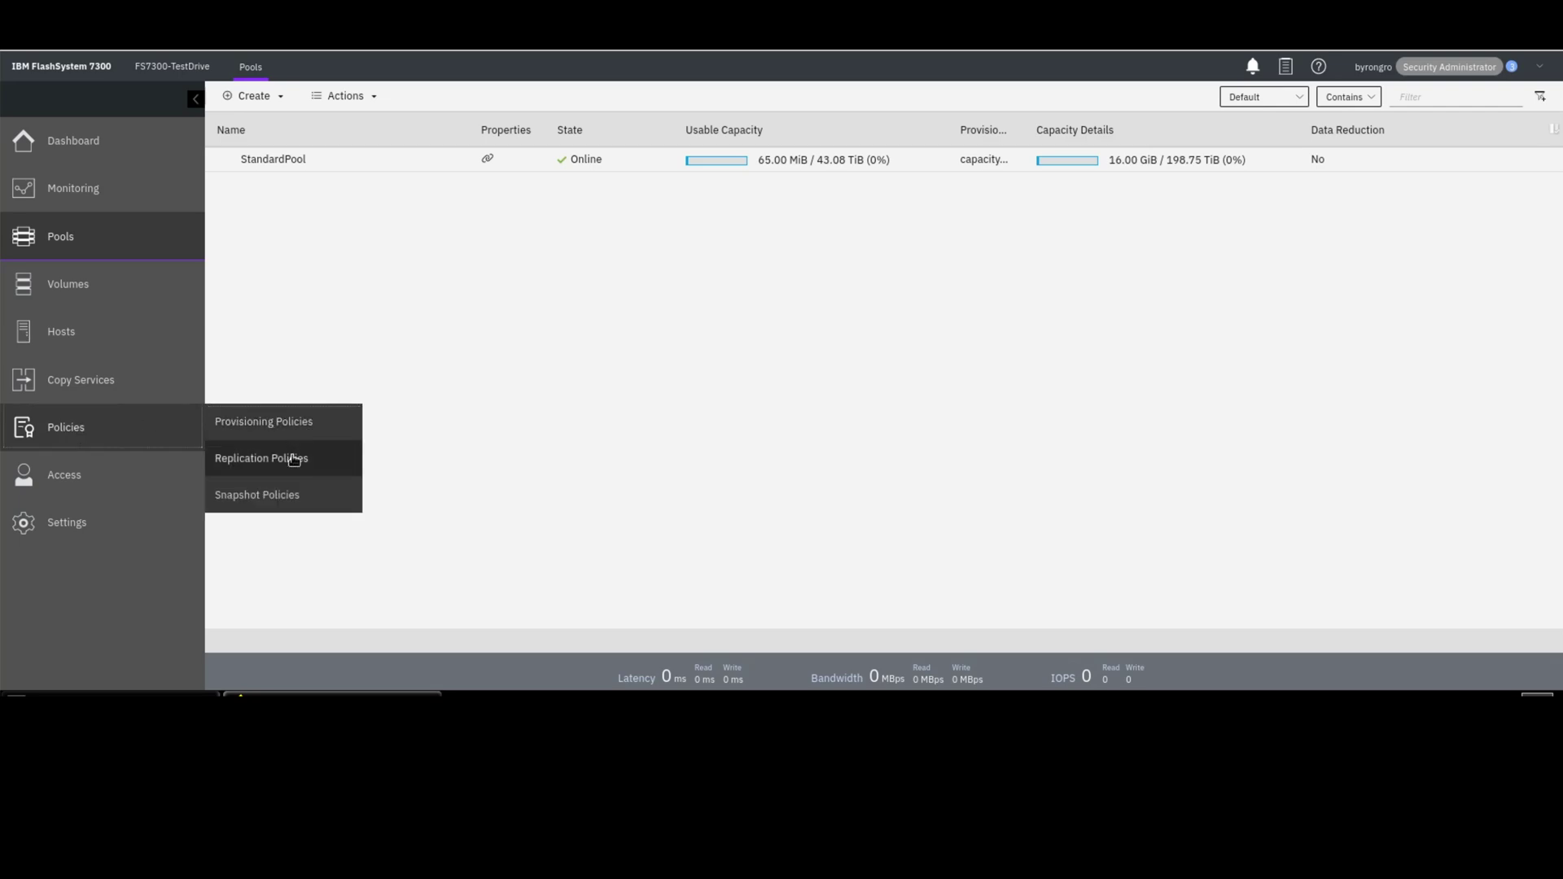
# Expand and collapse the Async5 and Async60 policy details, noting Async5's 5-minute RPO alert.
pyautogui.click(294, 455)
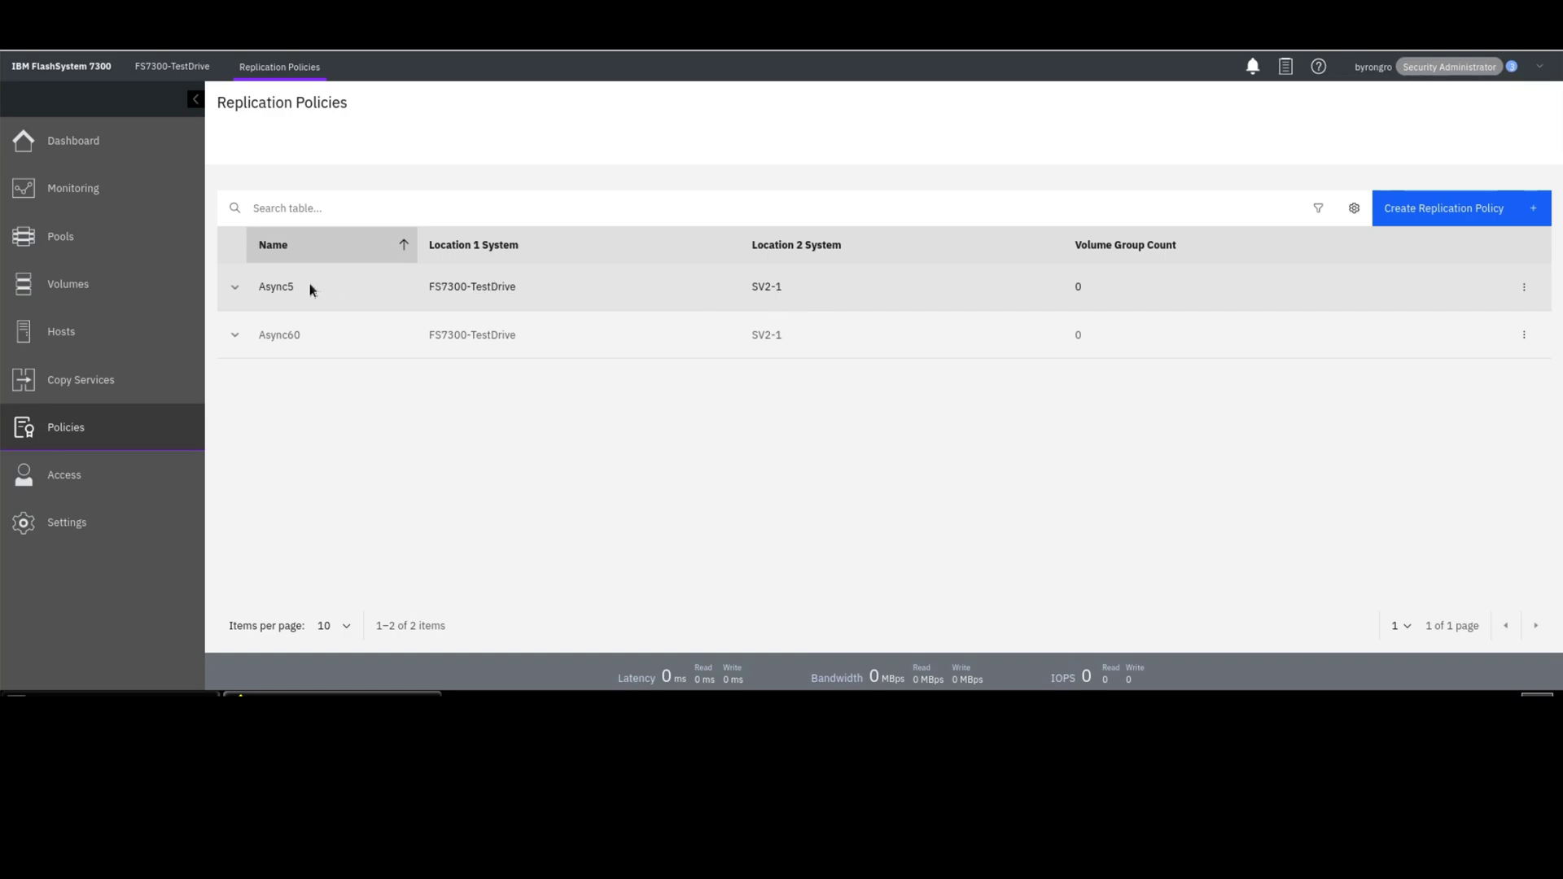
pyautogui.click(235, 288)
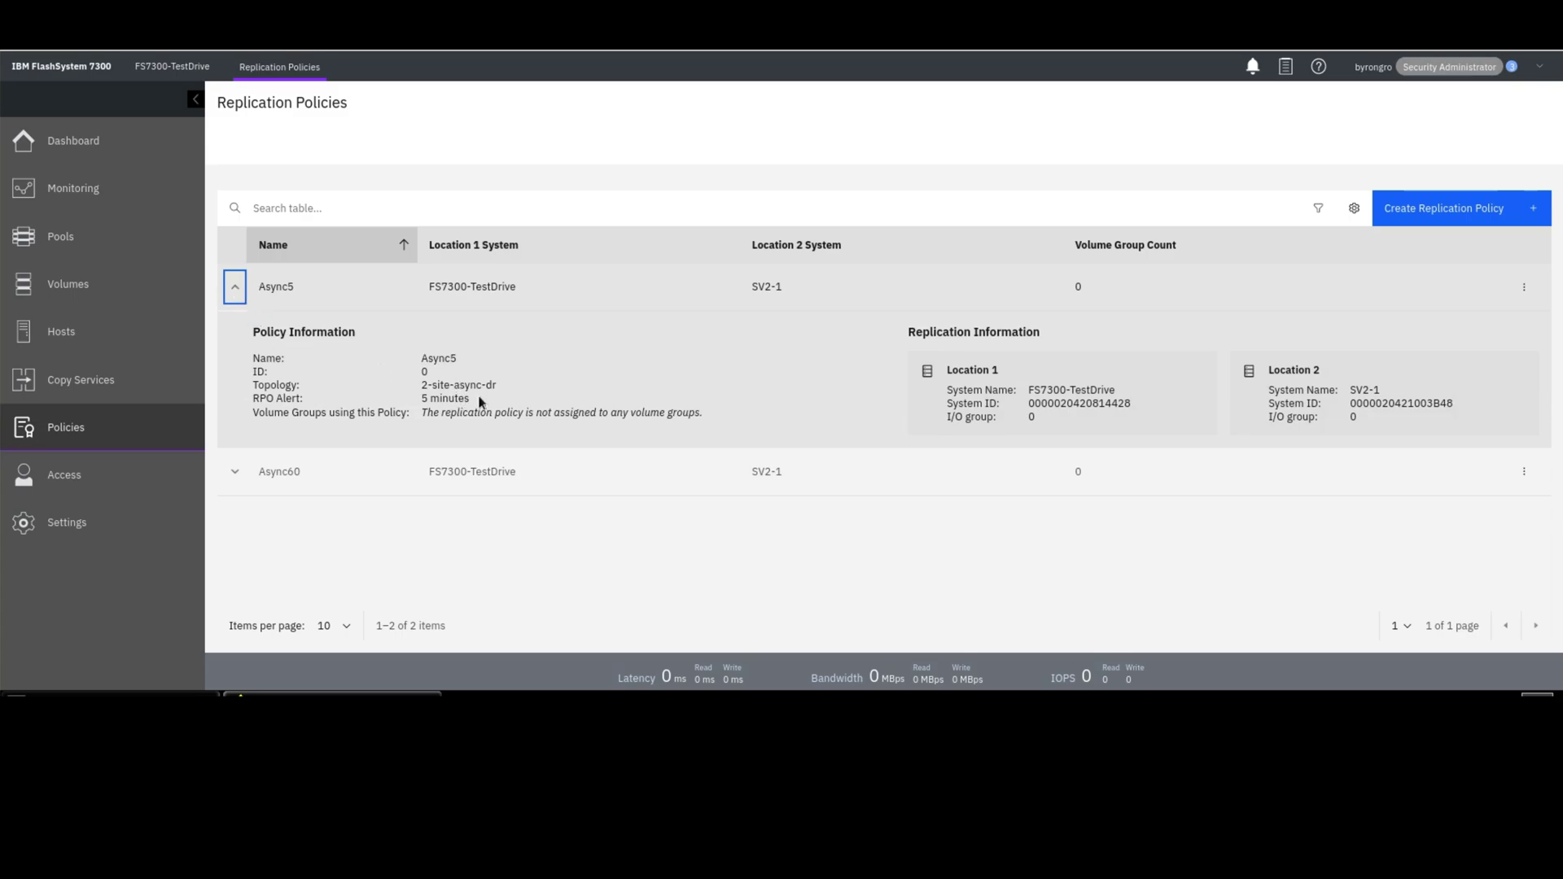
pyautogui.moveTo(470, 399); pyautogui.dragTo(419, 399)
pyautogui.click(235, 471)
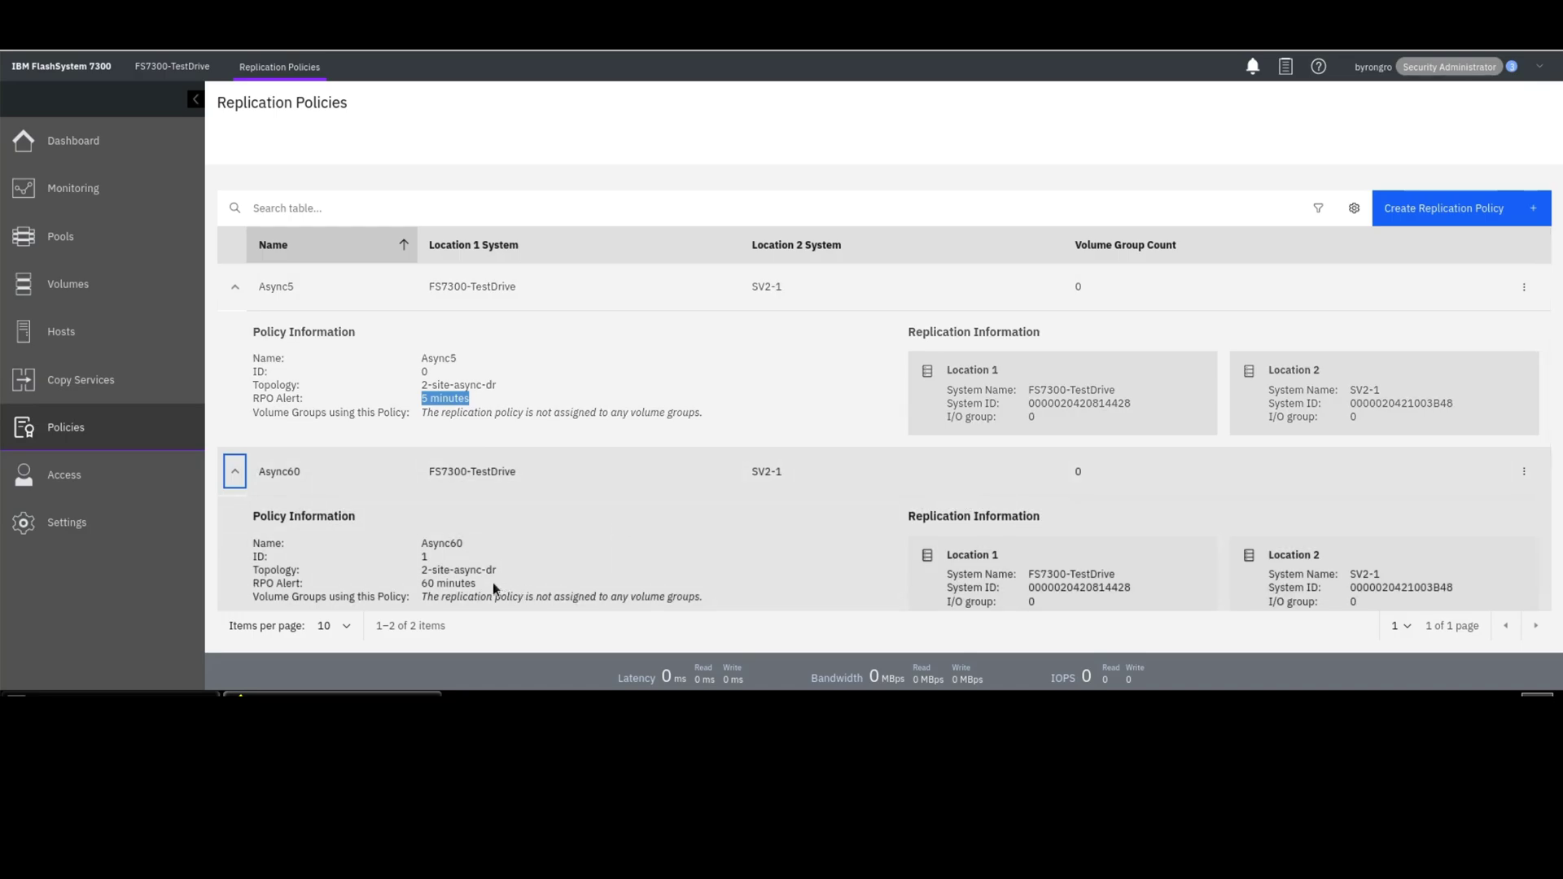
pyautogui.click(237, 476)
pyautogui.click(235, 292)
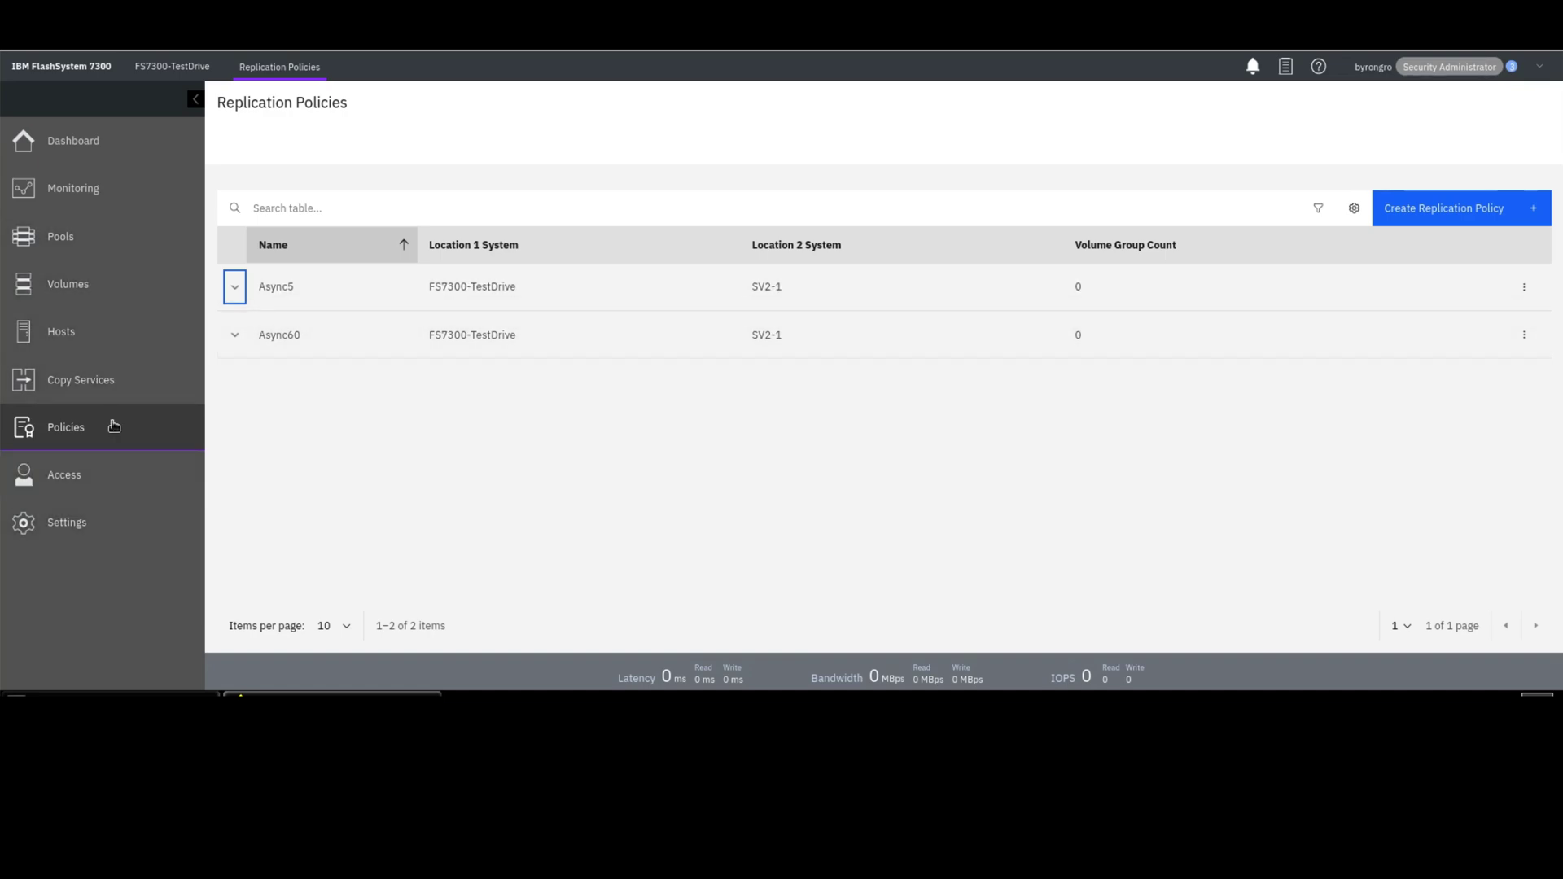
# Under Volumes > Volume Groups, create the empty group 'BGTest' and open its page.
pyautogui.click(98, 293)
pyautogui.click(282, 430)
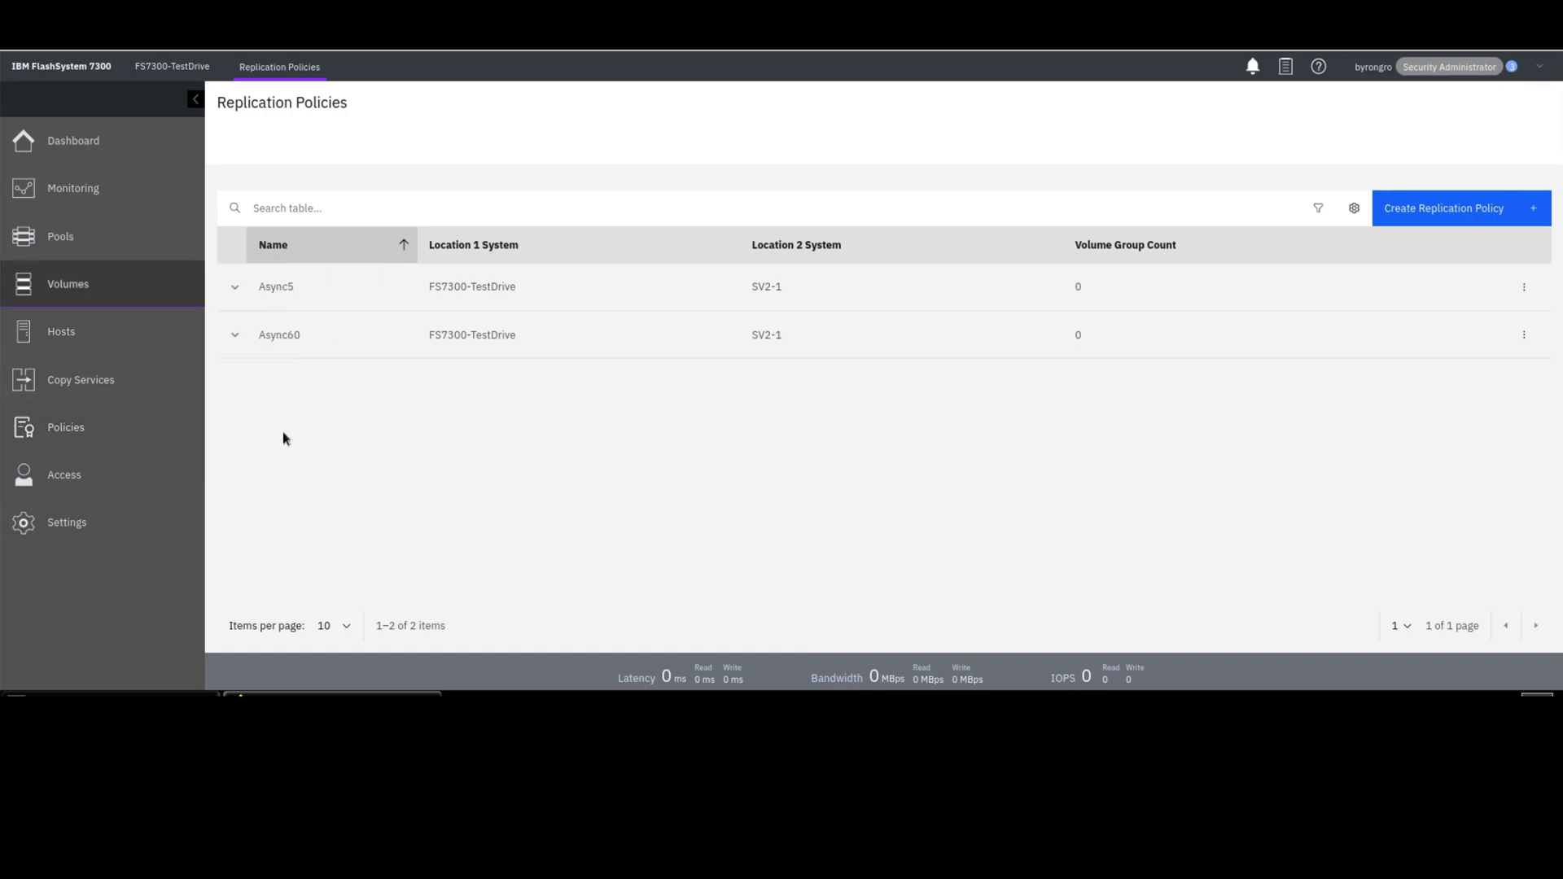
pyautogui.click(1478, 185)
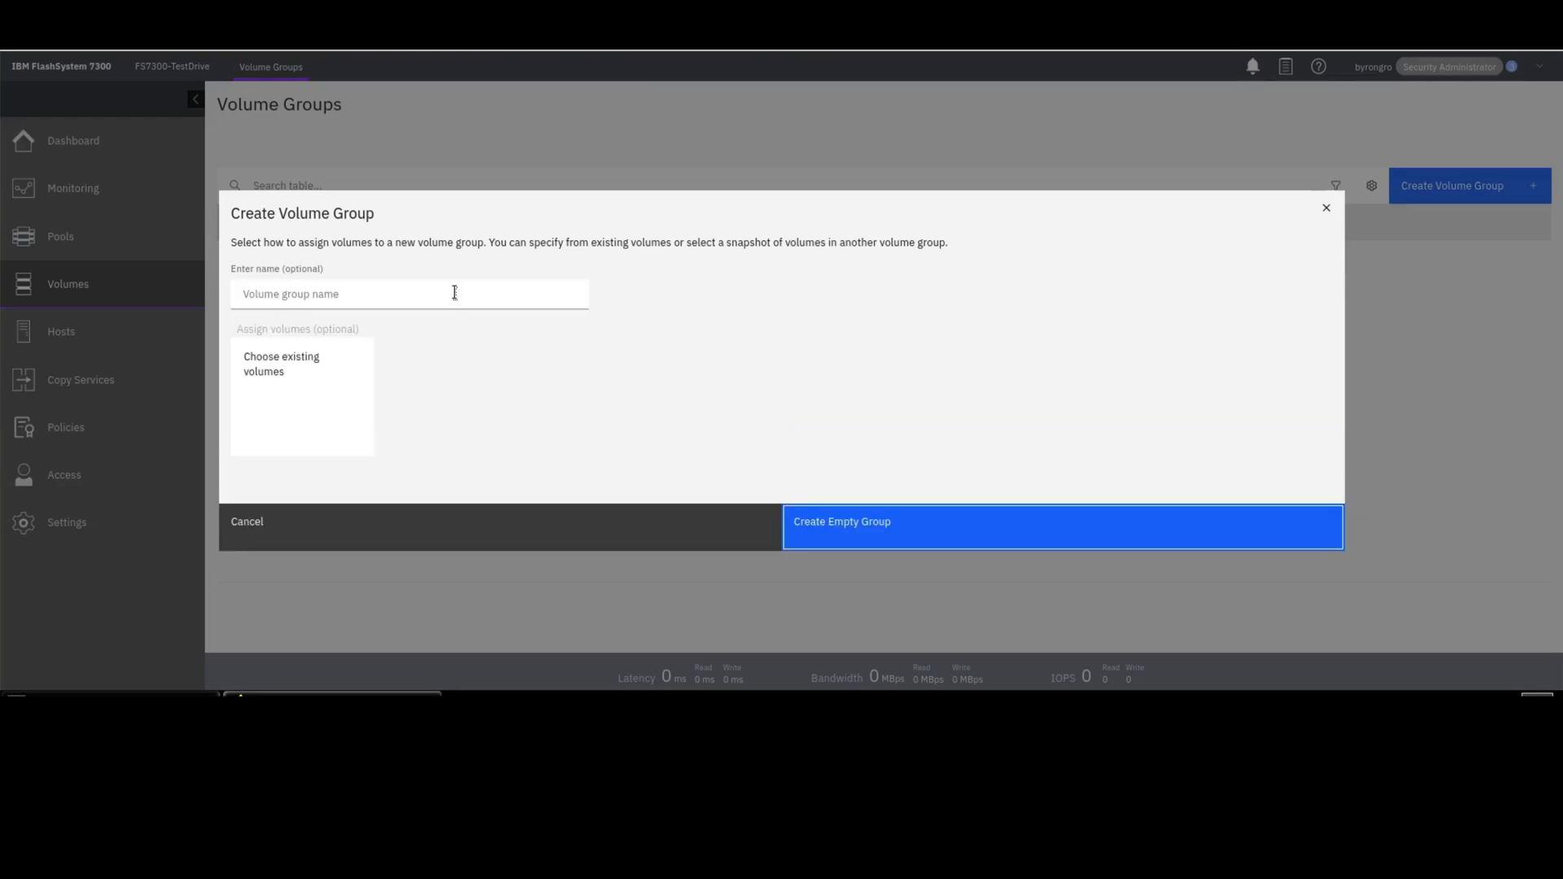
pyautogui.click(454, 293)
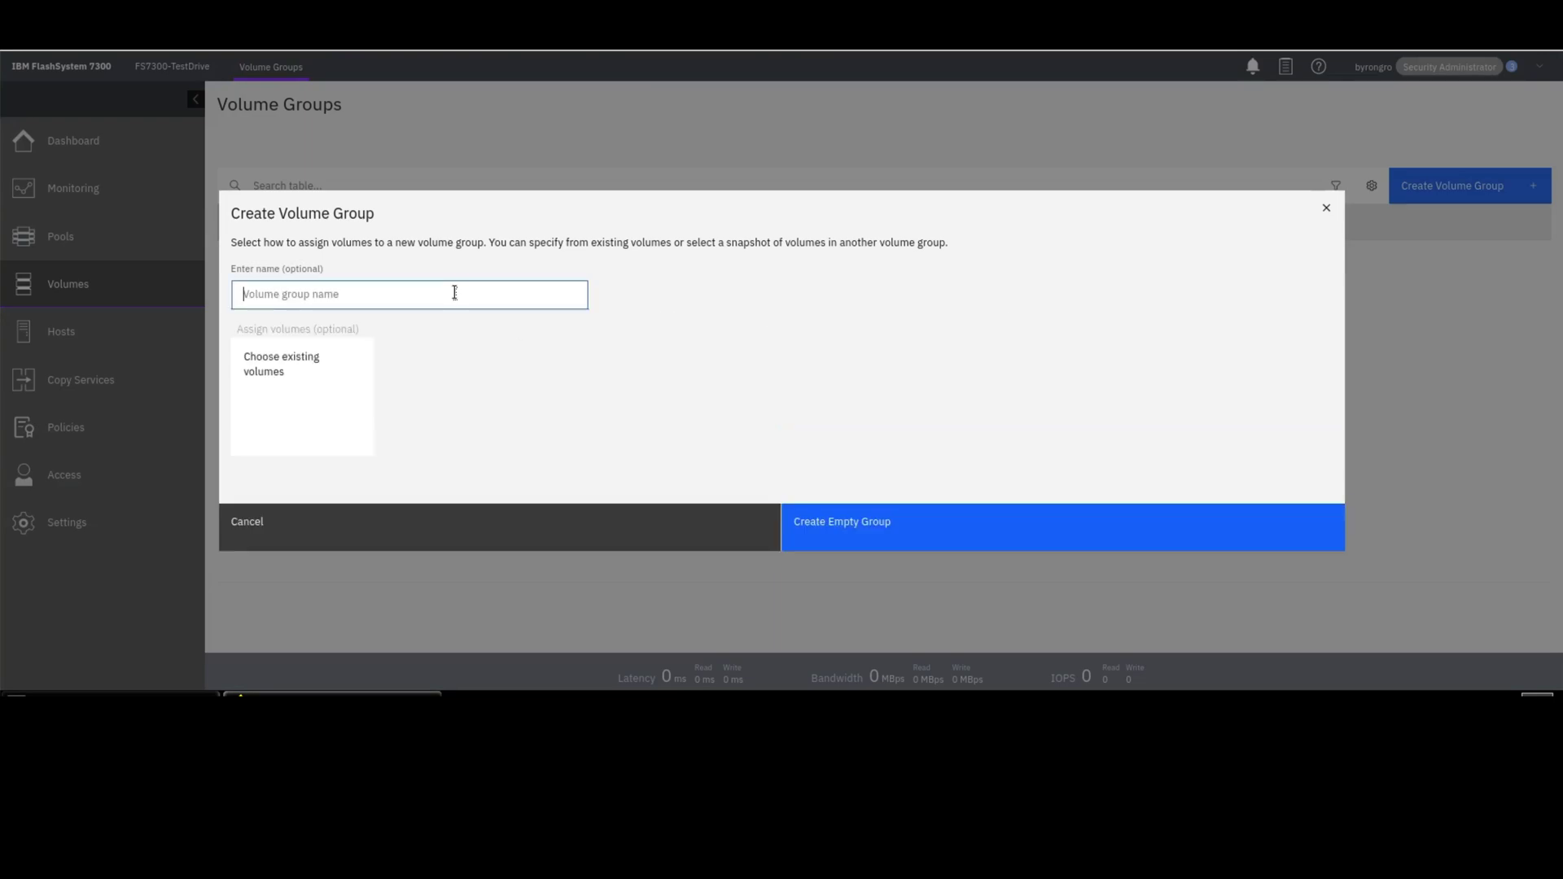
pyautogui.write('BGTest')
pyautogui.click(863, 541)
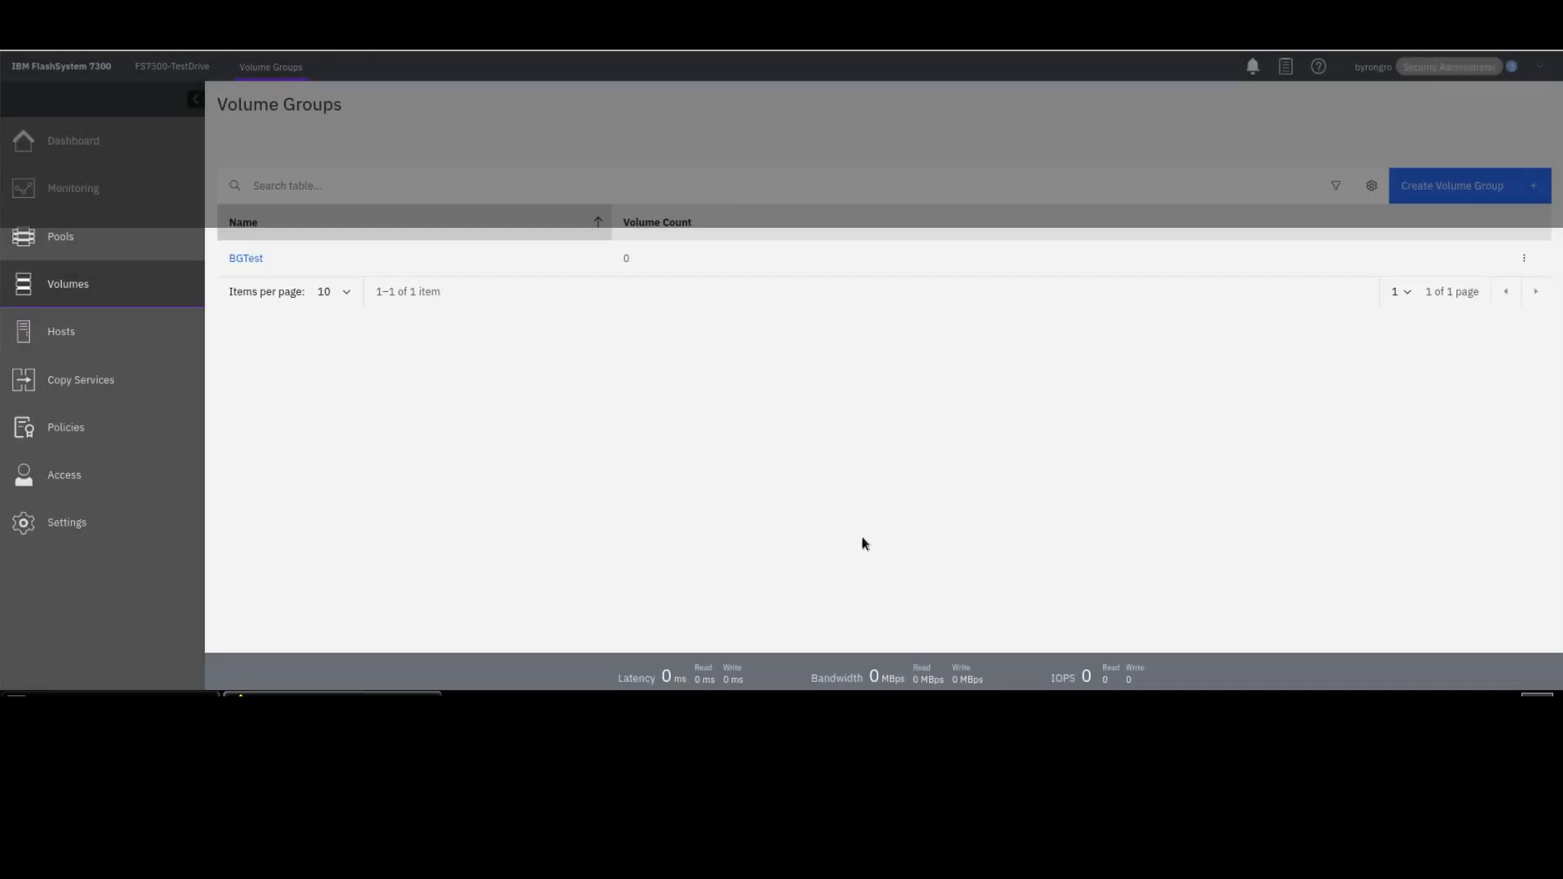
pyautogui.click(246, 259)
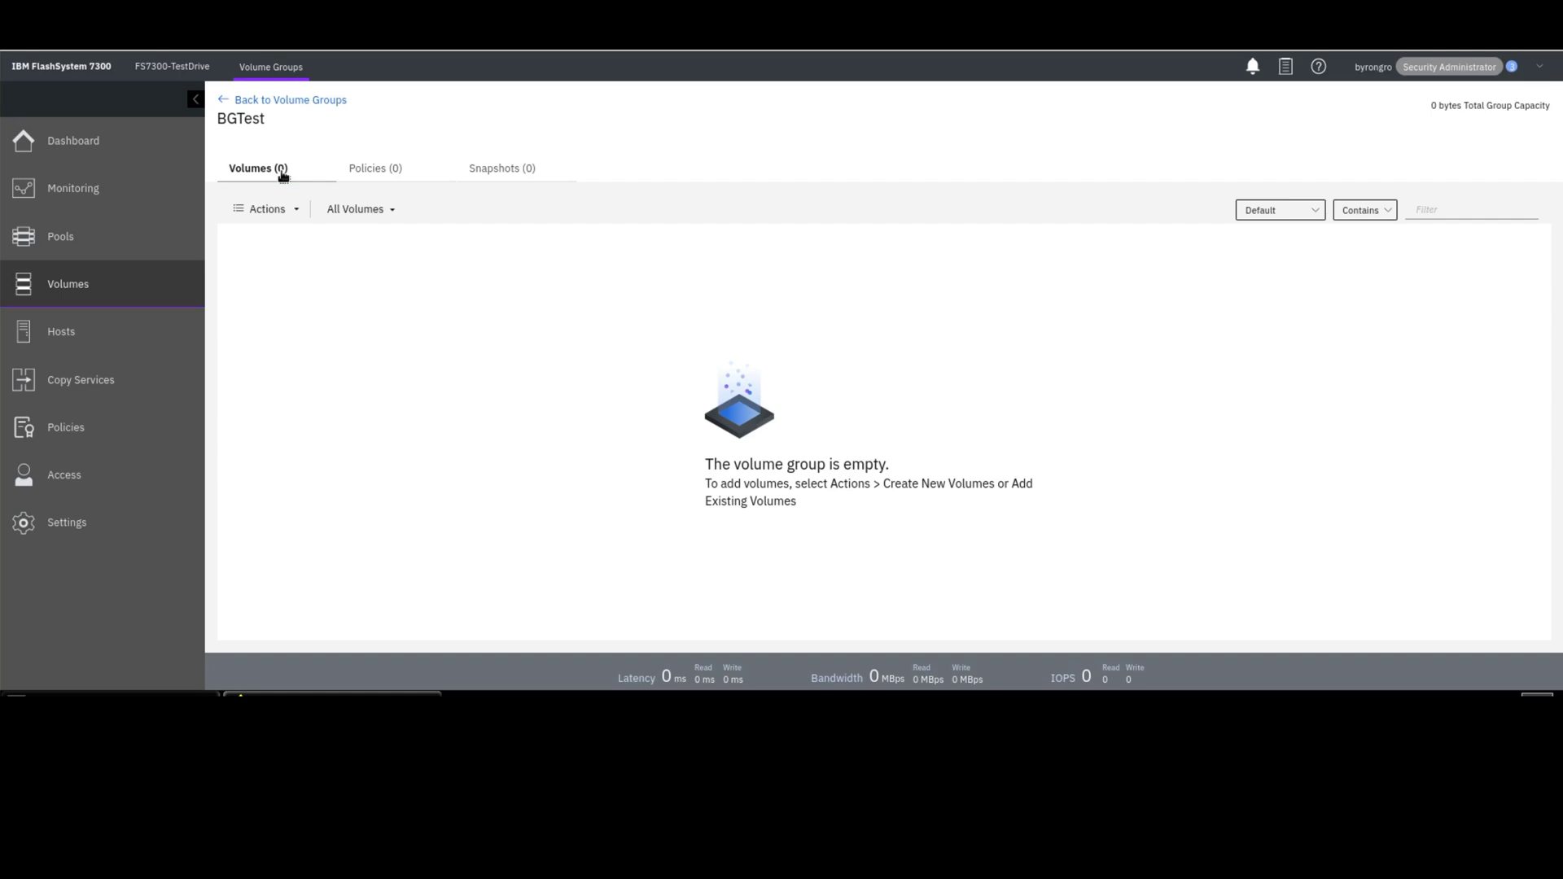
pyautogui.click(299, 214)
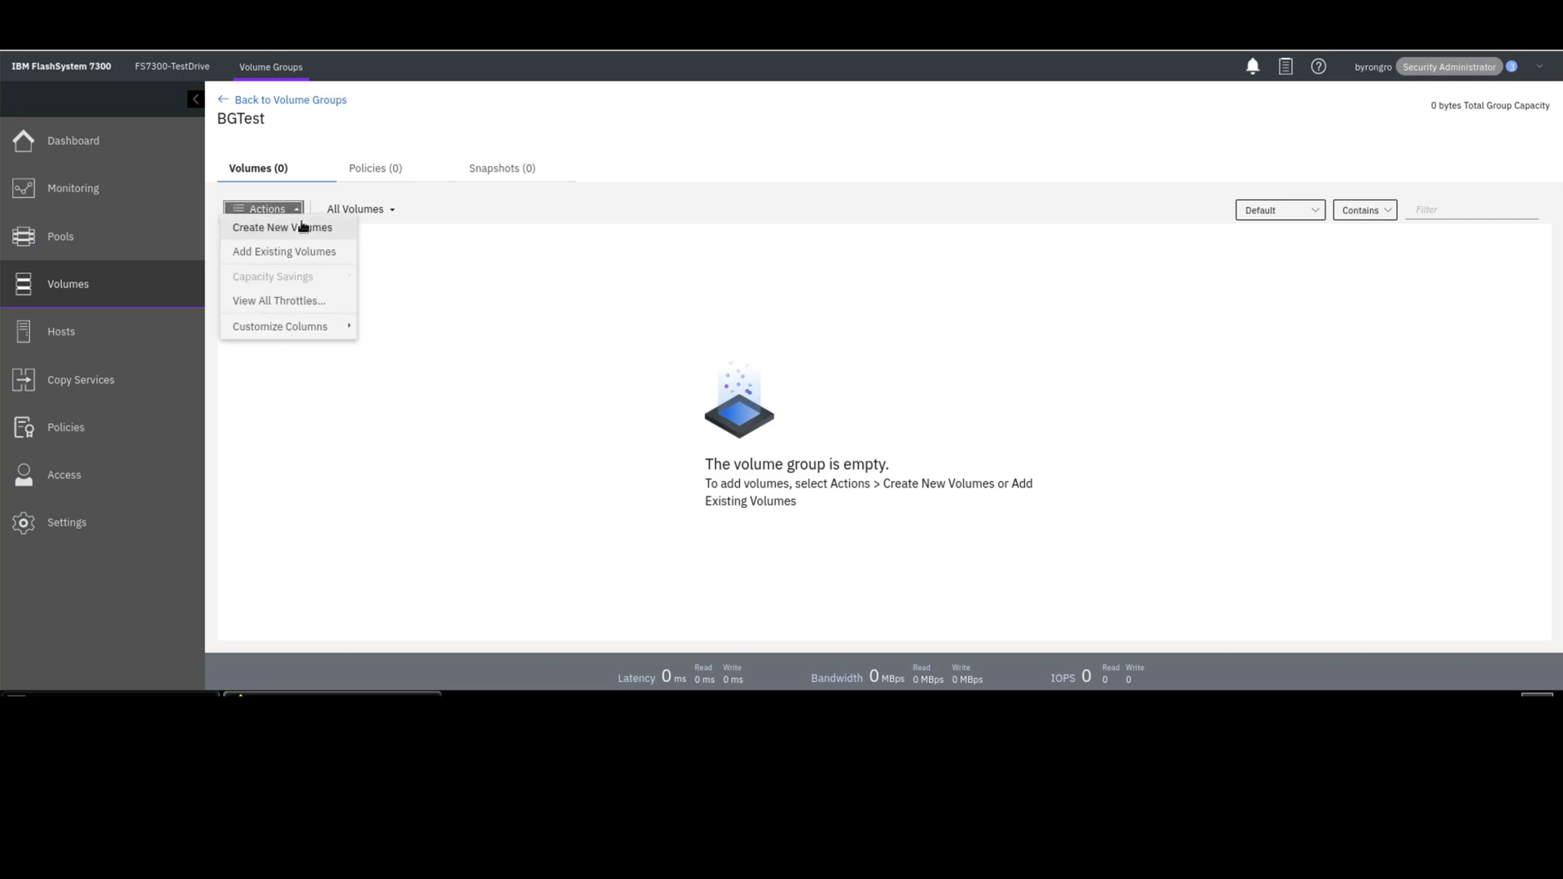
pyautogui.click(306, 232)
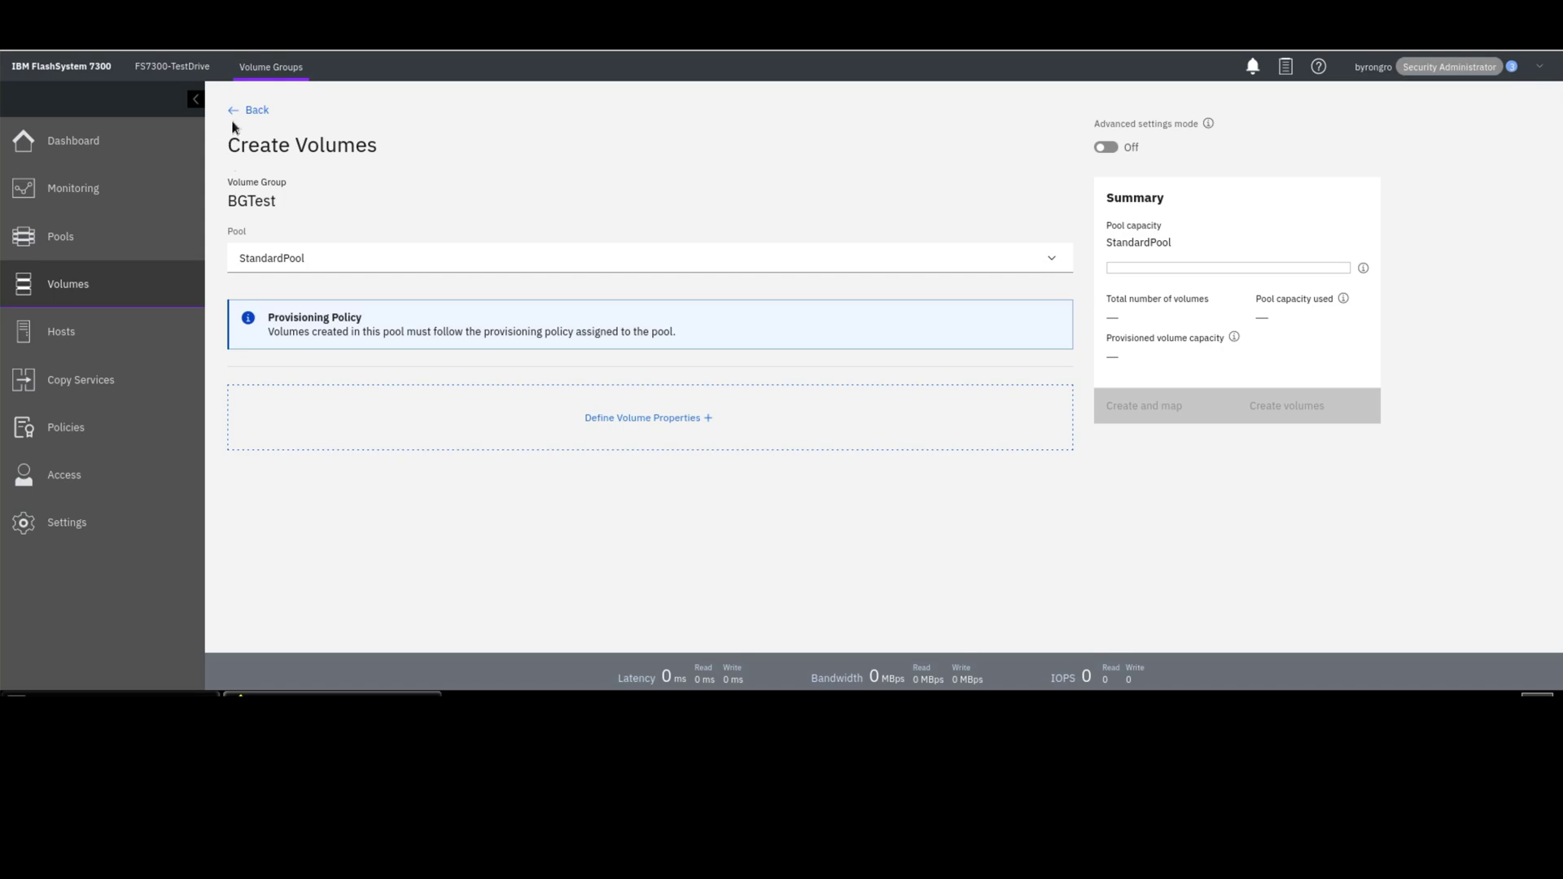
pyautogui.click(256, 111)
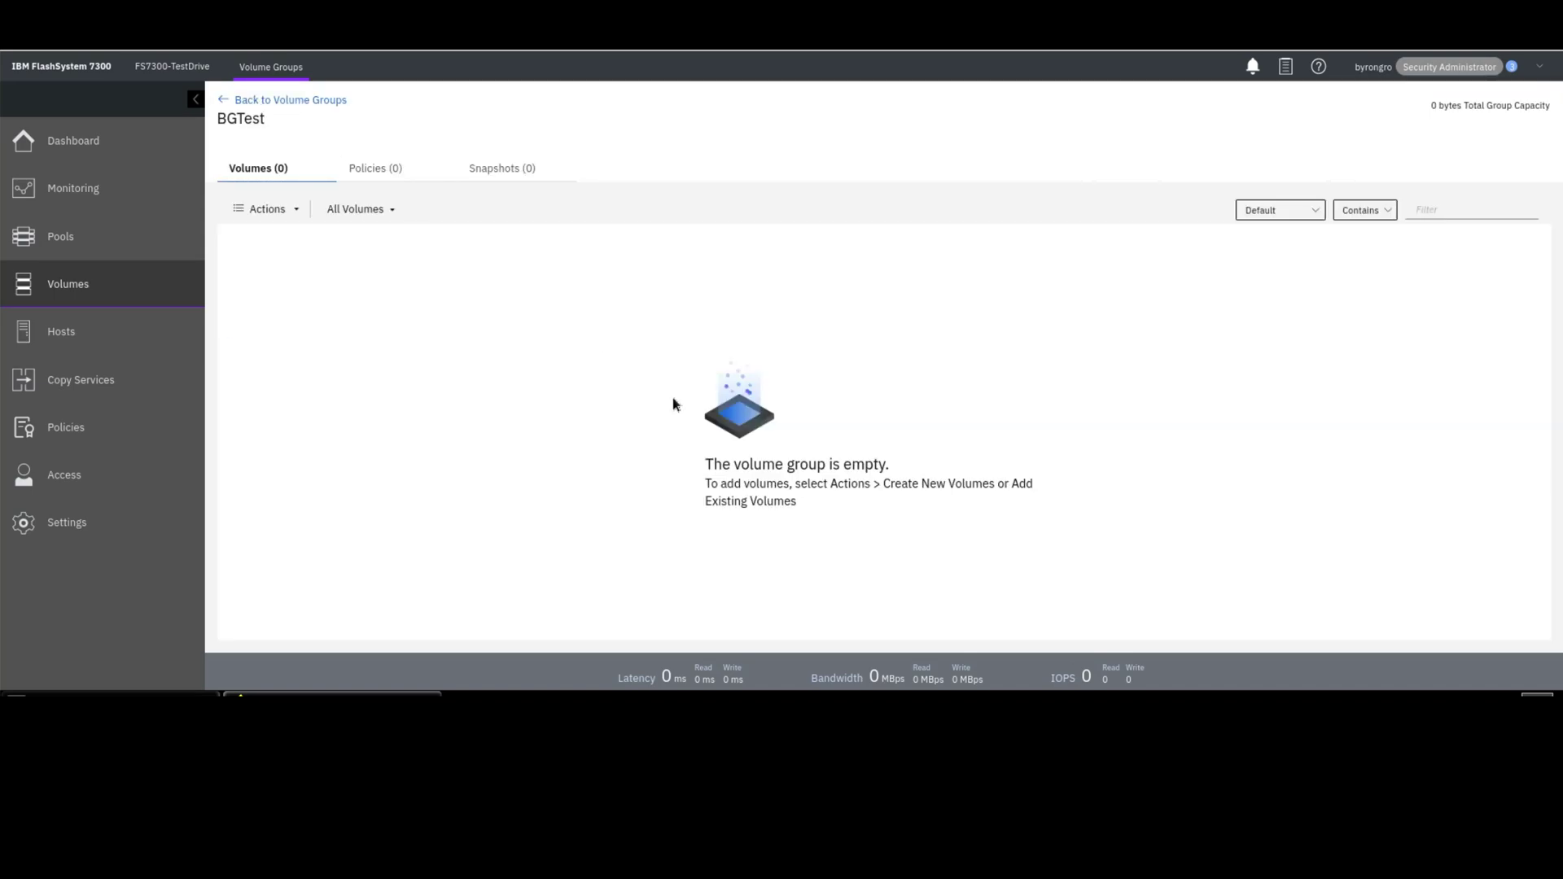
# Assign the Async5 replication policy to BGTest from its Policies tab.
pyautogui.click(368, 171)
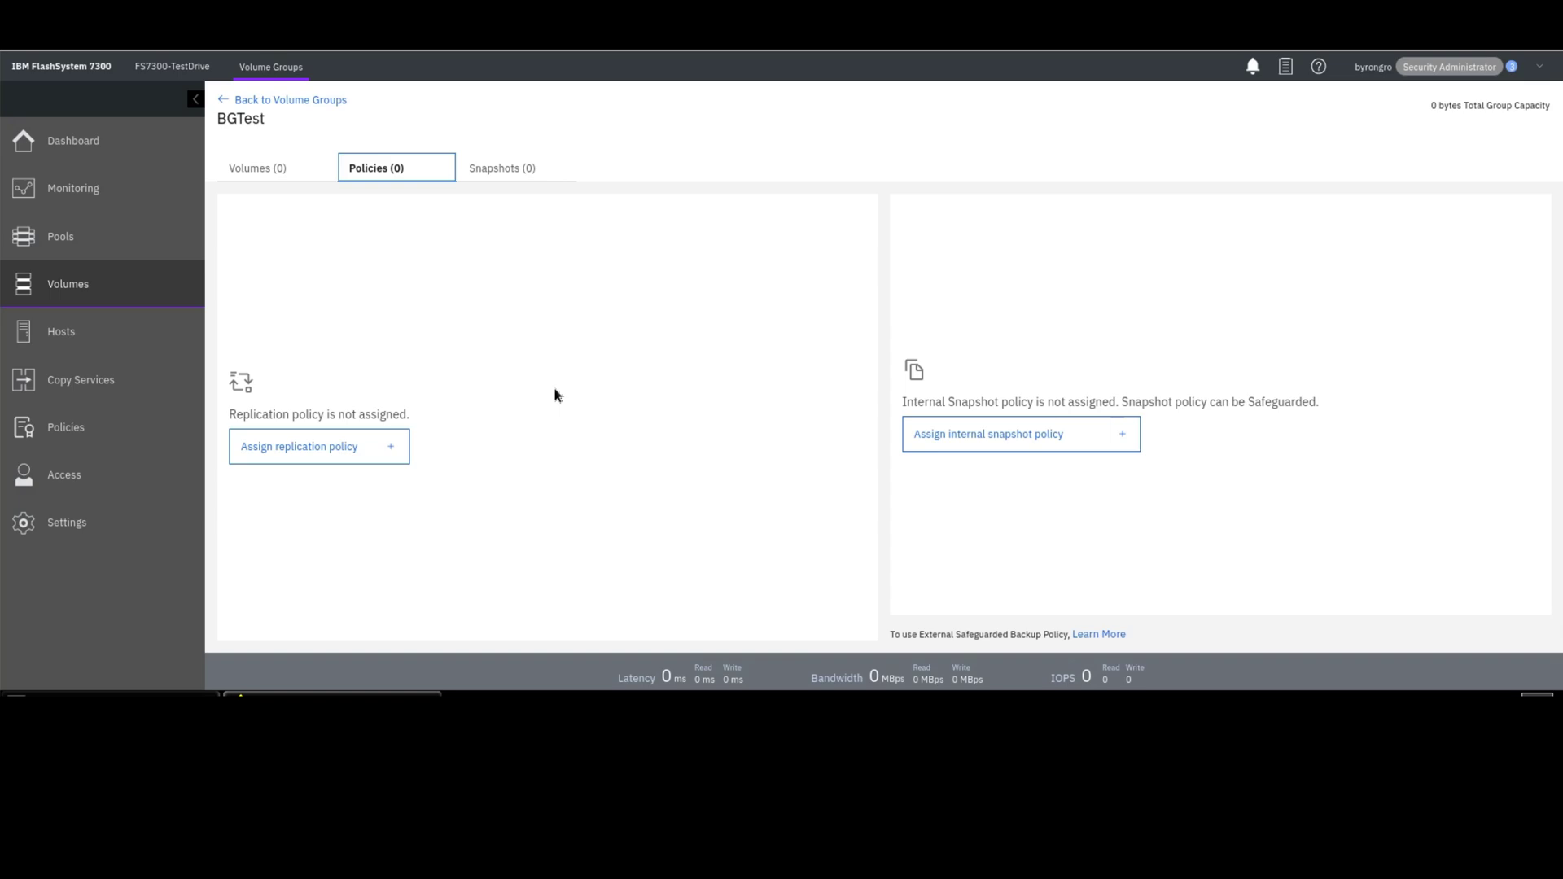
pyautogui.click(281, 452)
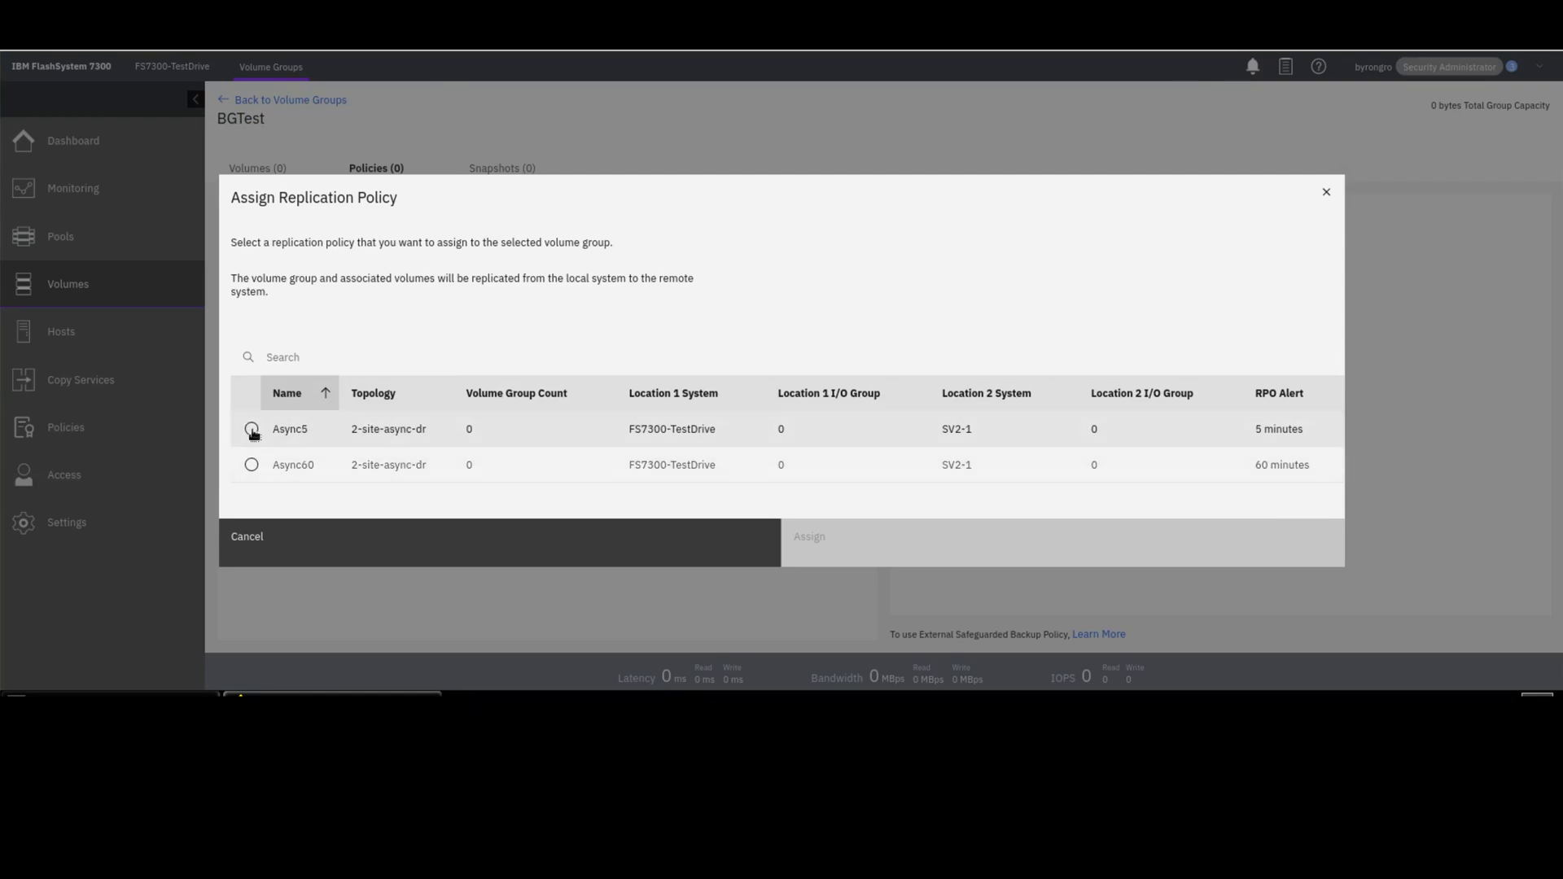
pyautogui.click(251, 429)
pyautogui.click(851, 572)
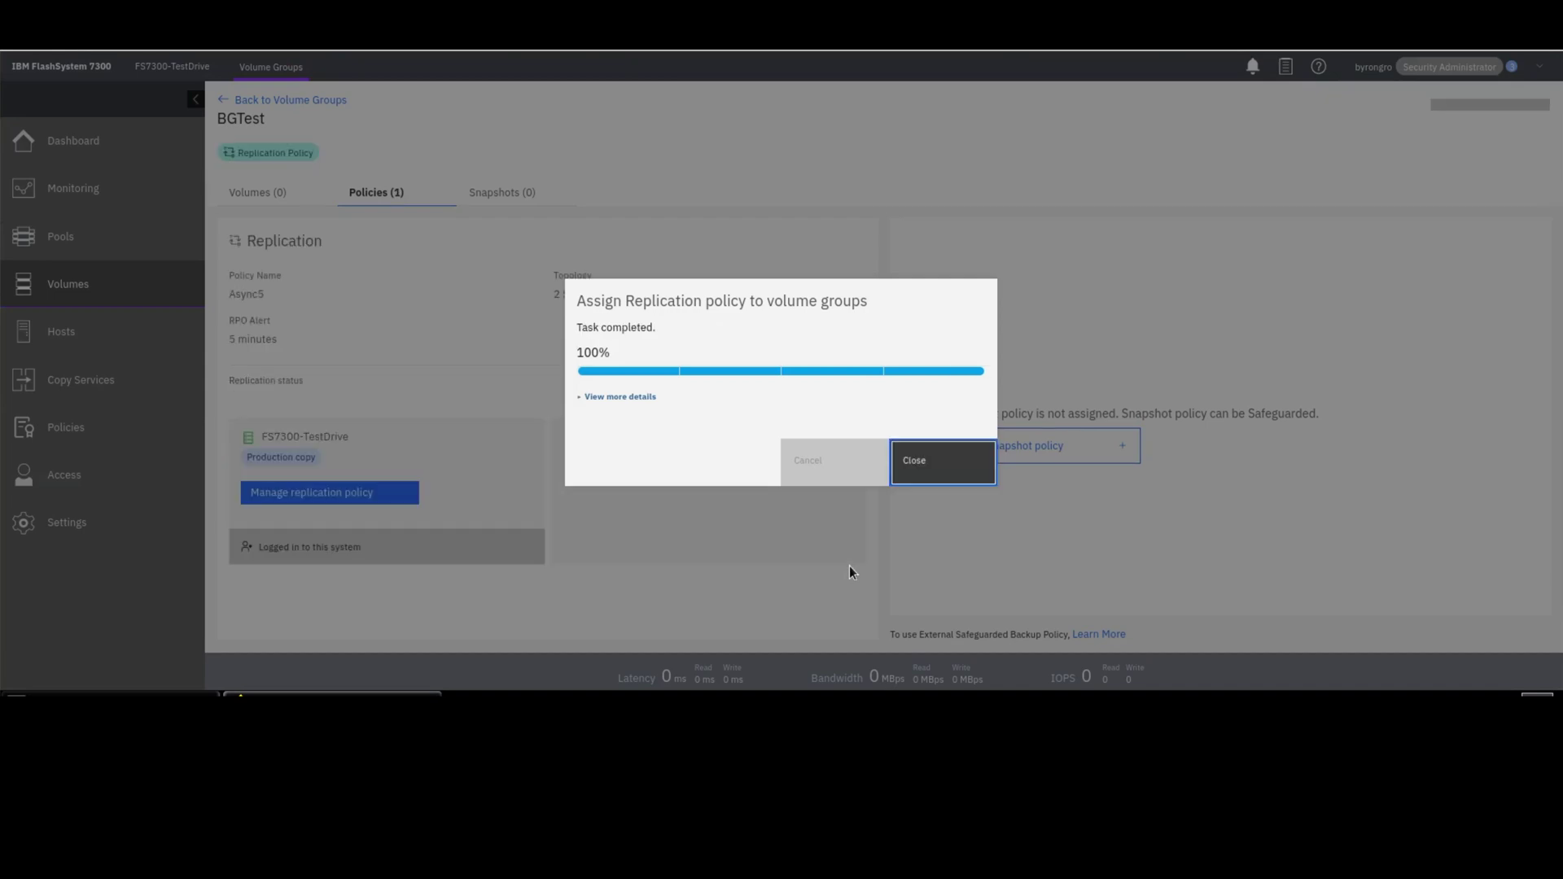
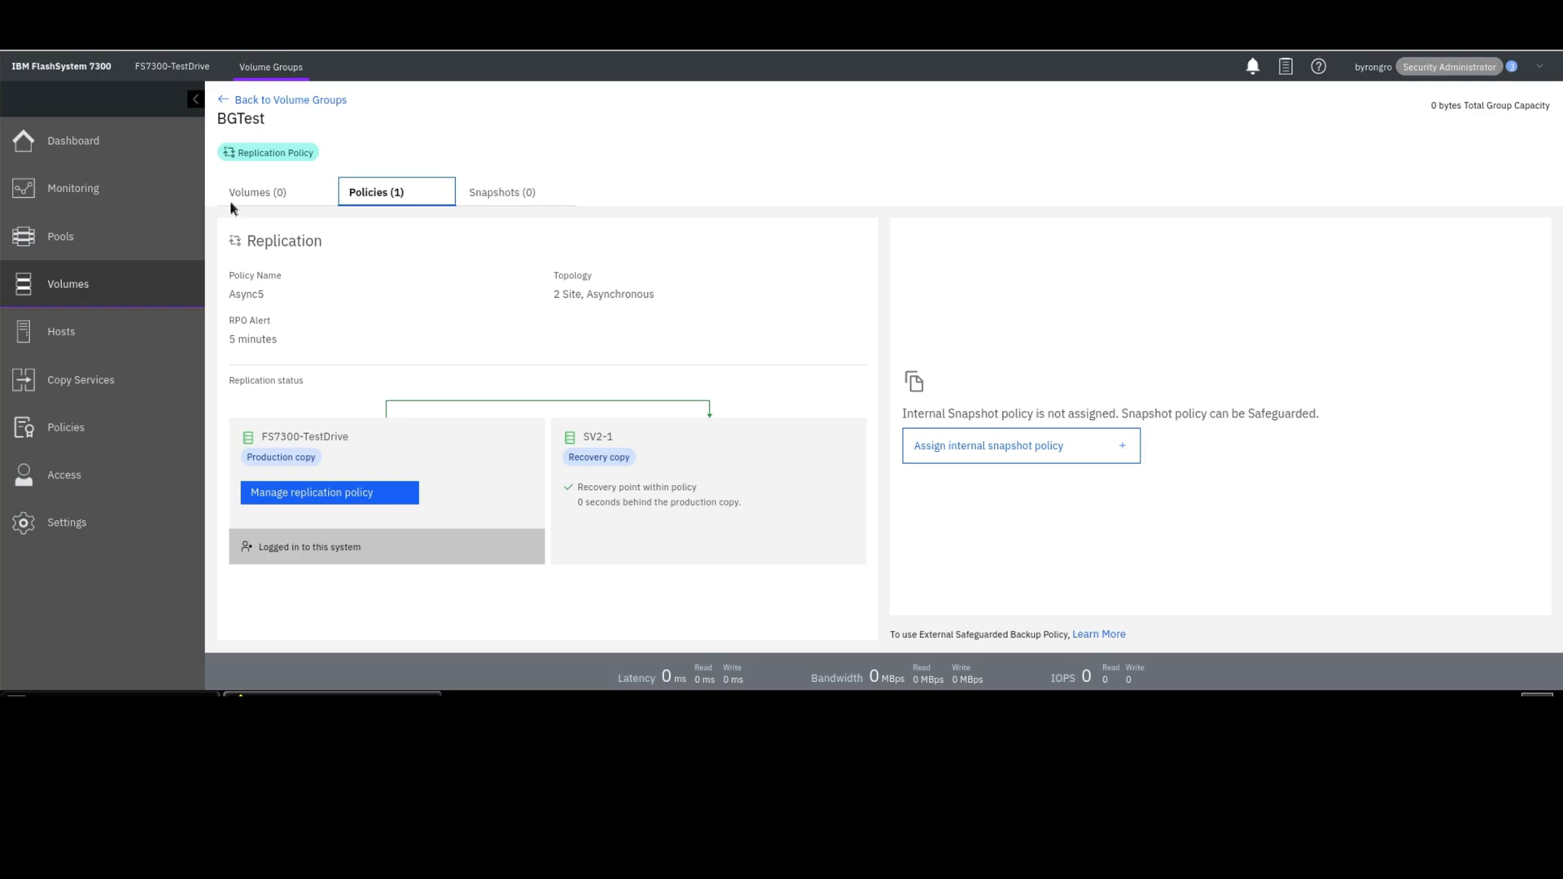
# In the BGTest volume group, start defining a batch of four new volumes.
pyautogui.click(259, 200)
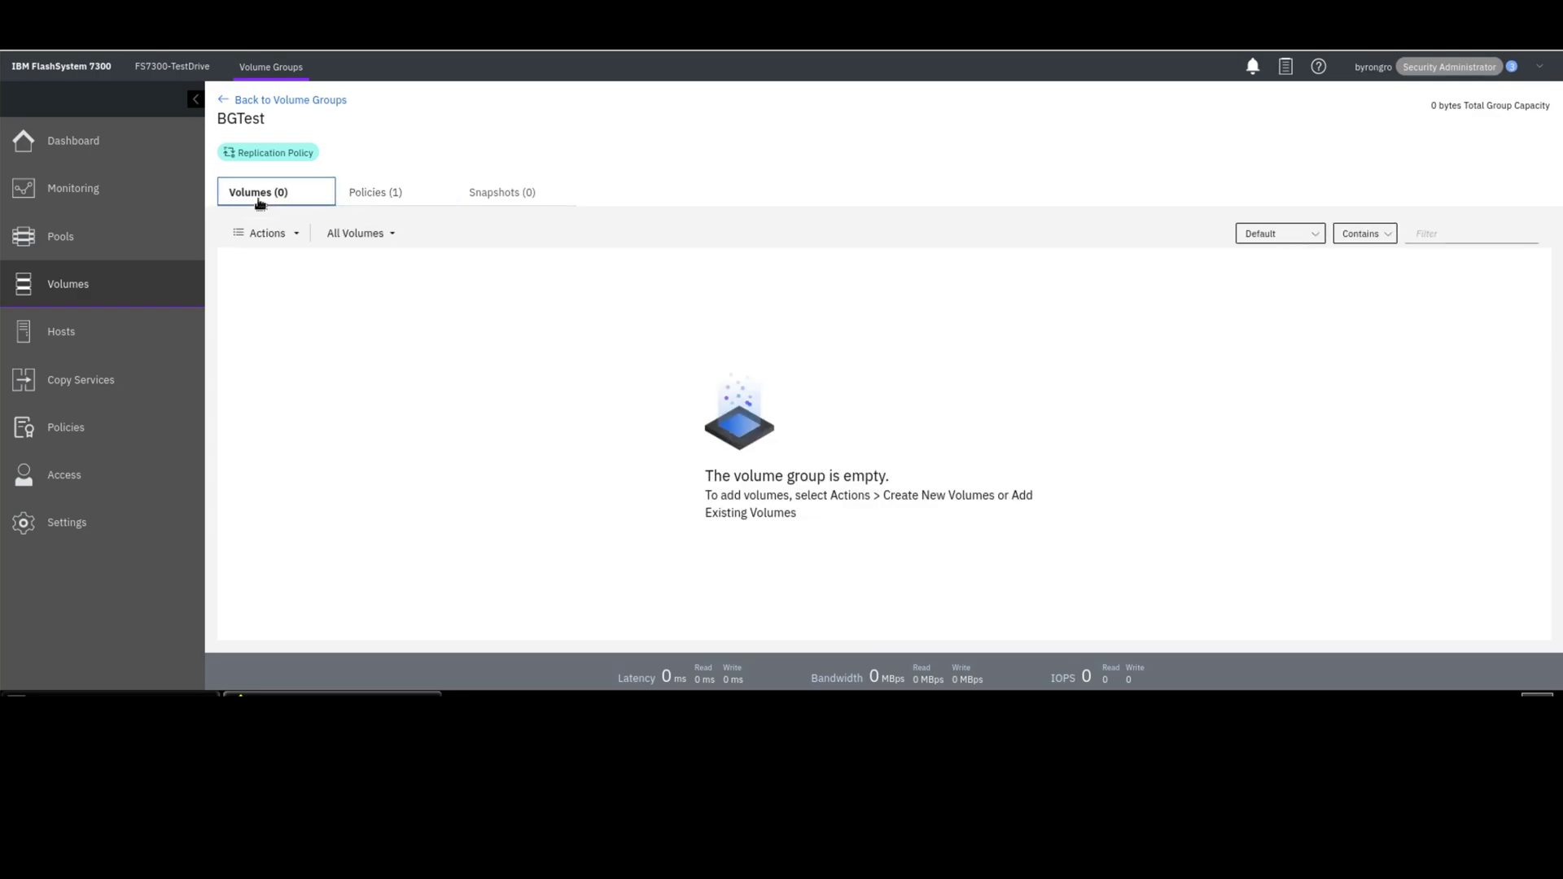
pyautogui.click(269, 243)
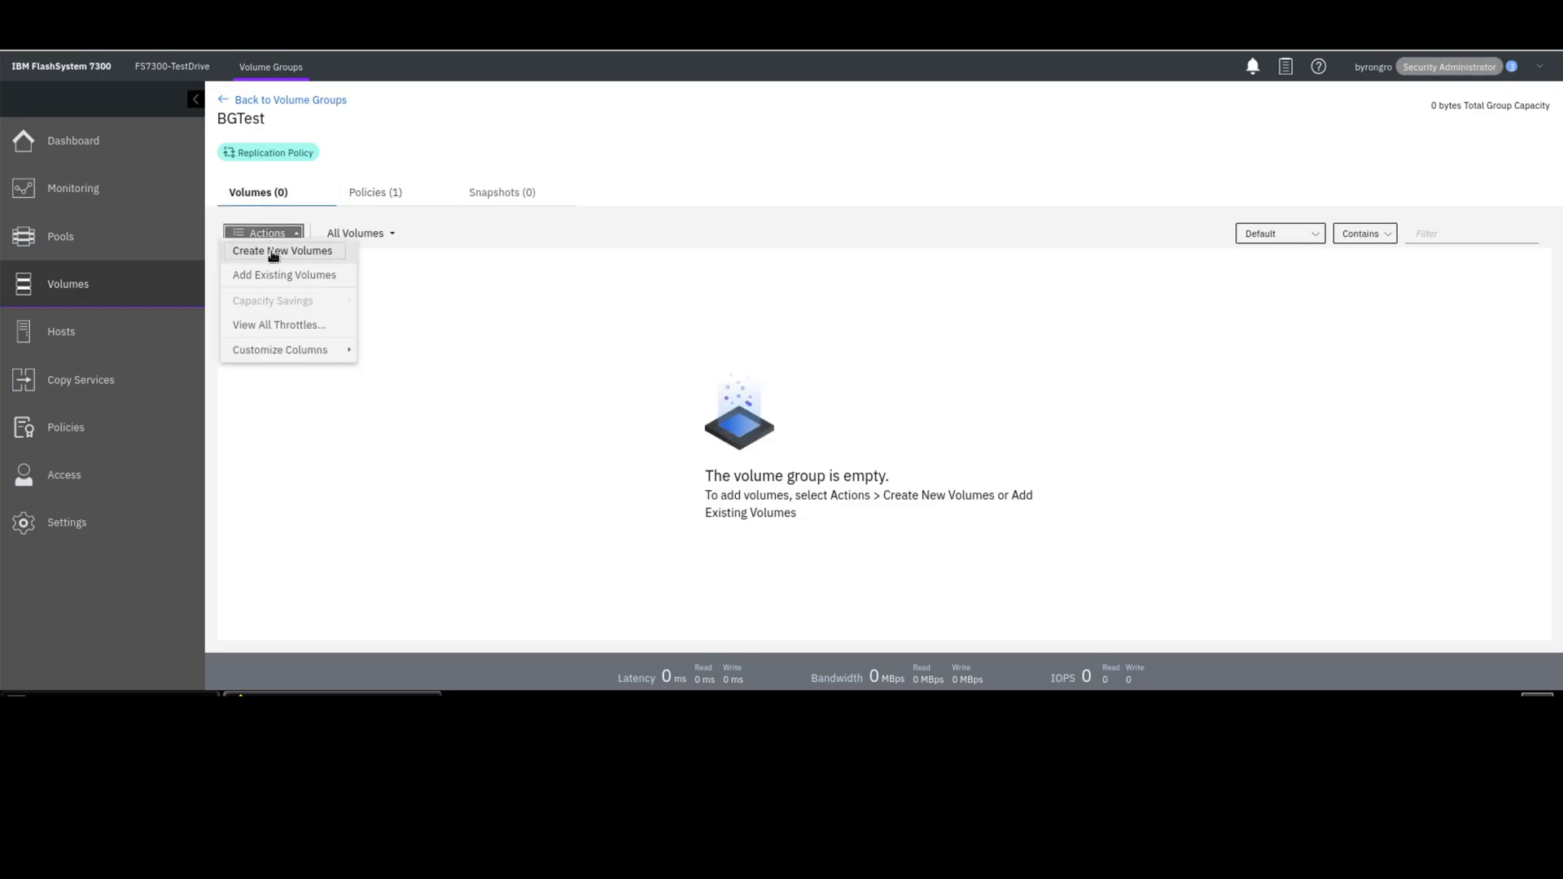
pyautogui.click(274, 254)
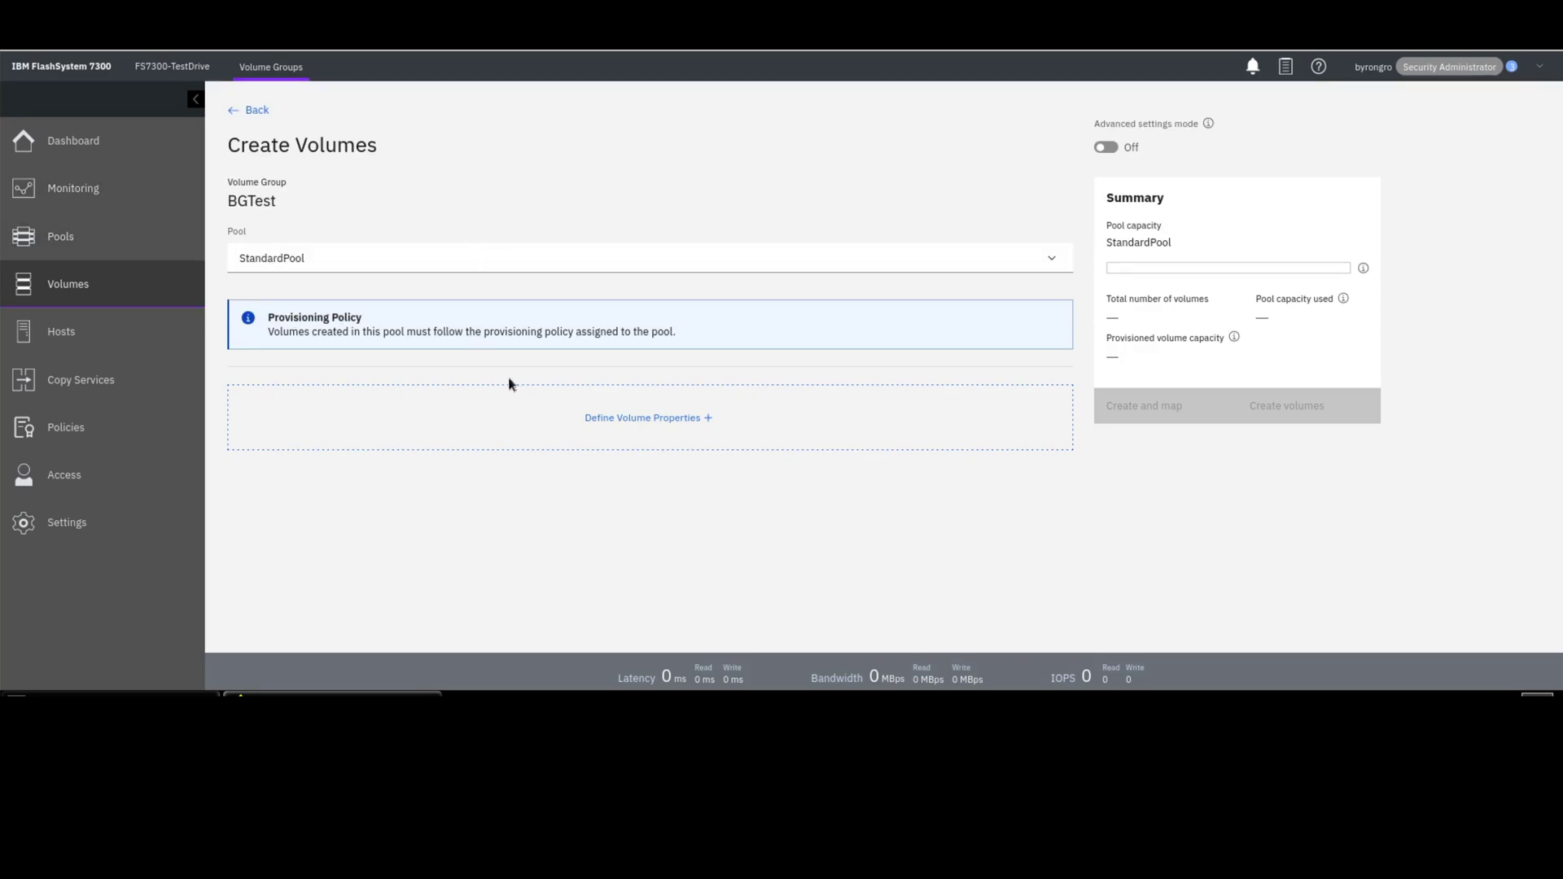
pyautogui.click(593, 433)
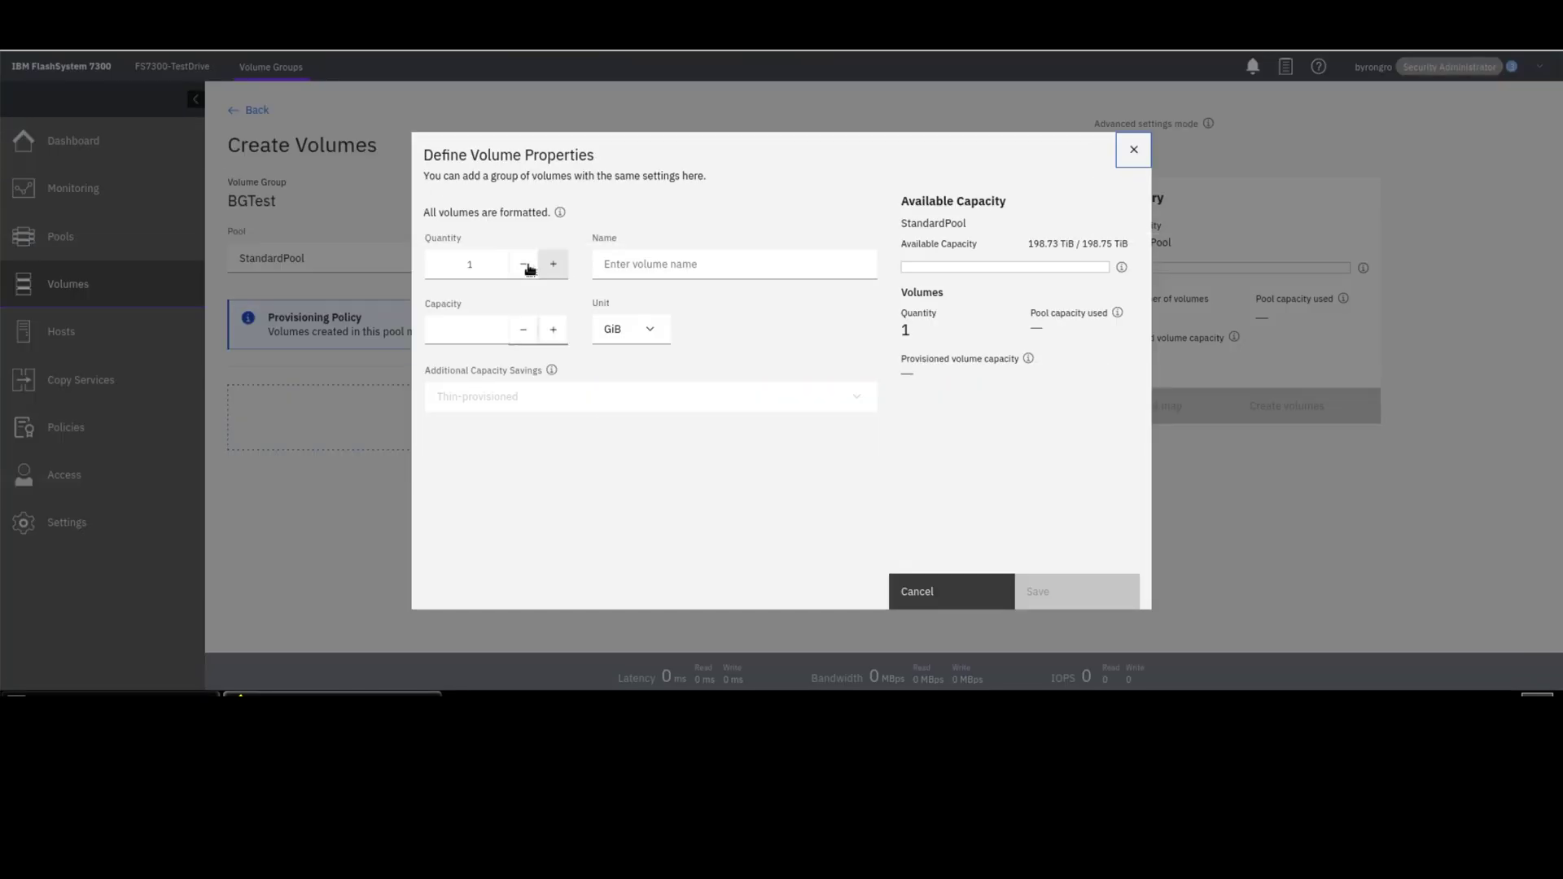
pyautogui.click(554, 264)
pyautogui.click(553, 264)
pyautogui.click(553, 263)
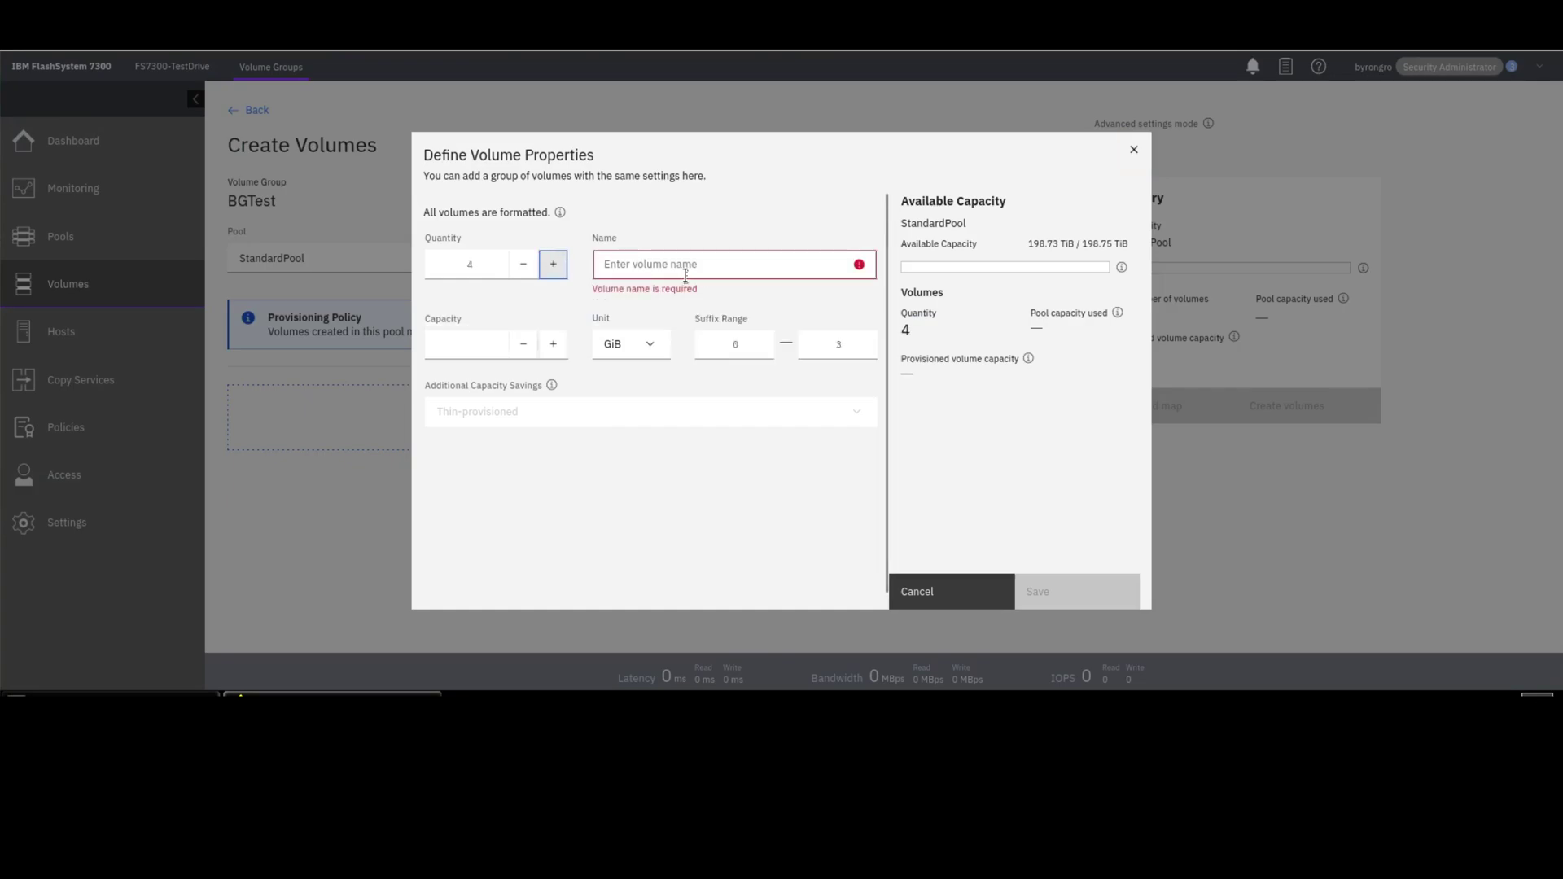
# Name the volumes BGTest, 50 GiB each, suffixes 1–4, then create them.
pyautogui.click(713, 265)
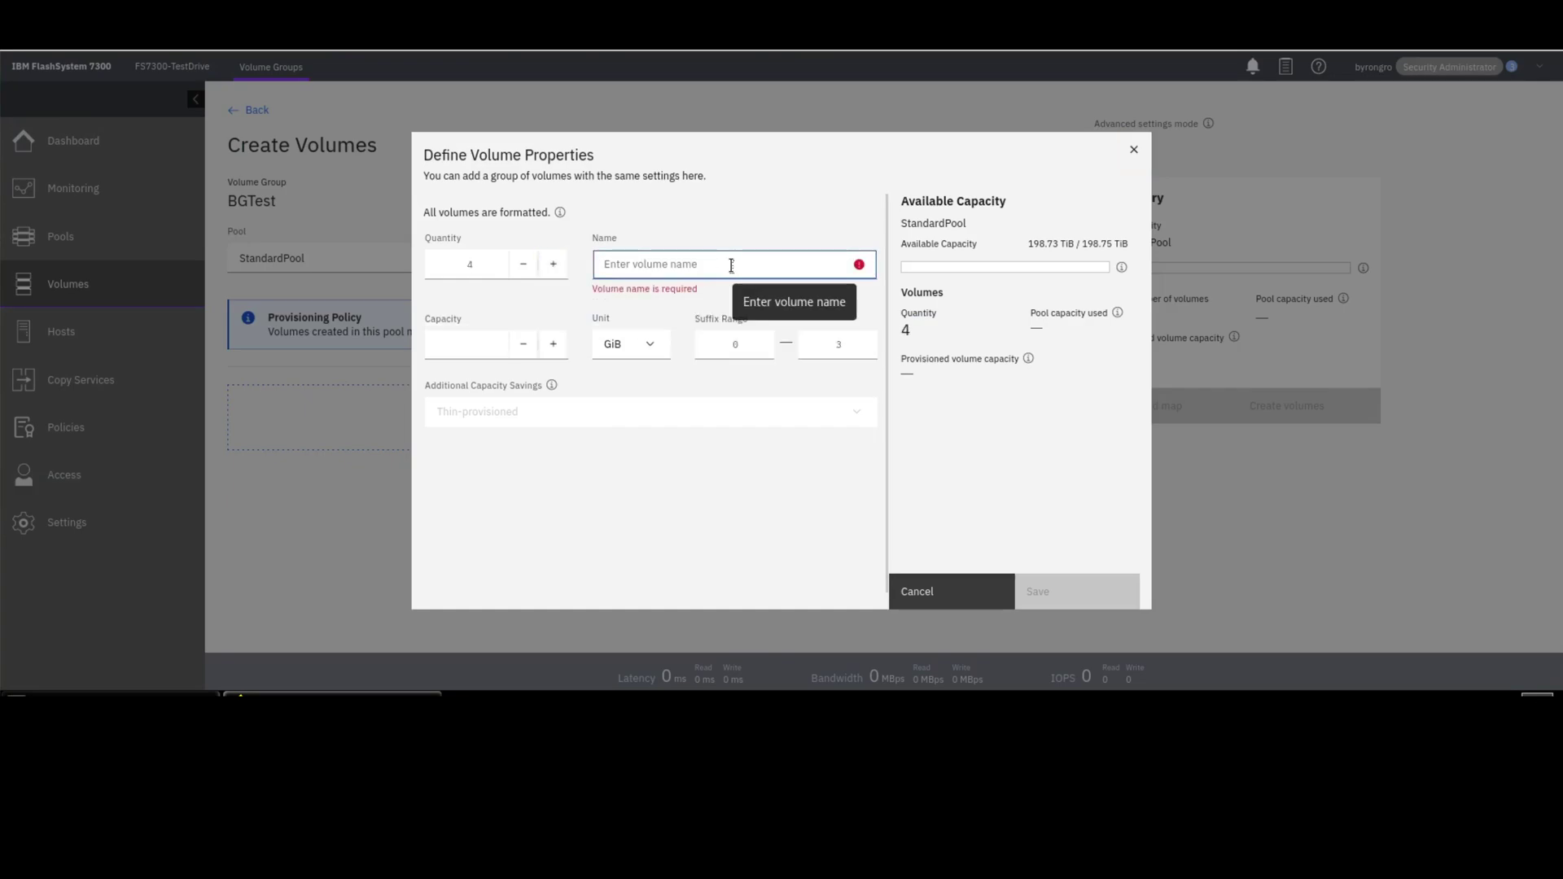
pyautogui.write('BGTest')
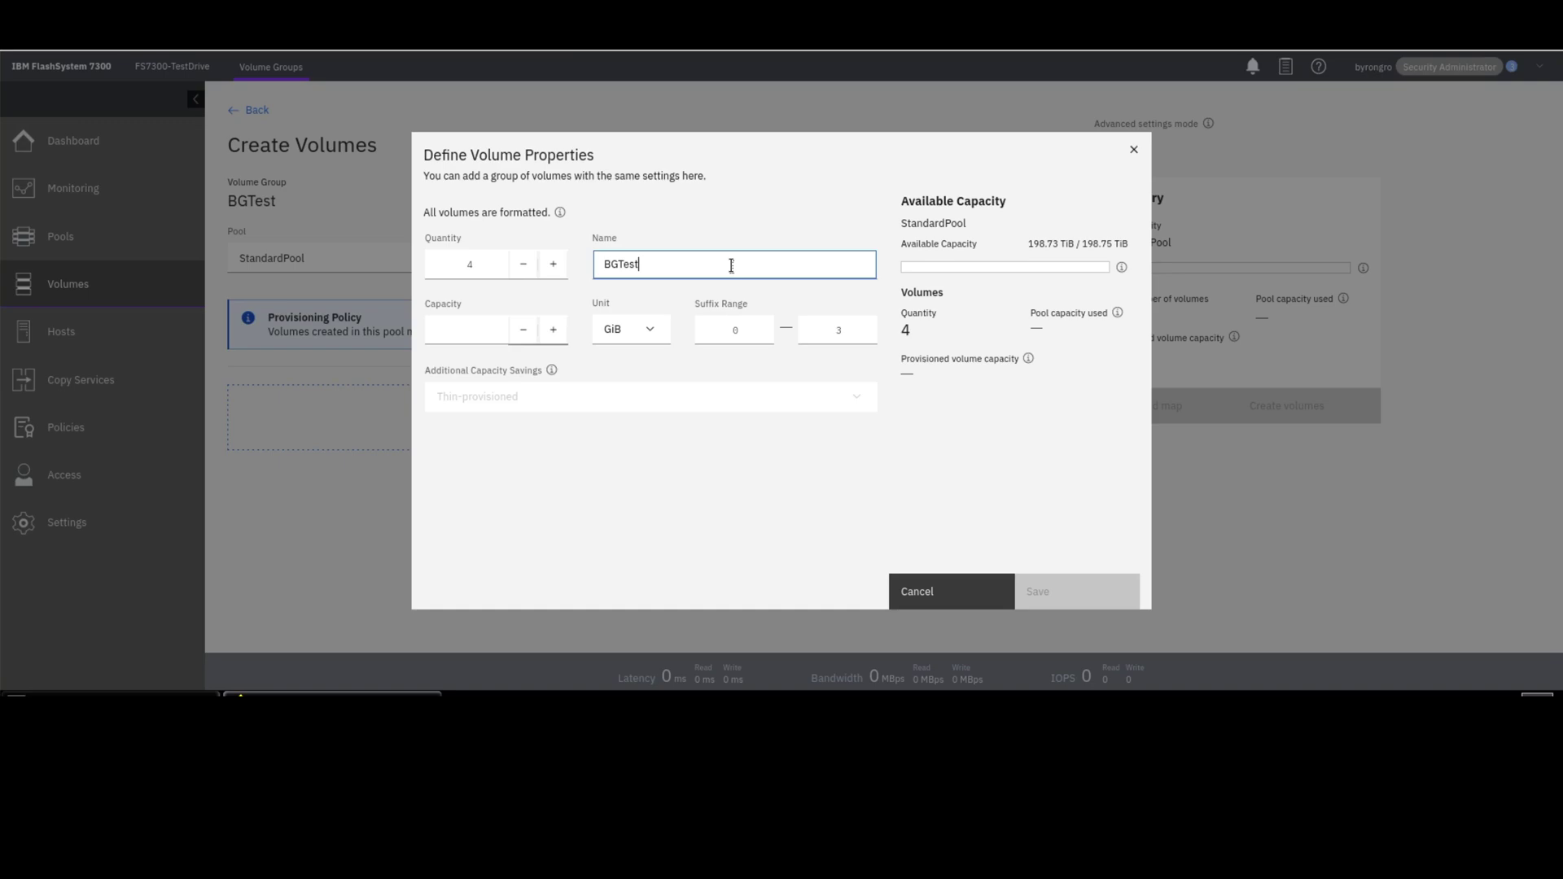
pyautogui.press('Tab')
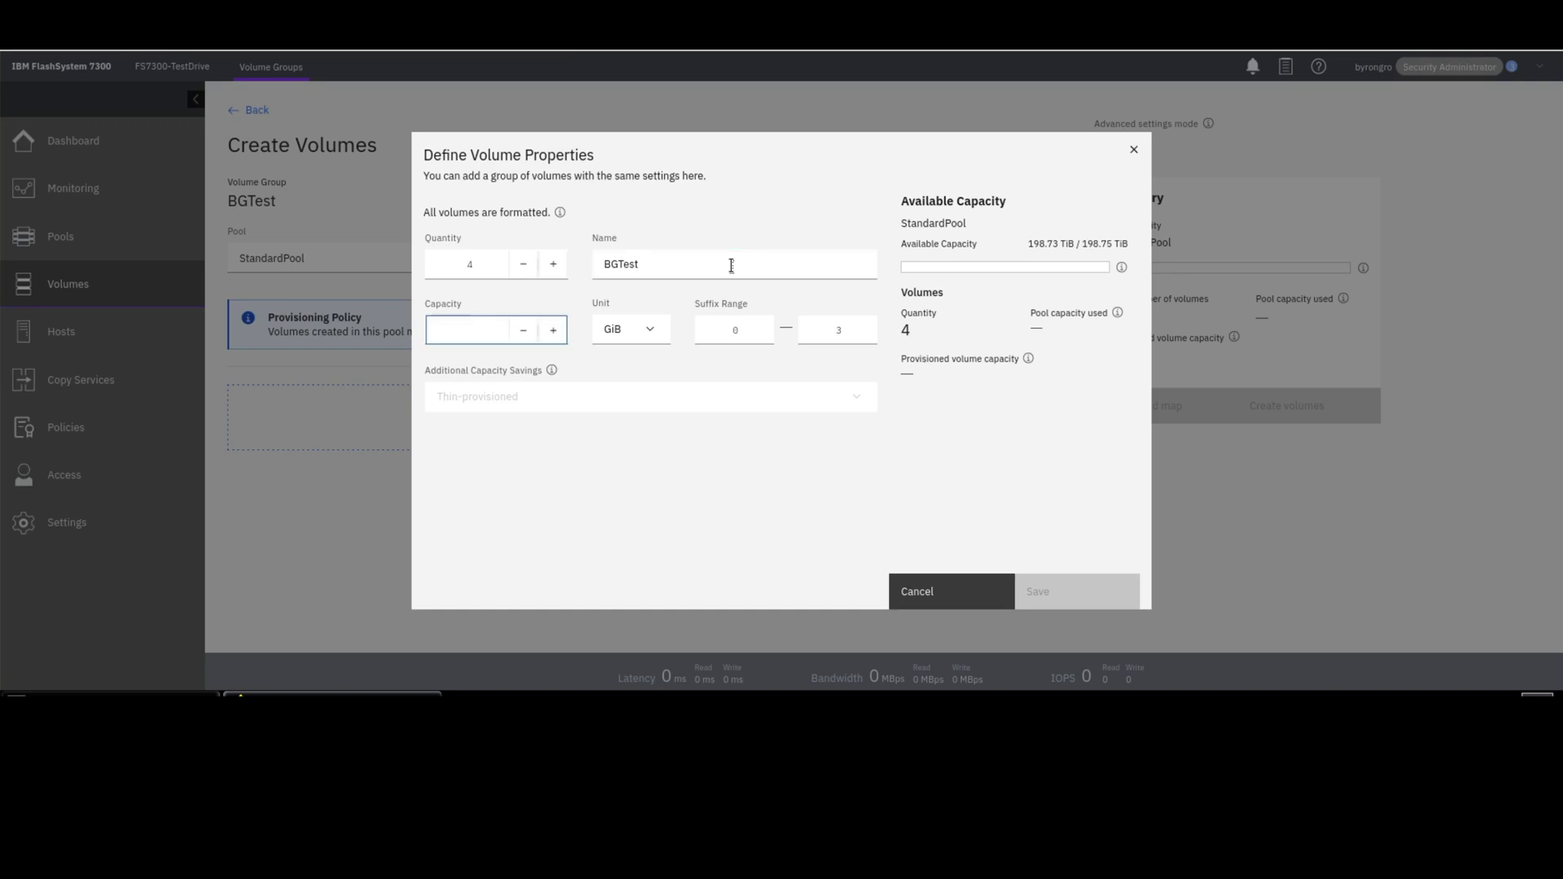
pyautogui.write('50')
pyautogui.press('Tab')
pyautogui.press('Tab')
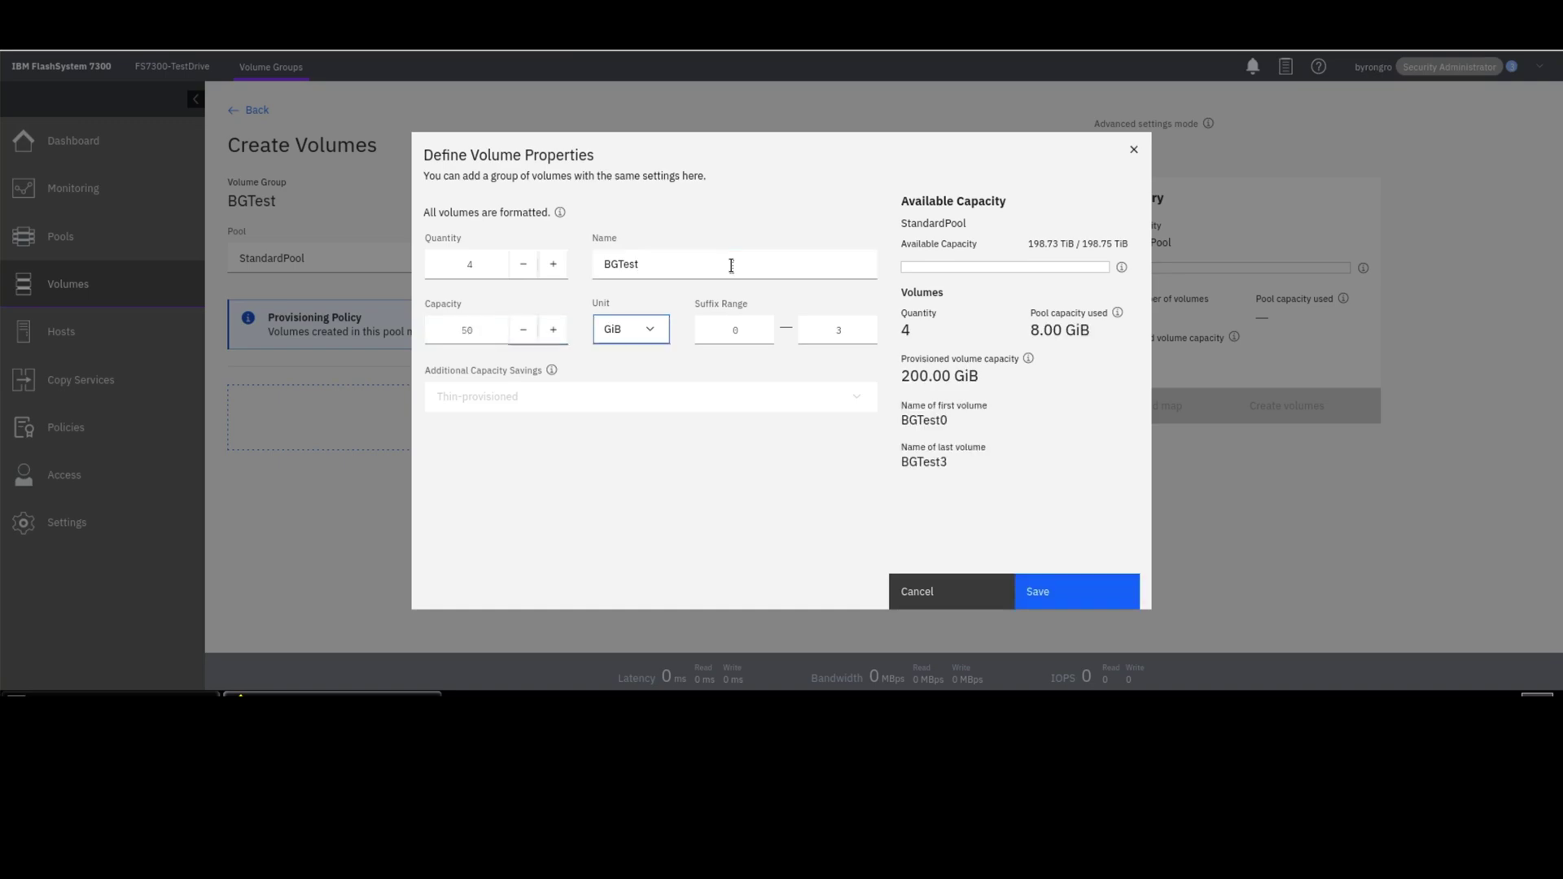
pyautogui.write('1')
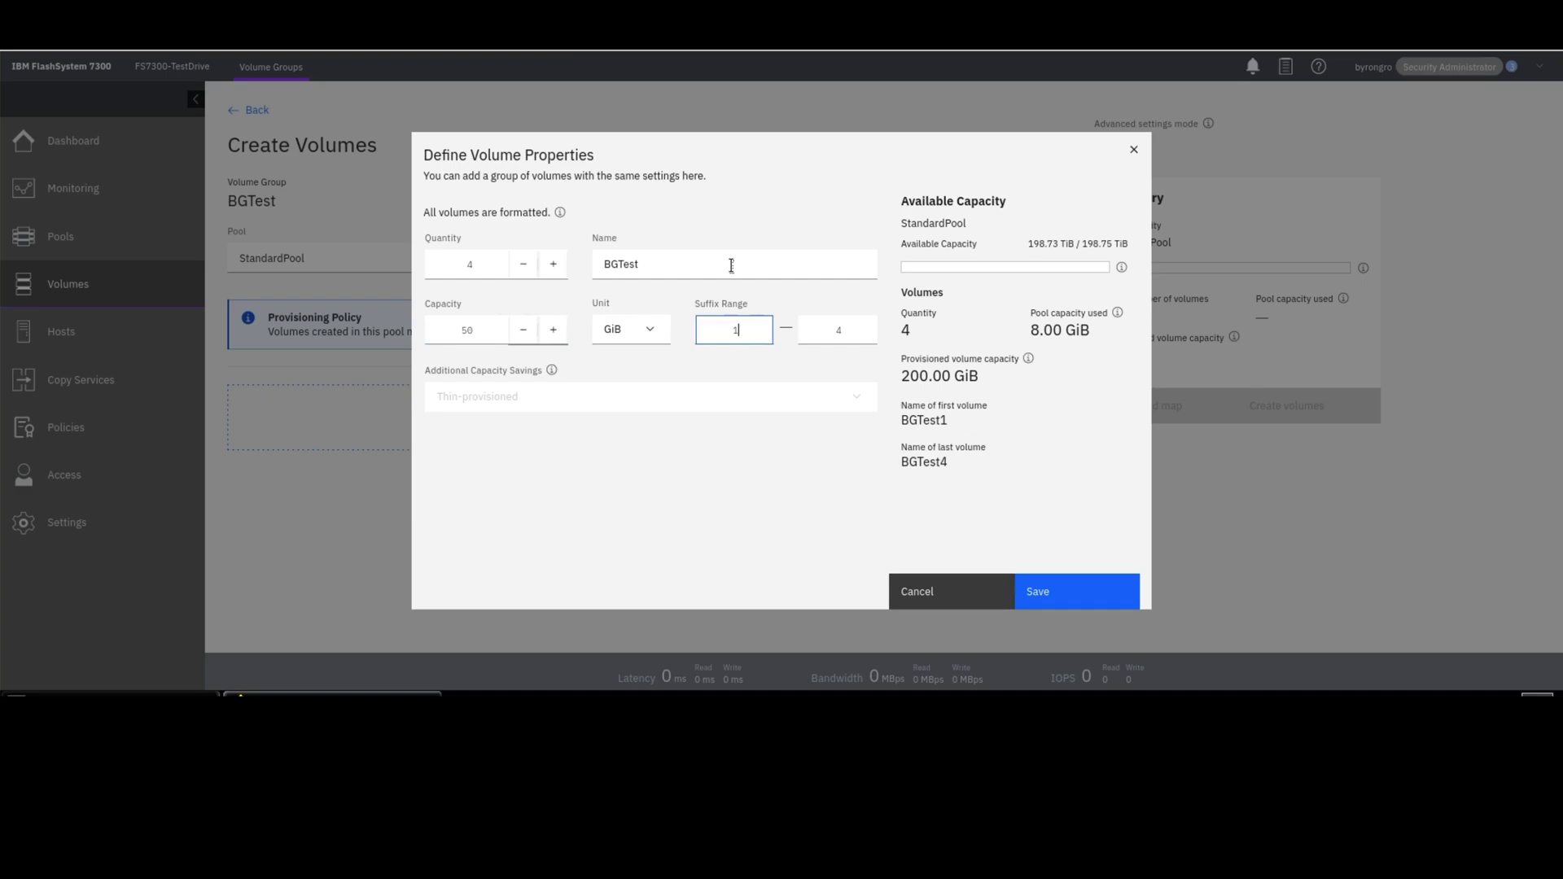
pyautogui.press('Tab')
pyautogui.click(1080, 607)
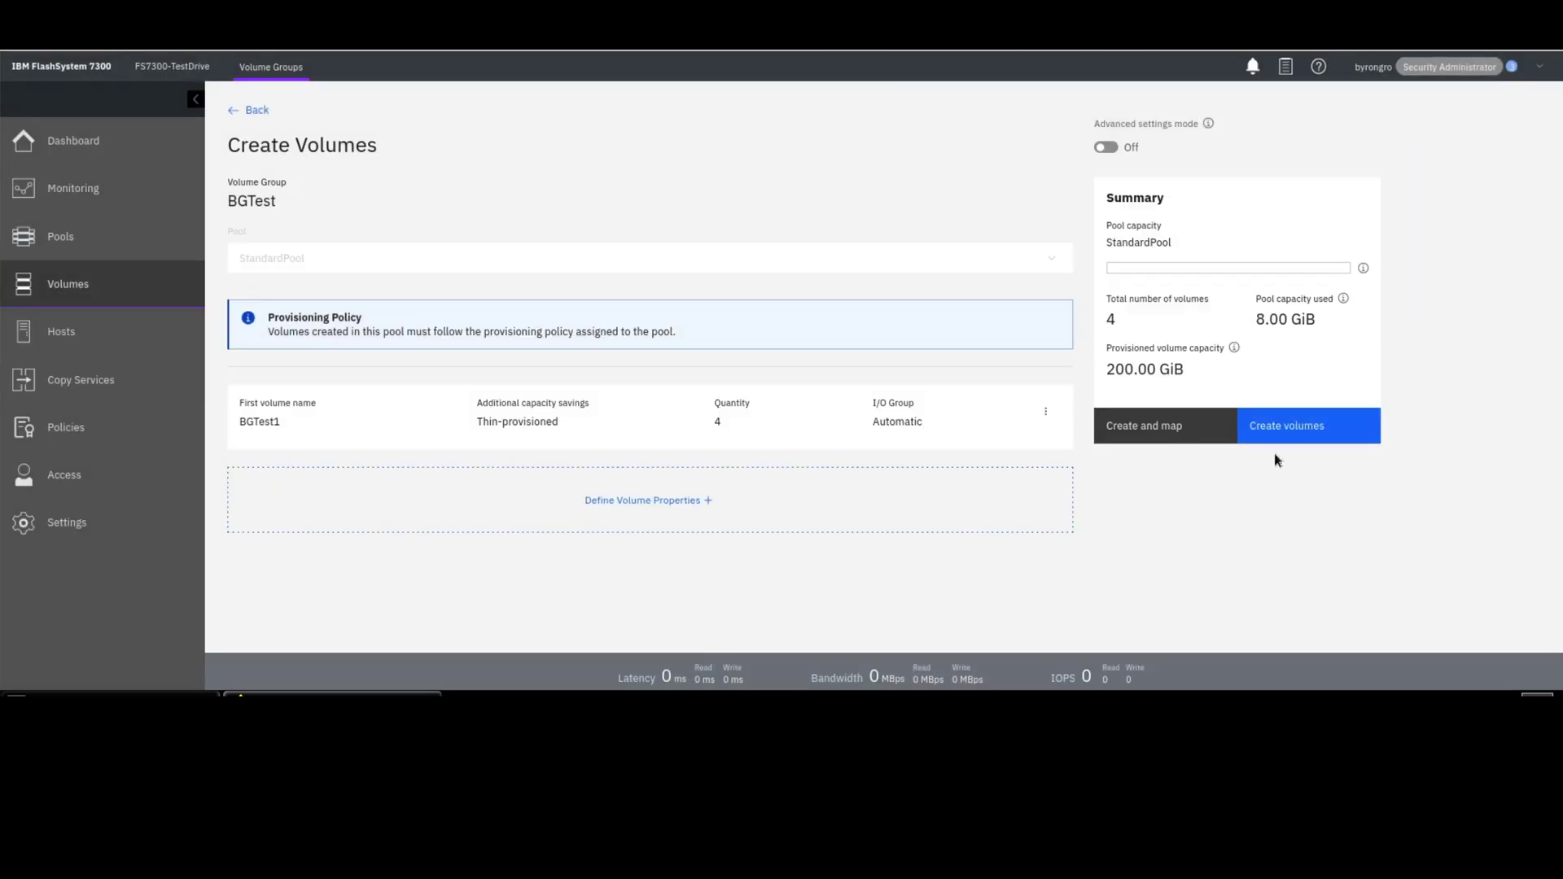
pyautogui.click(1283, 442)
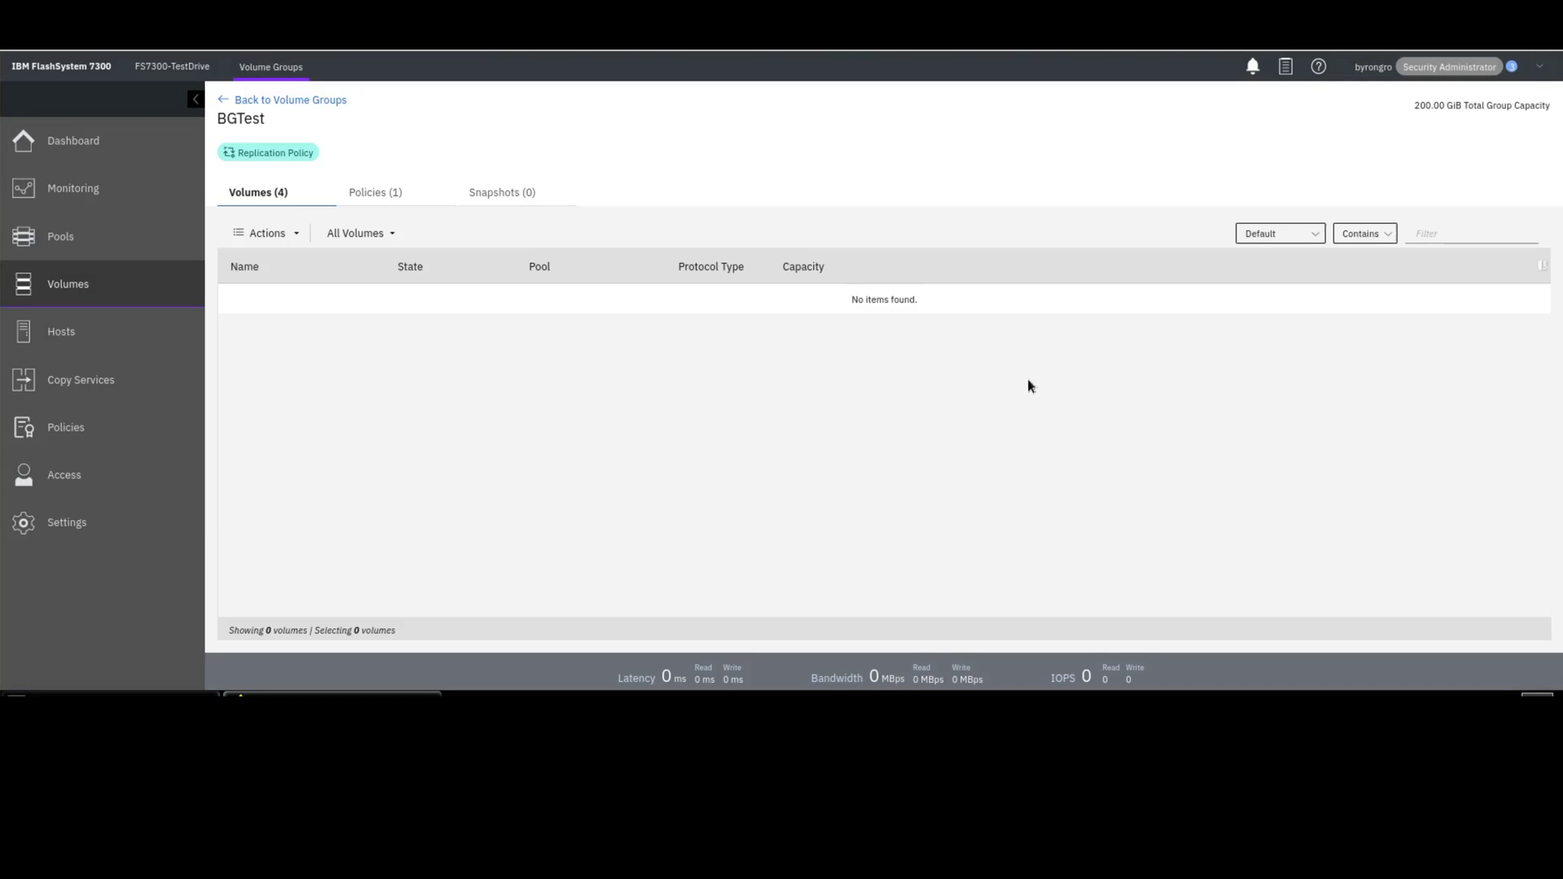
# Check BGTest's replication policy status, then return to the Volume Groups list.
pyautogui.click(362, 197)
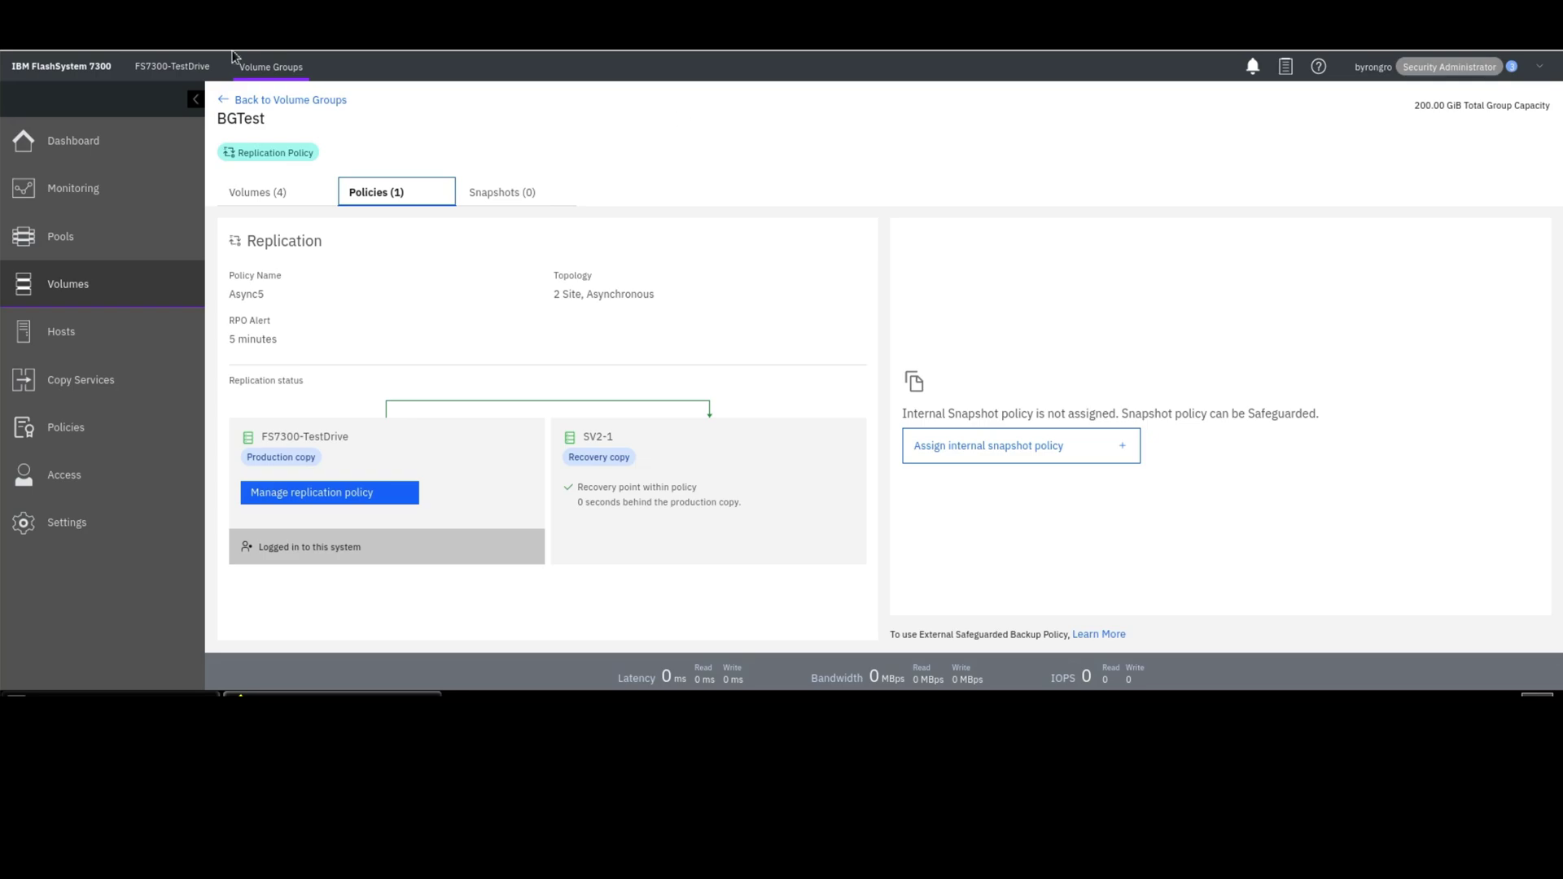
pyautogui.click(281, 99)
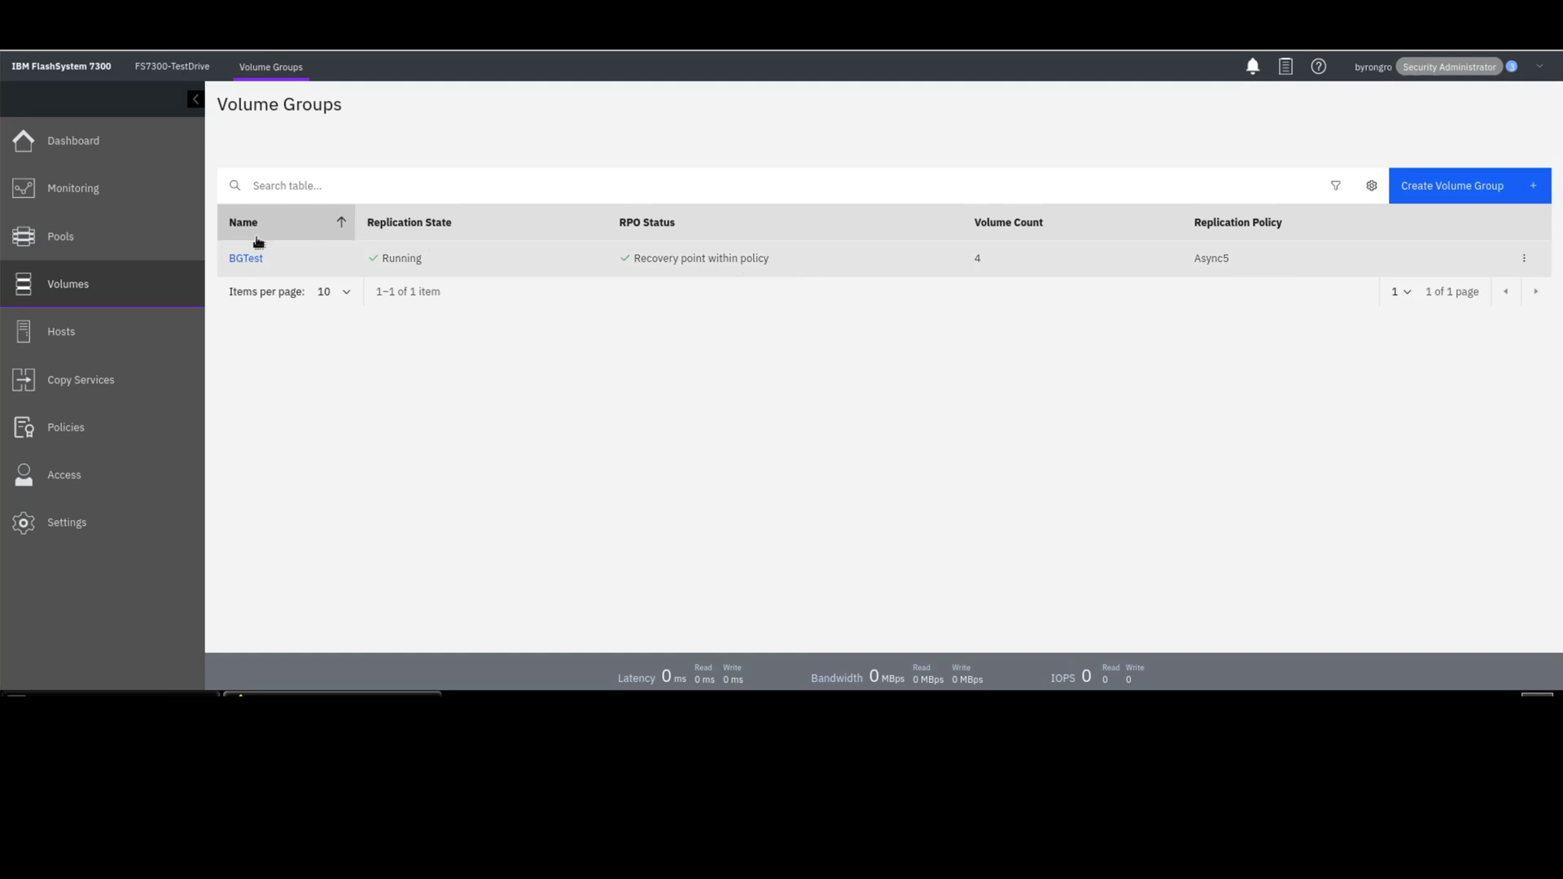
pyautogui.click(245, 259)
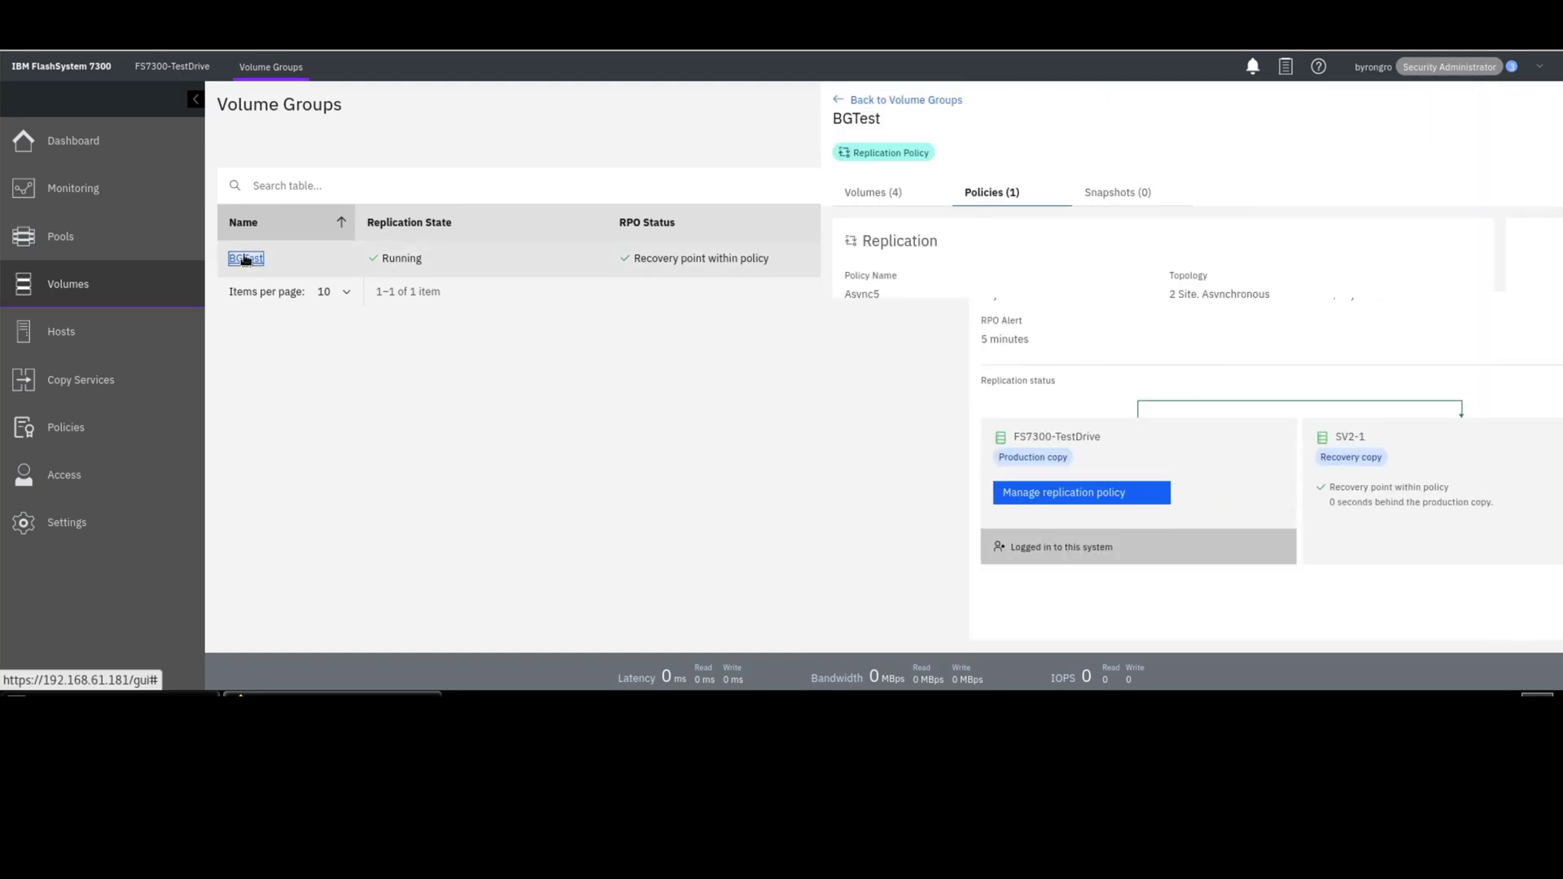
pyautogui.click(248, 202)
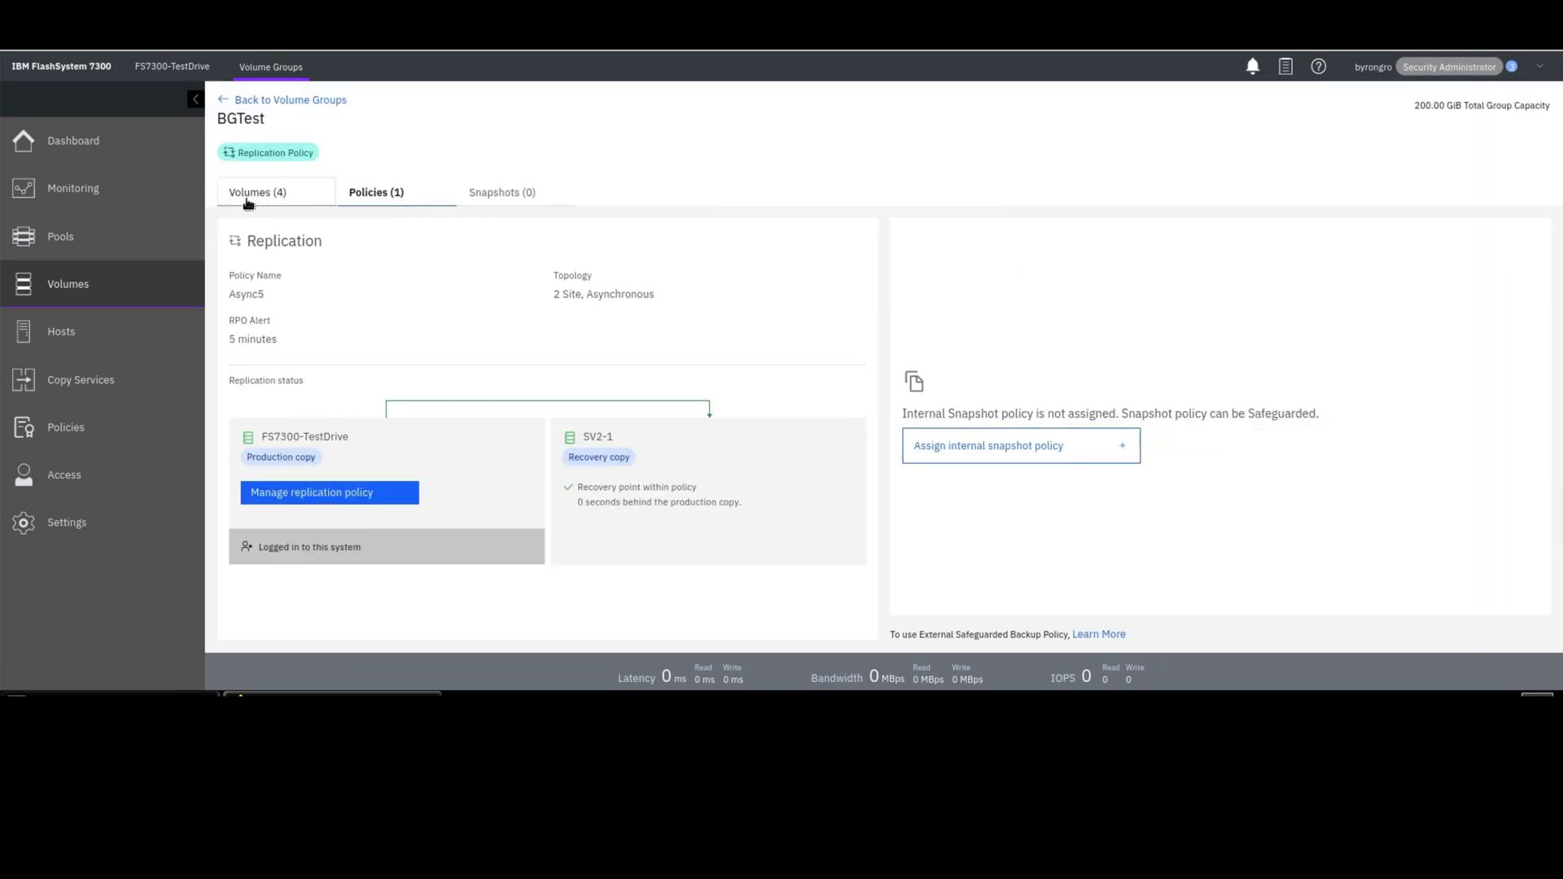
pyautogui.click(276, 296)
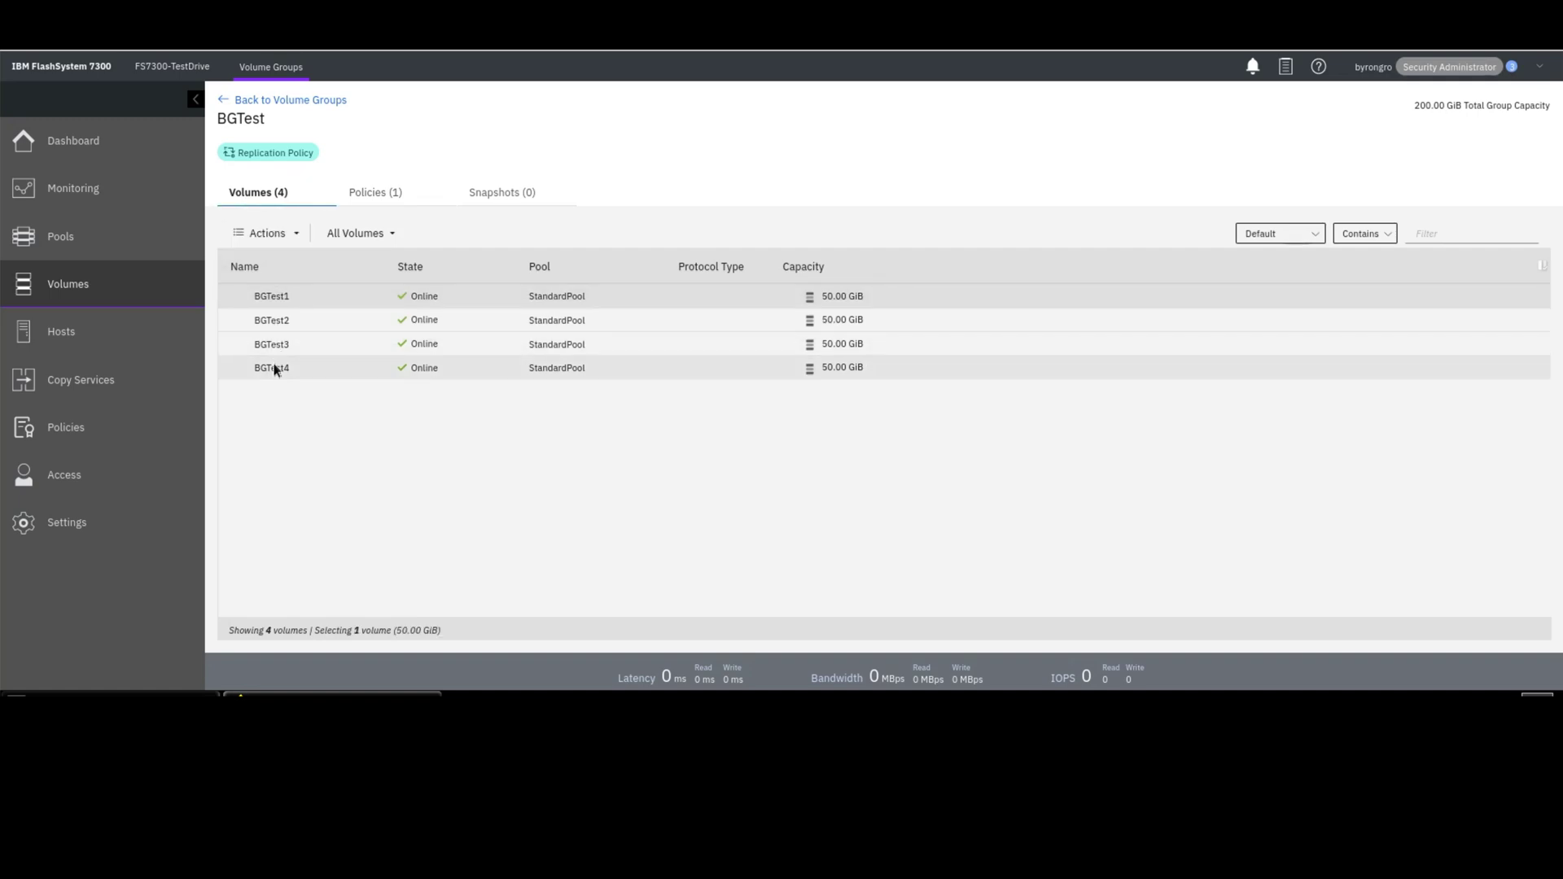
pyautogui.keyDown('shift'); pyautogui.click(273, 365); pyautogui.keyUp('shift')
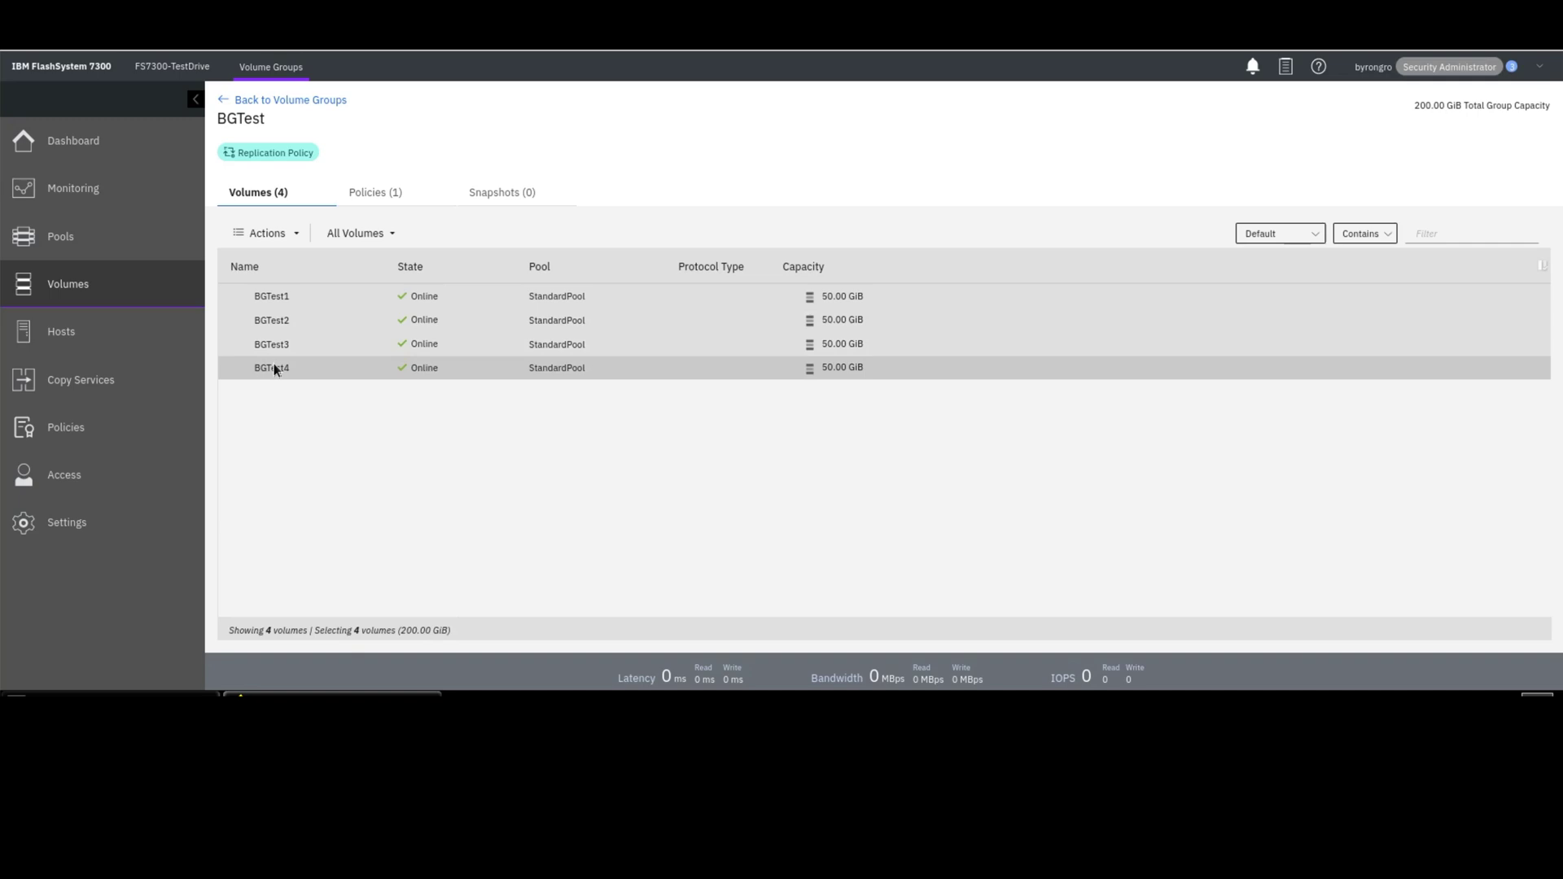
pyautogui.rightClick(274, 366)
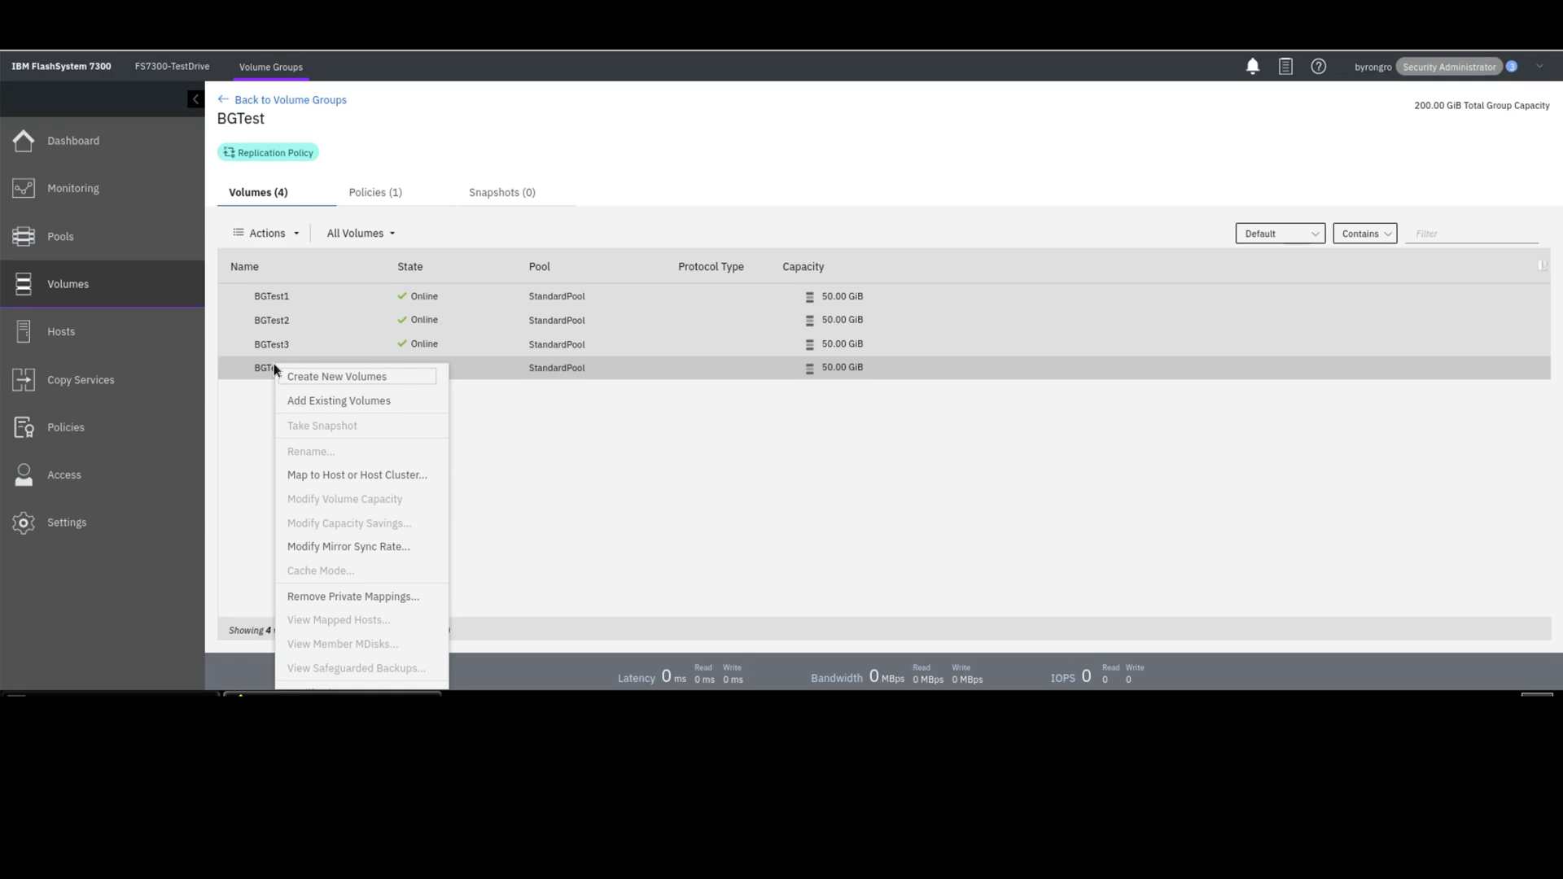
pyautogui.scroll(-1, 364, 517)
pyautogui.scroll(-4, 365, 516)
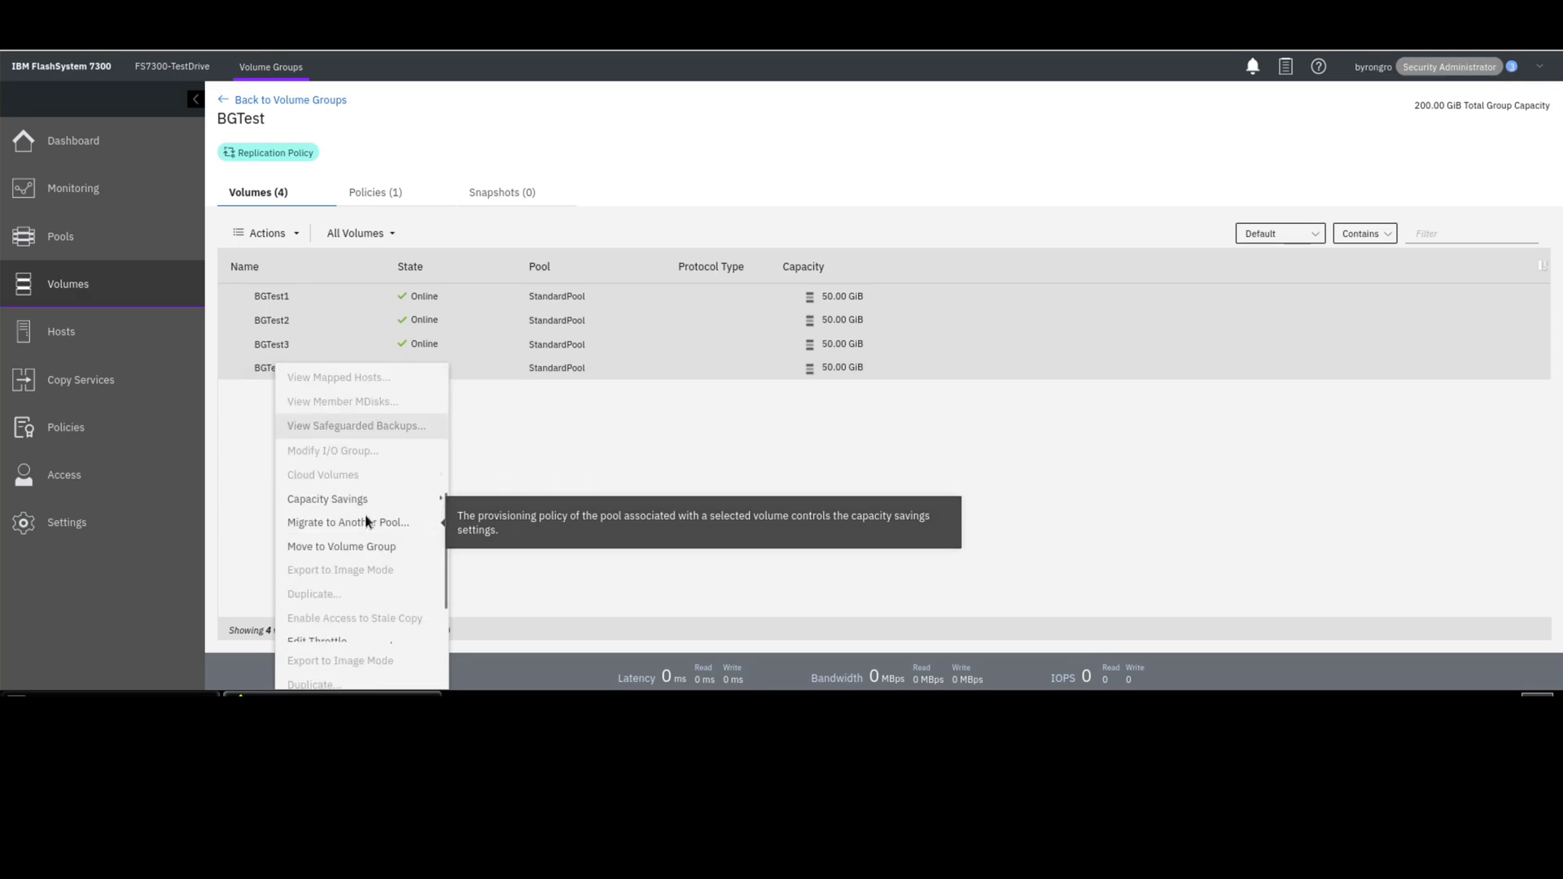
pyautogui.click(750, 435)
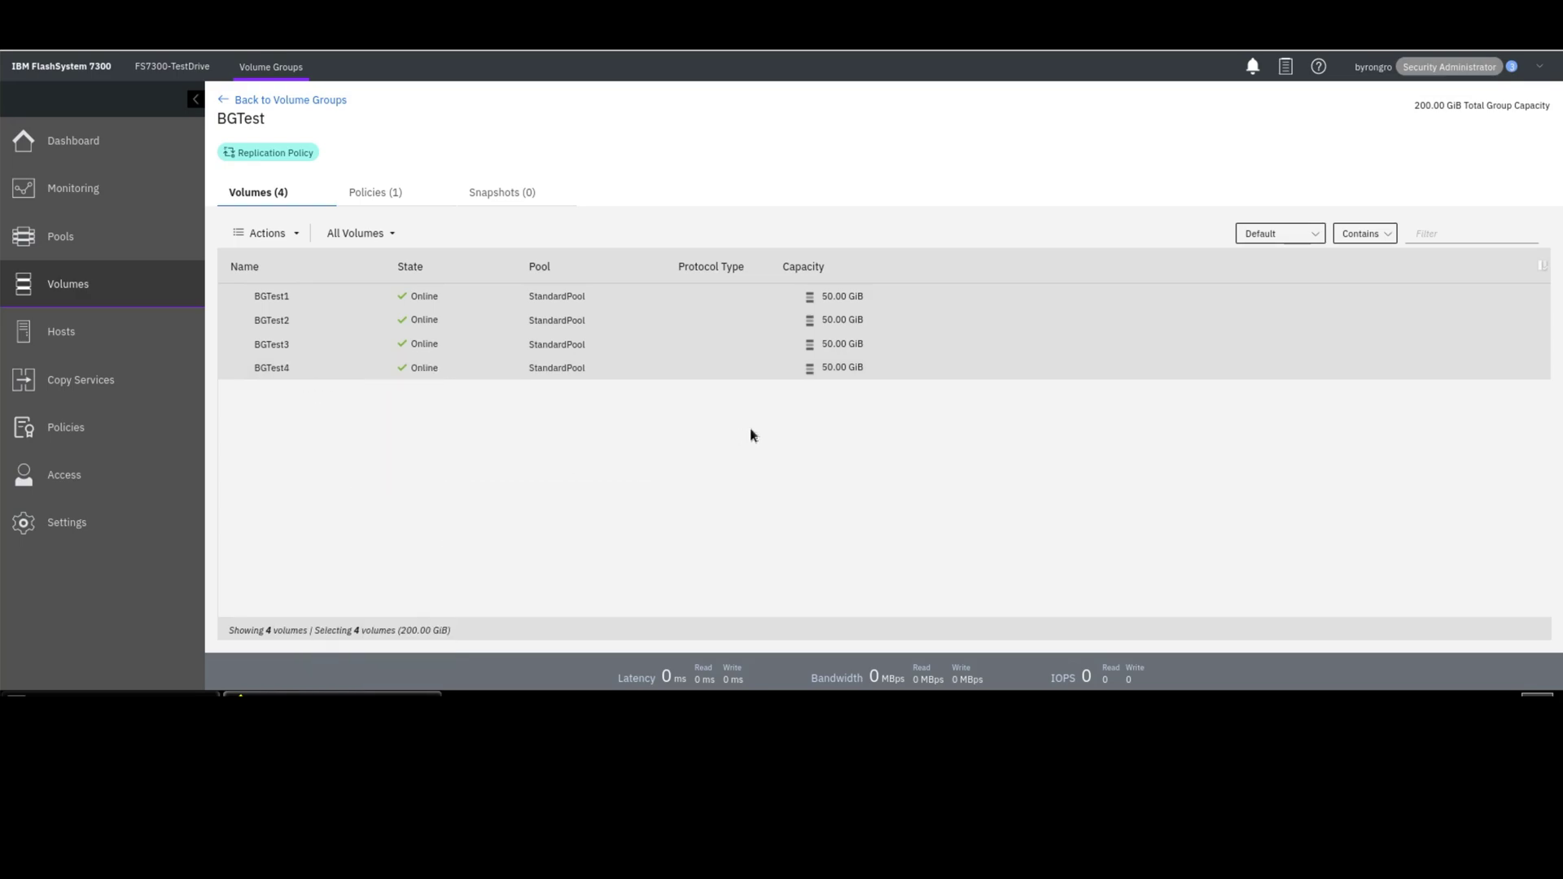
pyautogui.click(373, 300)
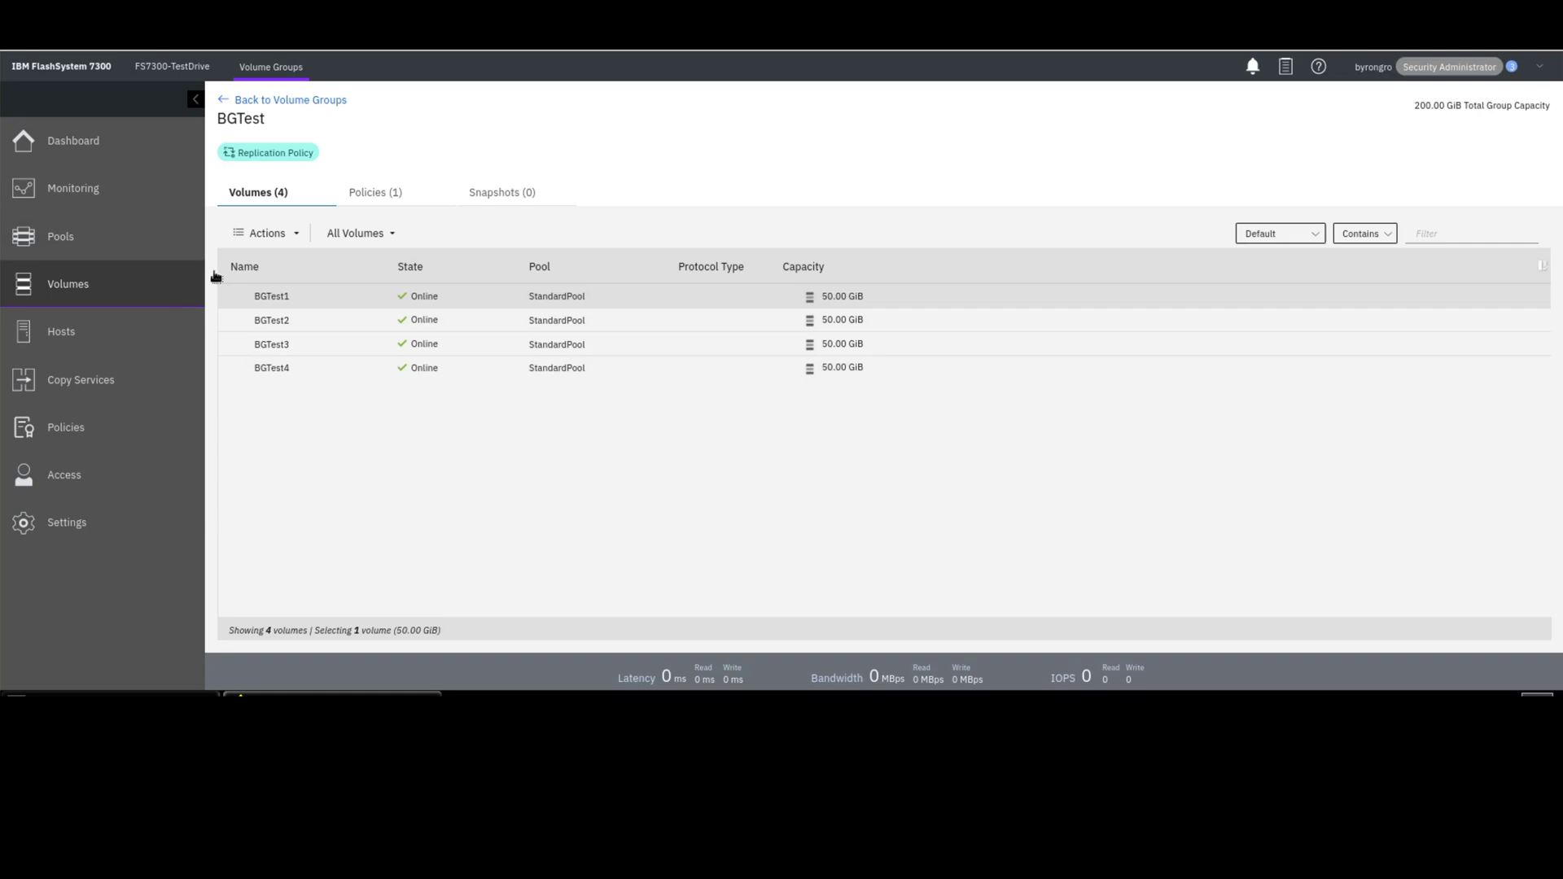
pyautogui.click(271, 101)
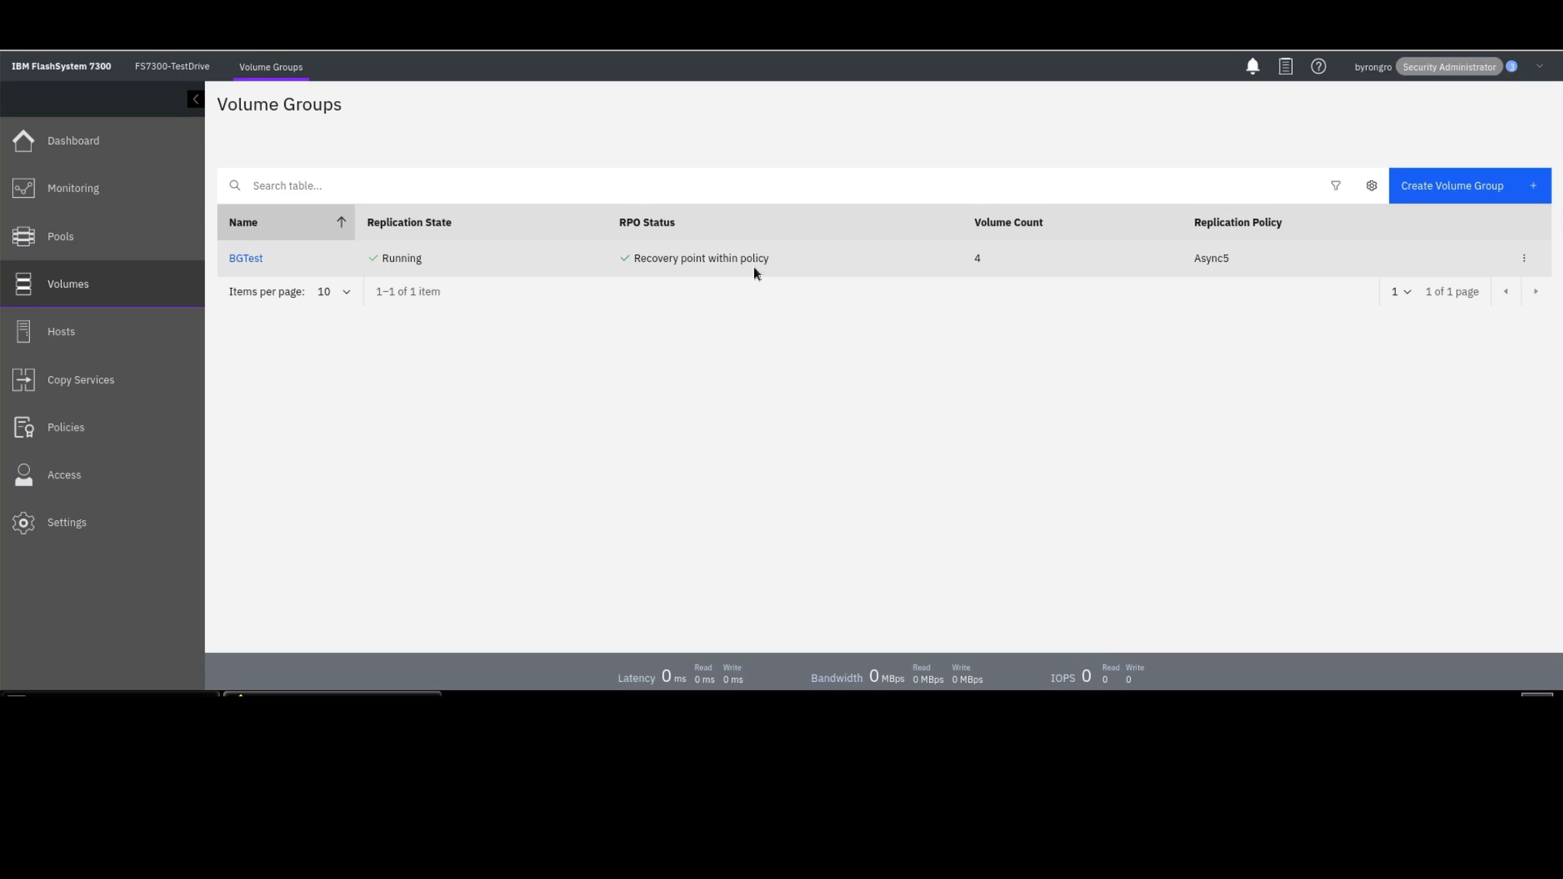
# Go to Partnerships and Remote Copy and select the SV2-1 partnership.
pyautogui.moveTo(144, 402)
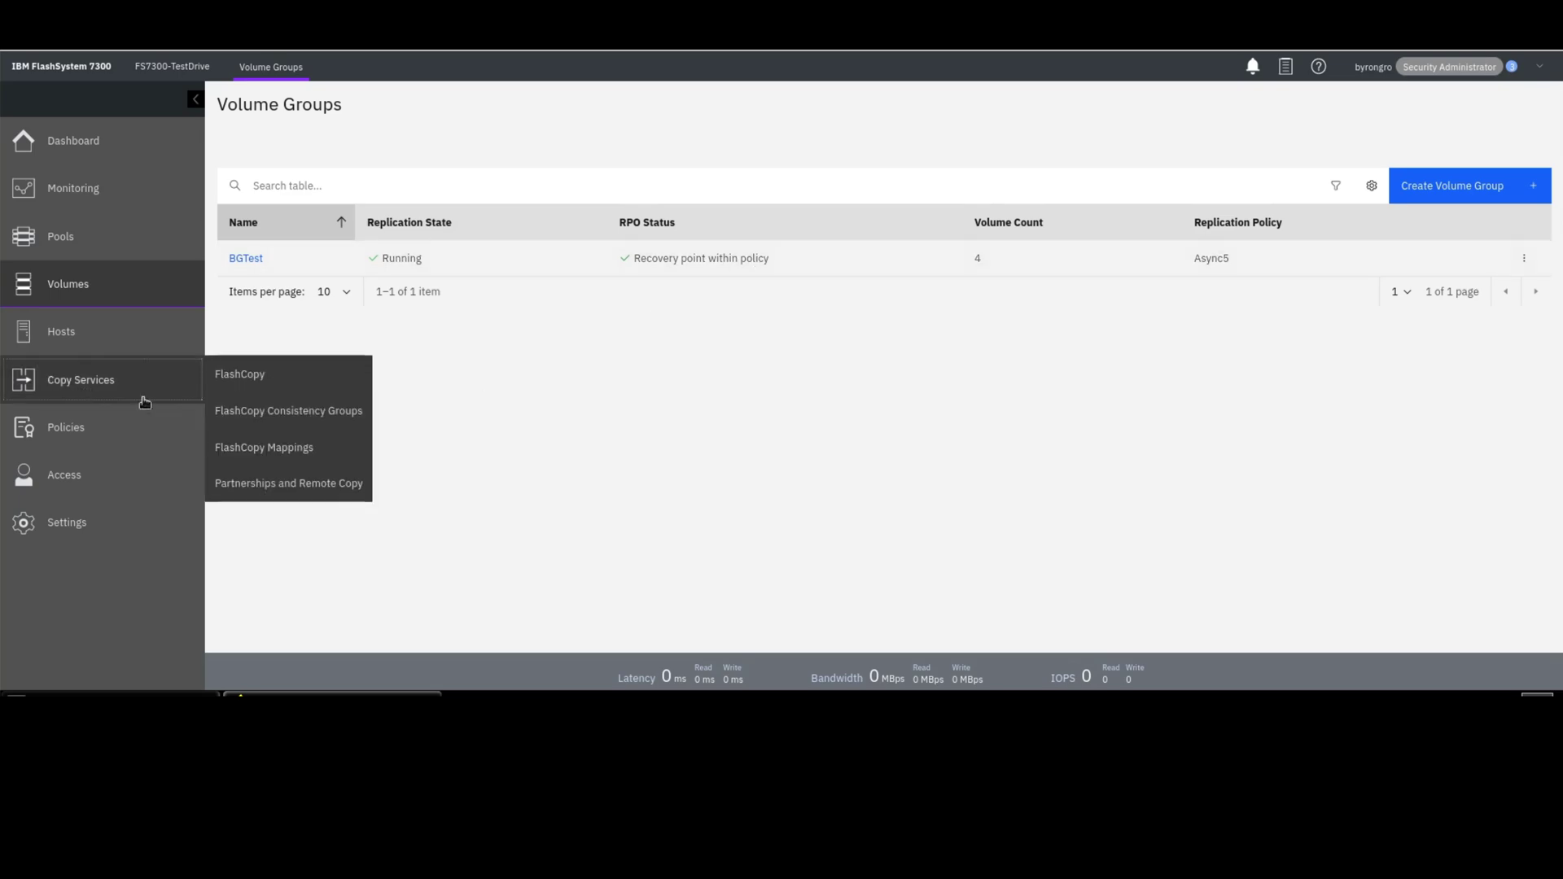
pyautogui.click(252, 495)
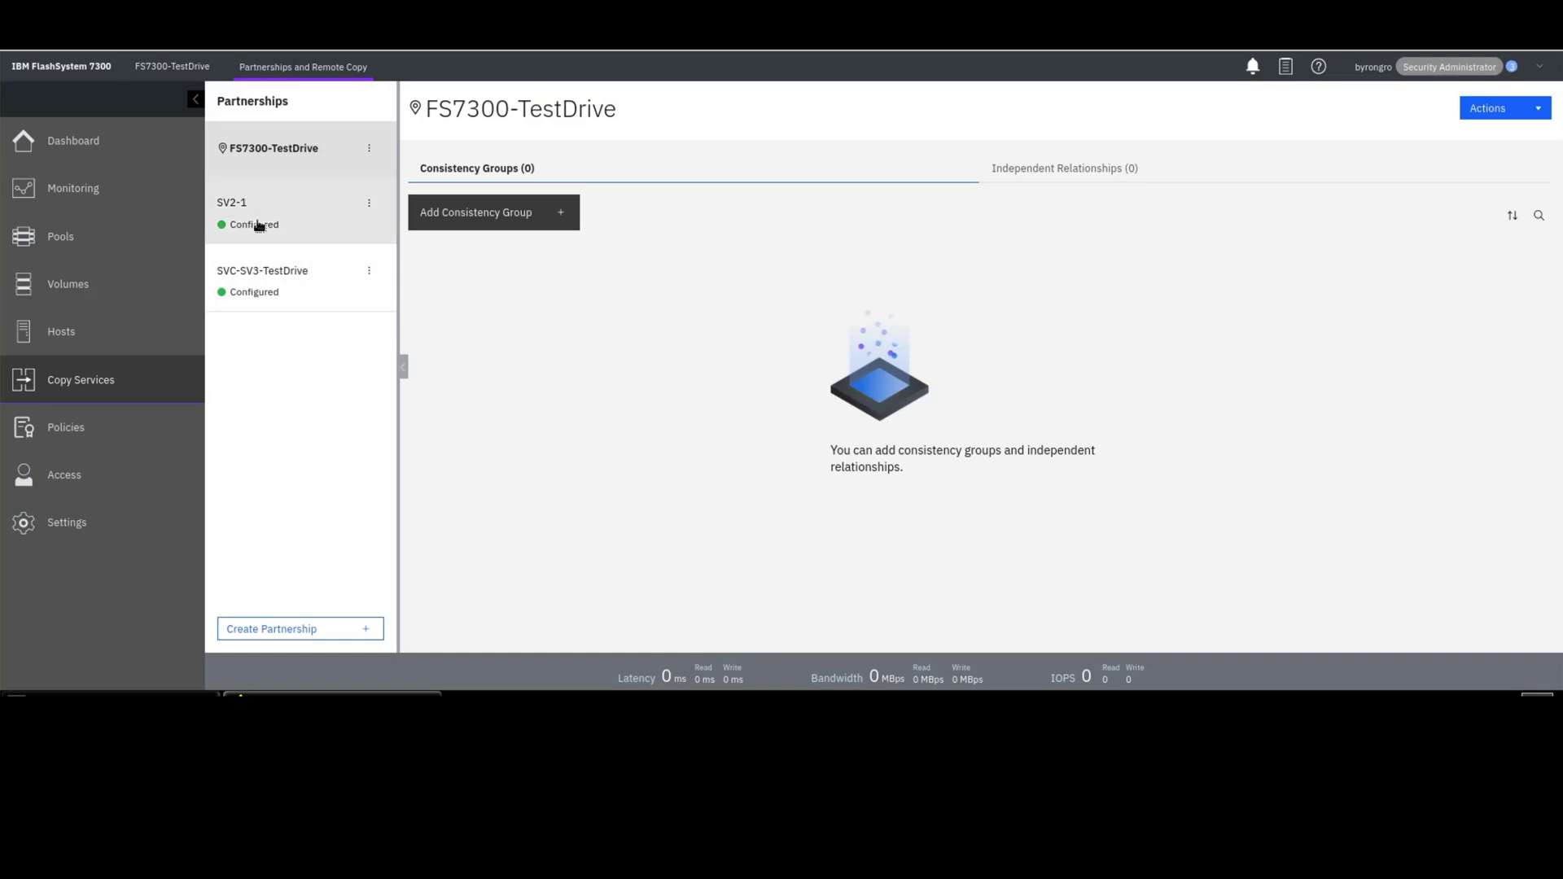
pyautogui.click(259, 225)
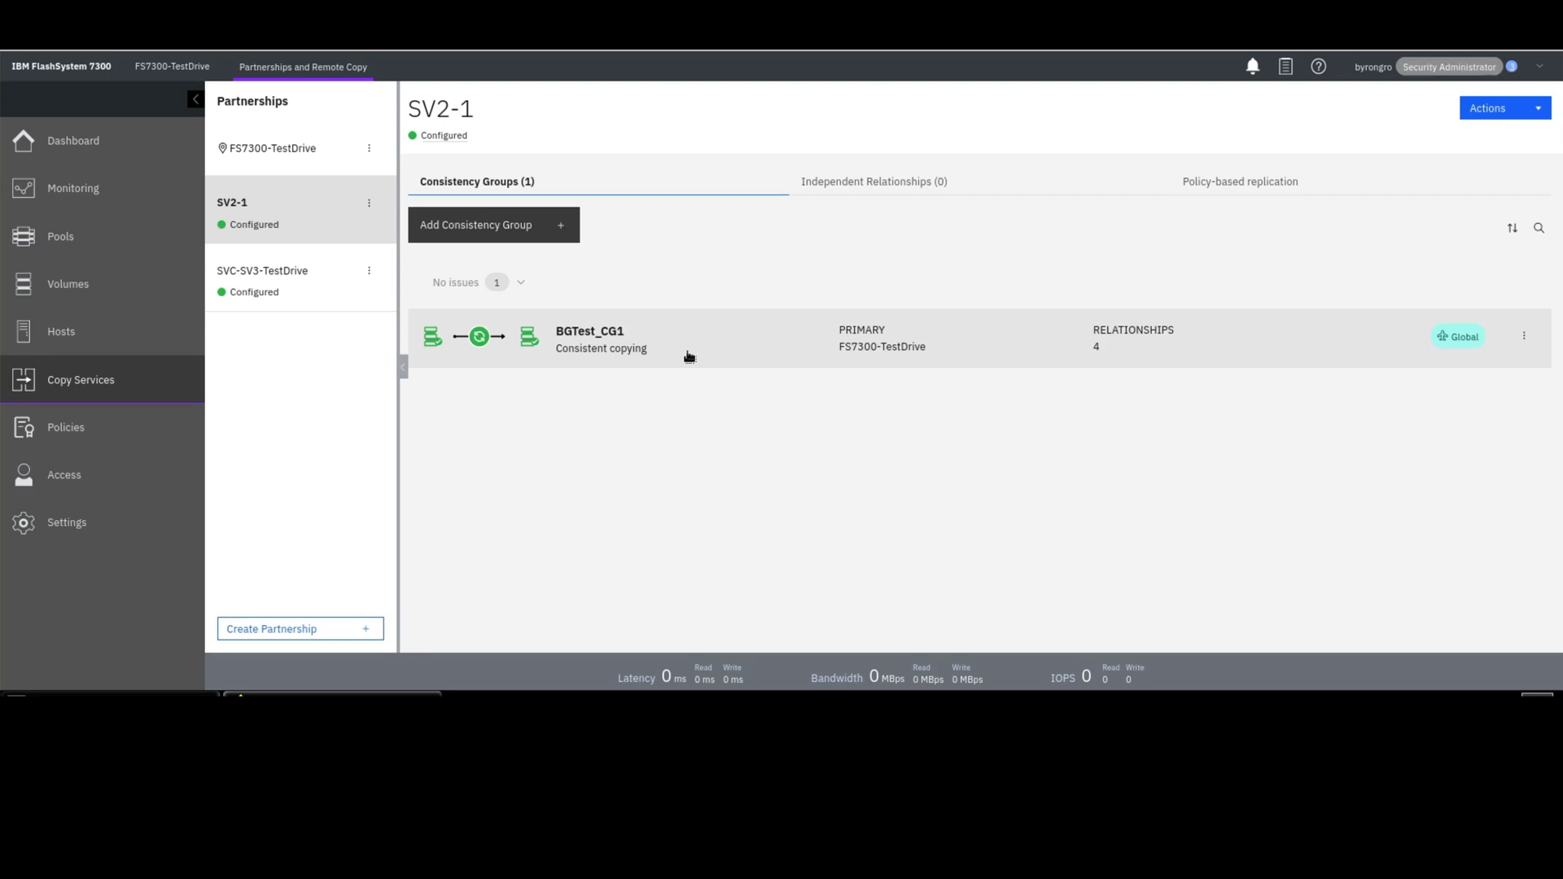
# Stop the BGTest_CG1 consistency group and open its details page.
pyautogui.click(1525, 337)
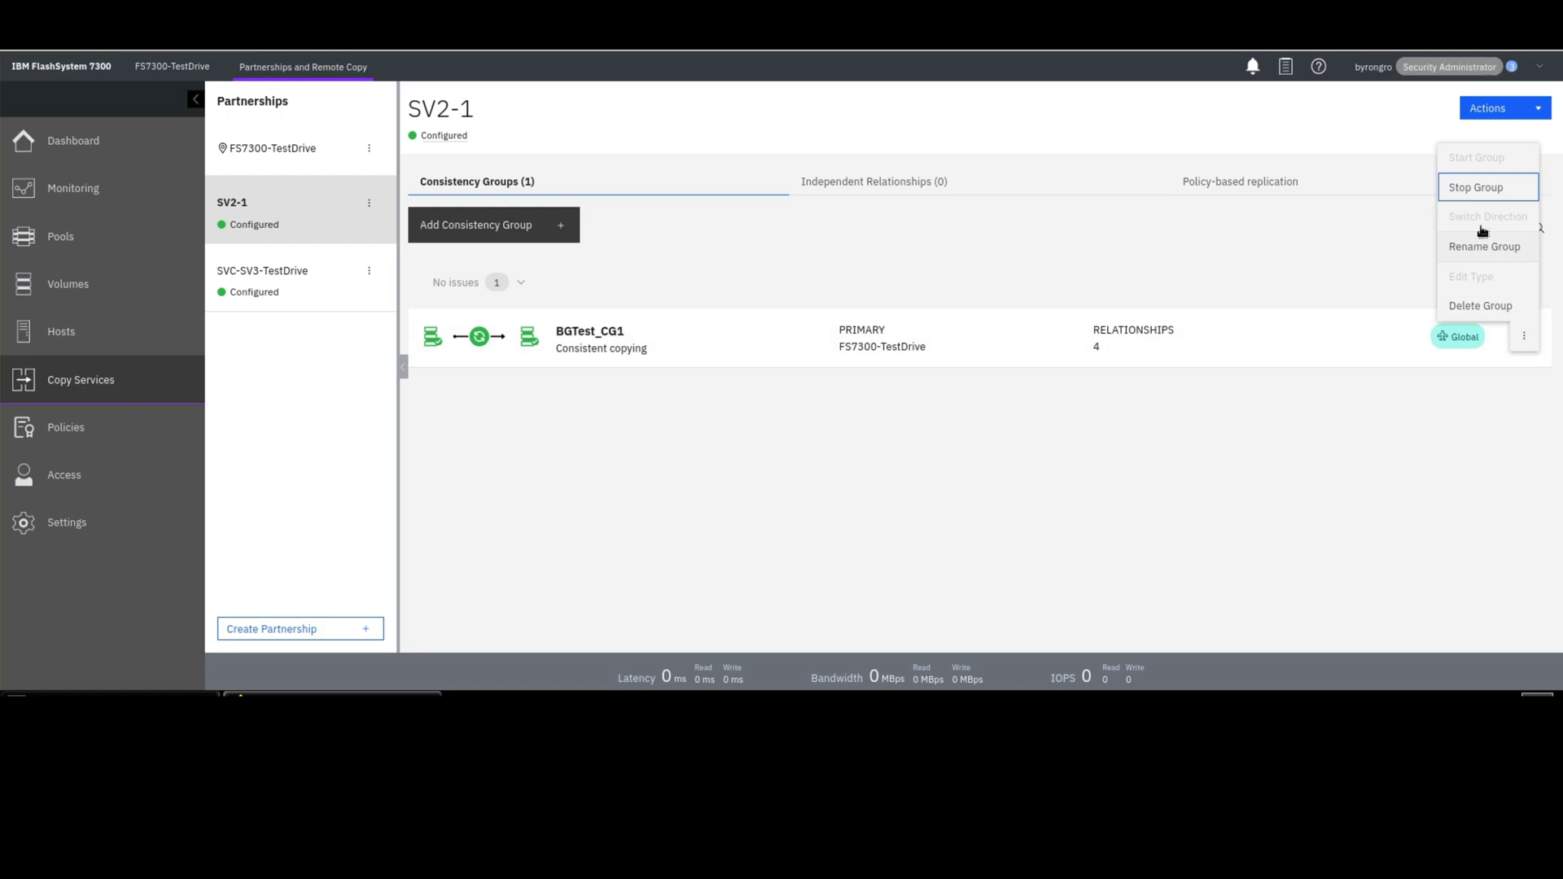
pyautogui.click(1485, 200)
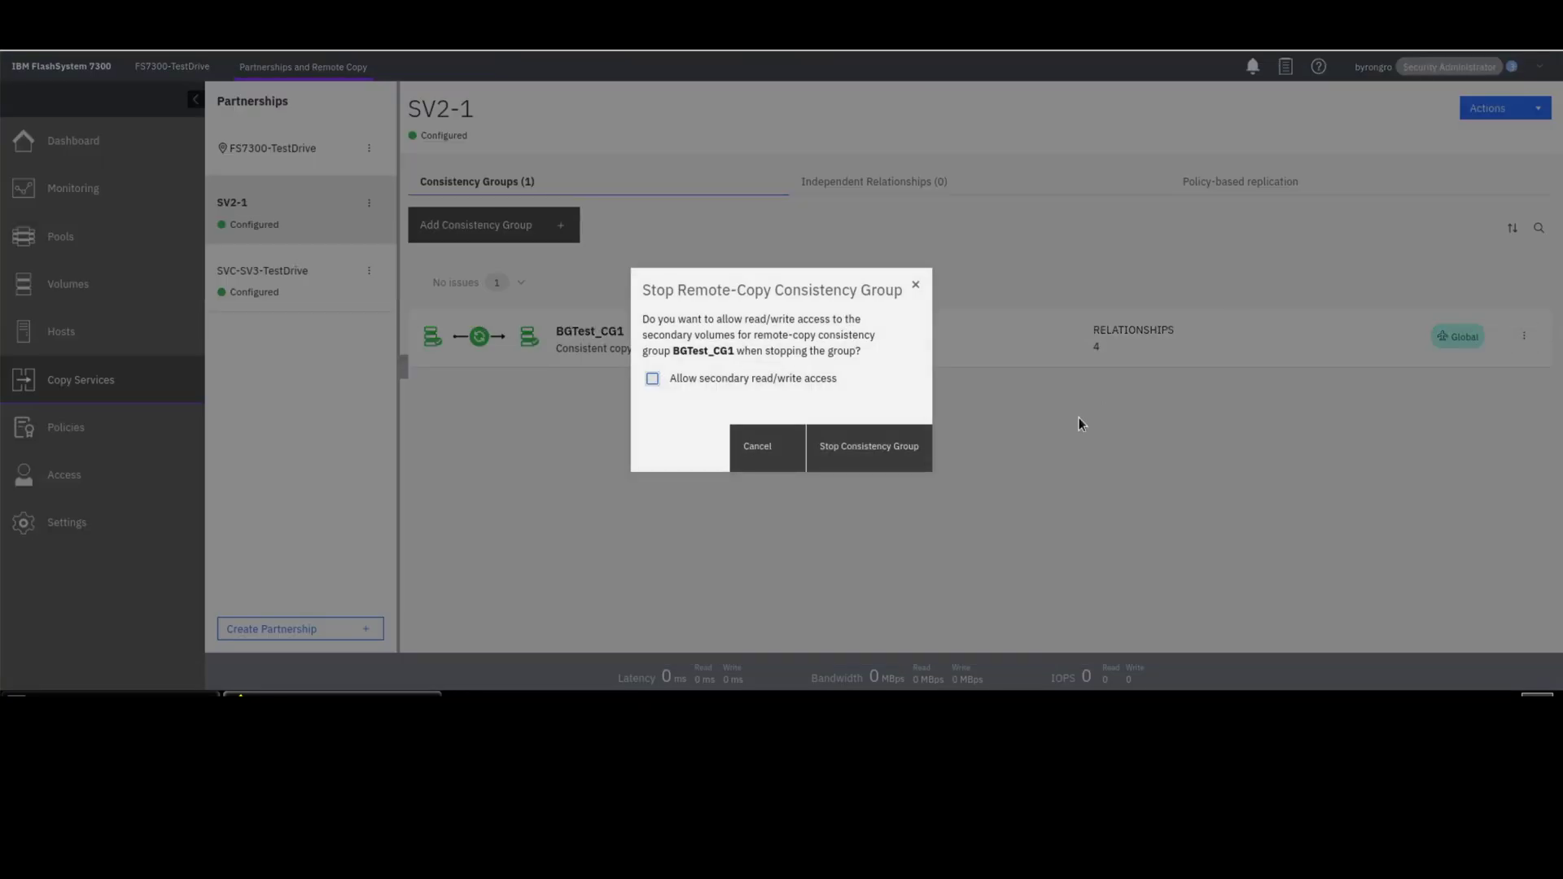
pyautogui.click(897, 462)
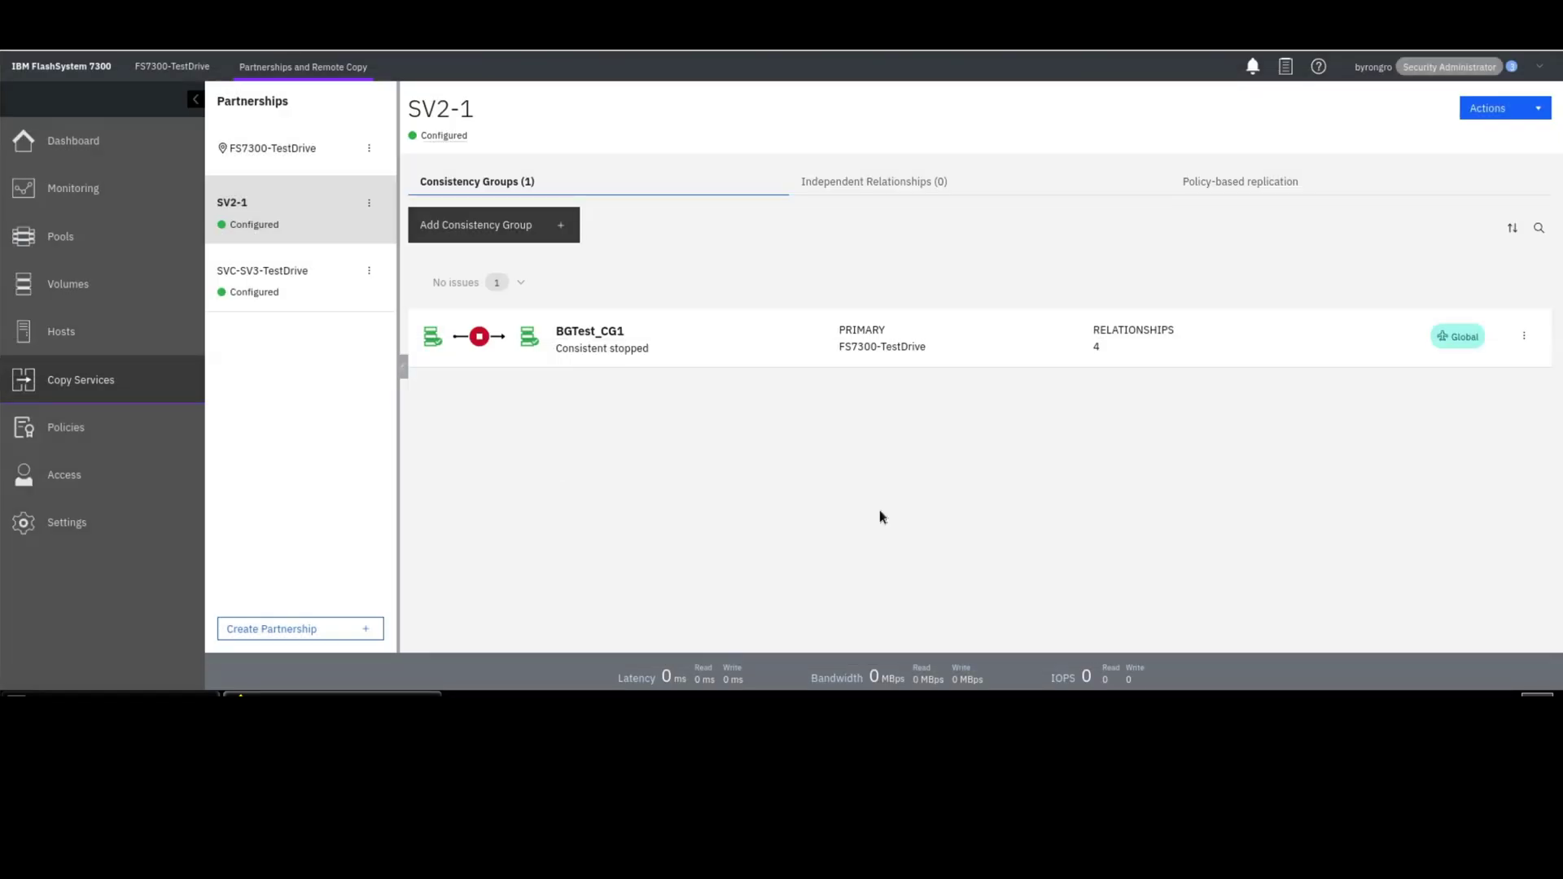
pyautogui.click(786, 353)
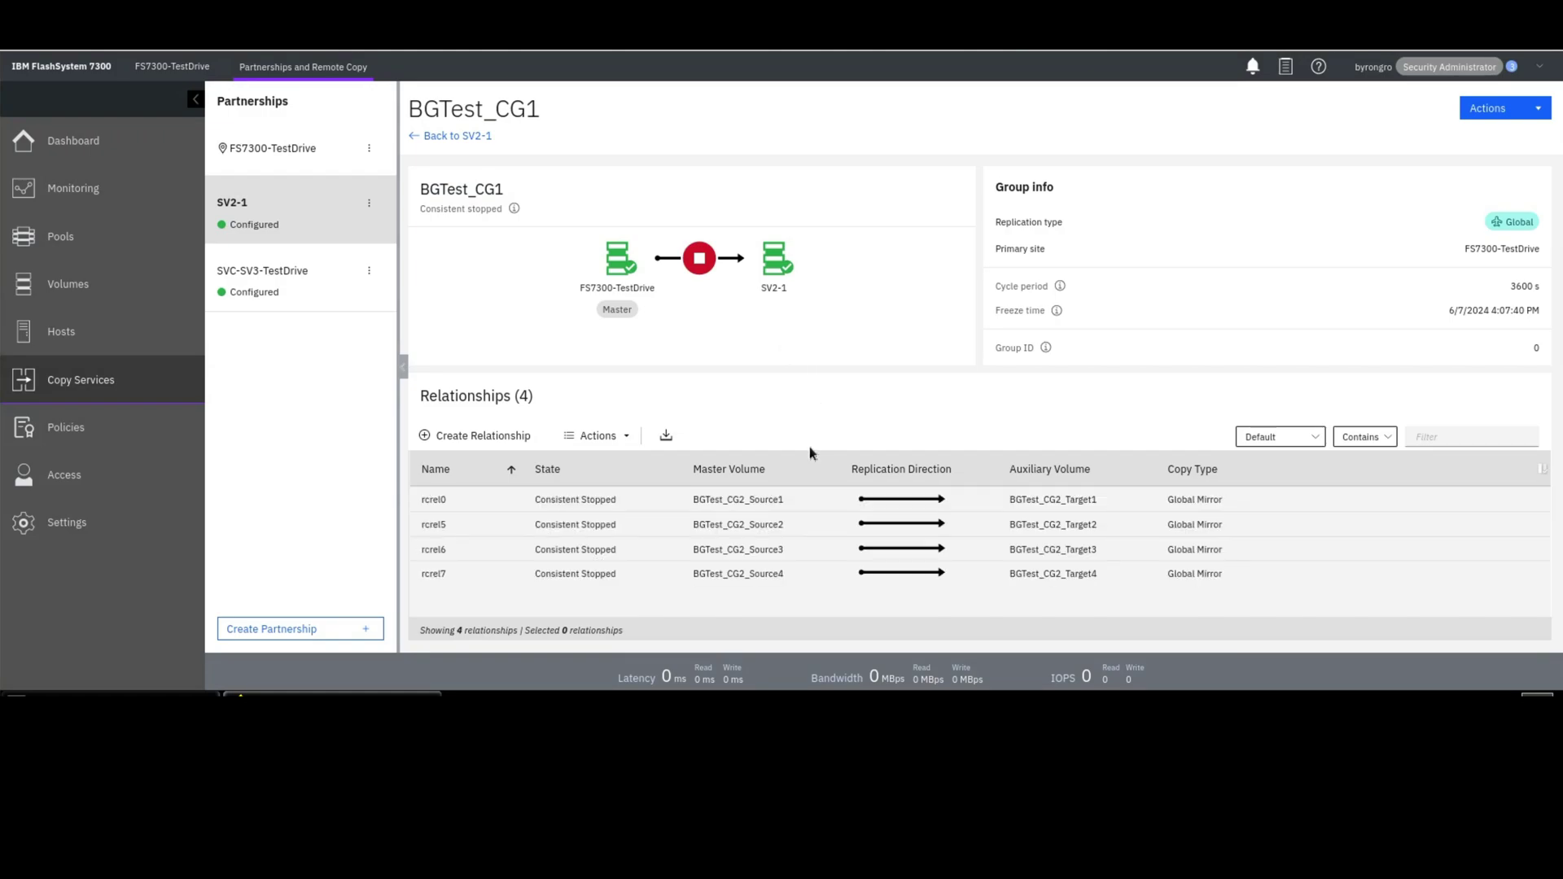
# Delete master change volumes BGTest_CG2_CV1 from rcrel0 and BGTest_CG2_CV2 from rcrel5.
pyautogui.rightClick(816, 497)
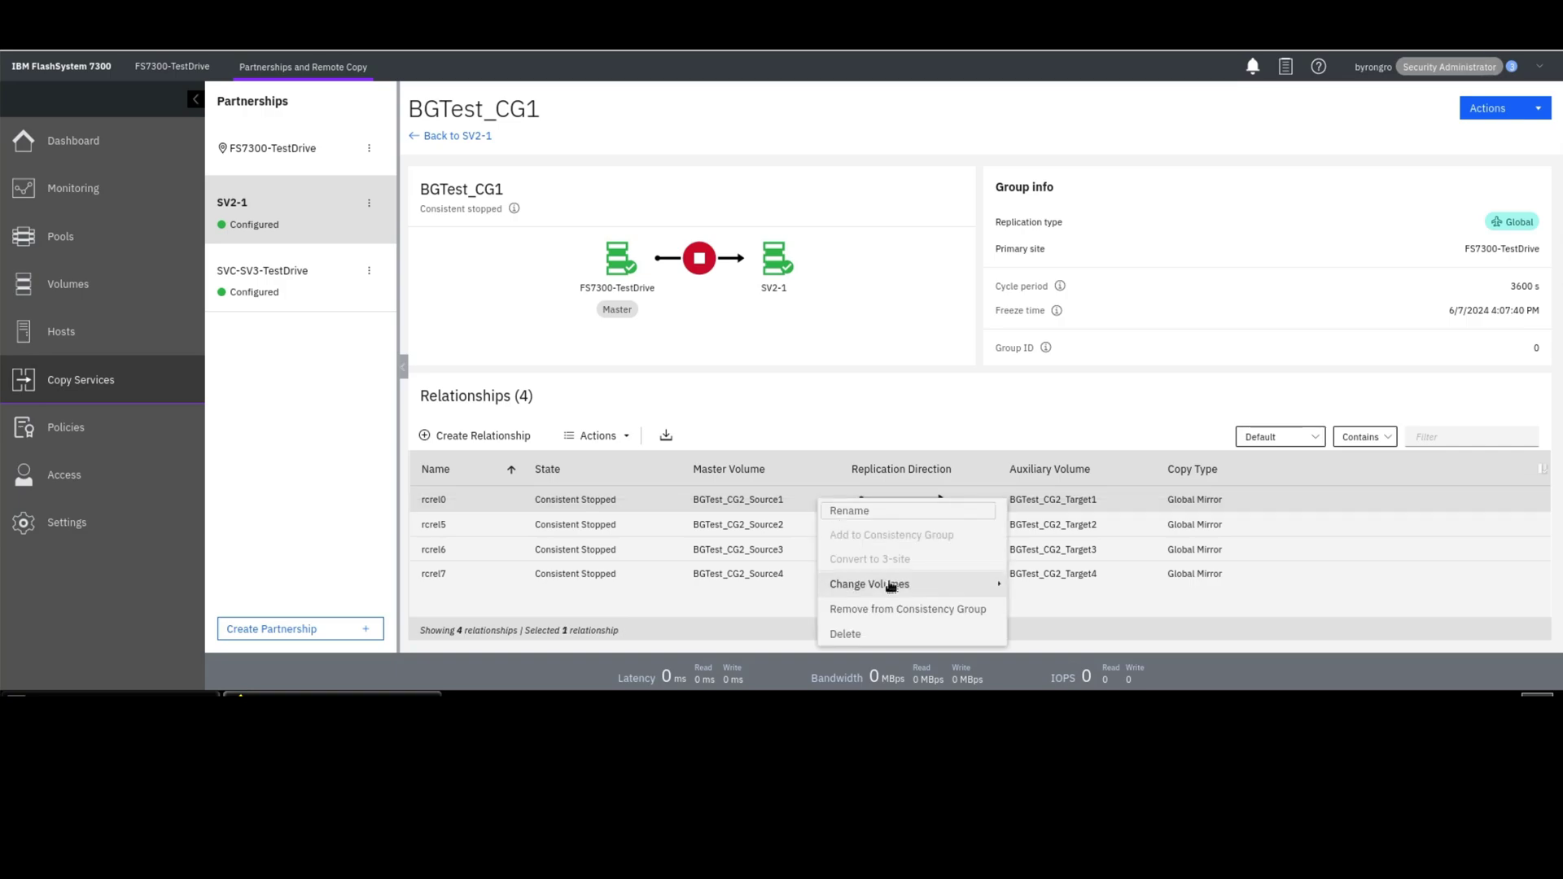
pyautogui.moveTo(891, 586)
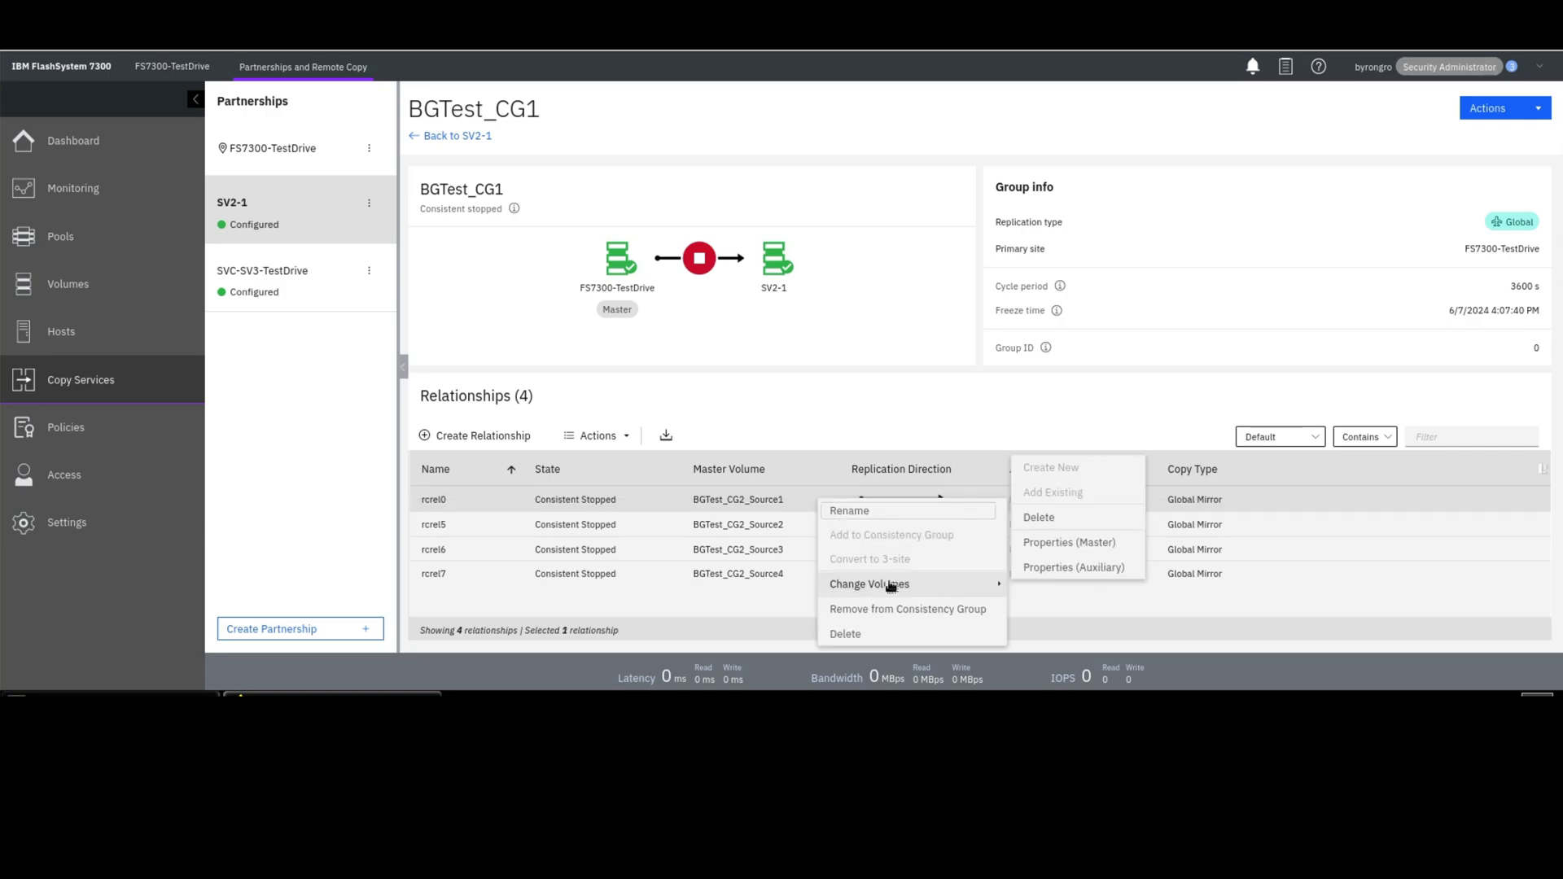
pyautogui.click(1102, 522)
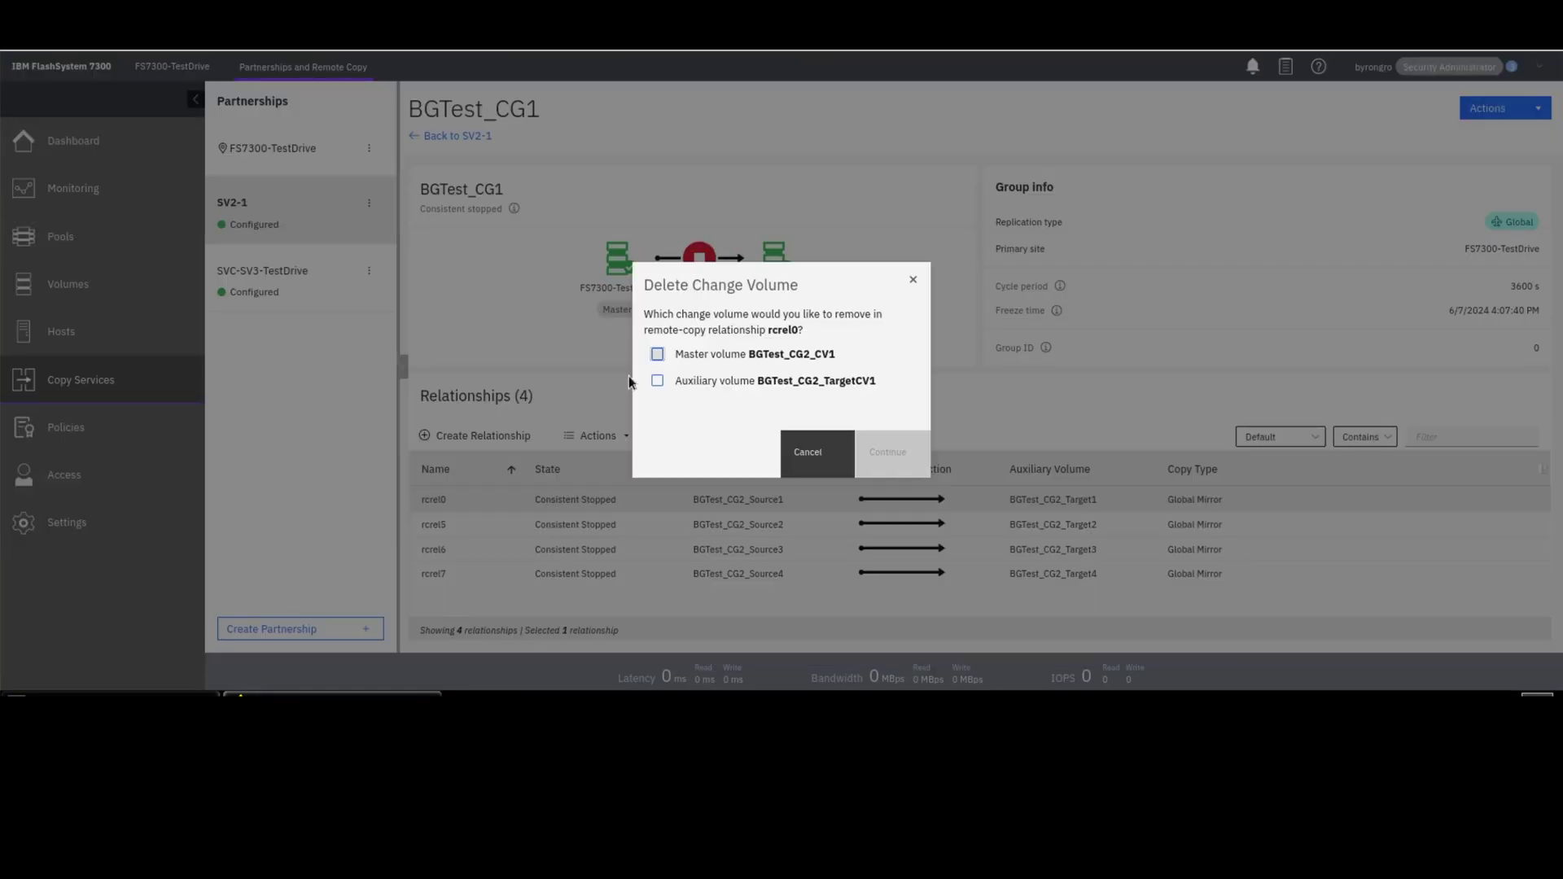
pyautogui.click(657, 355)
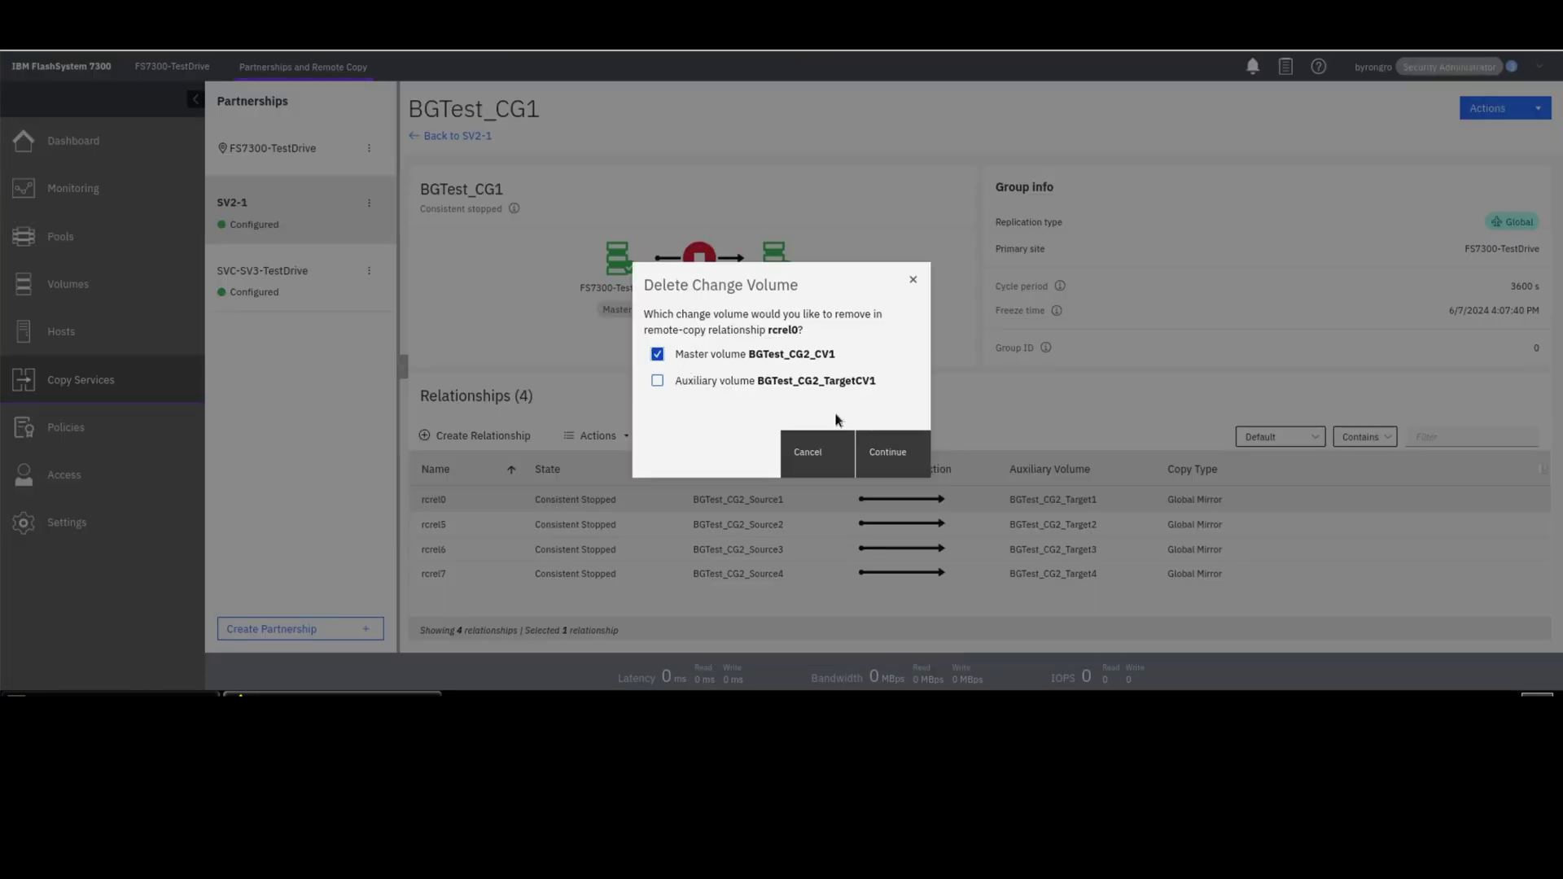
pyautogui.click(906, 451)
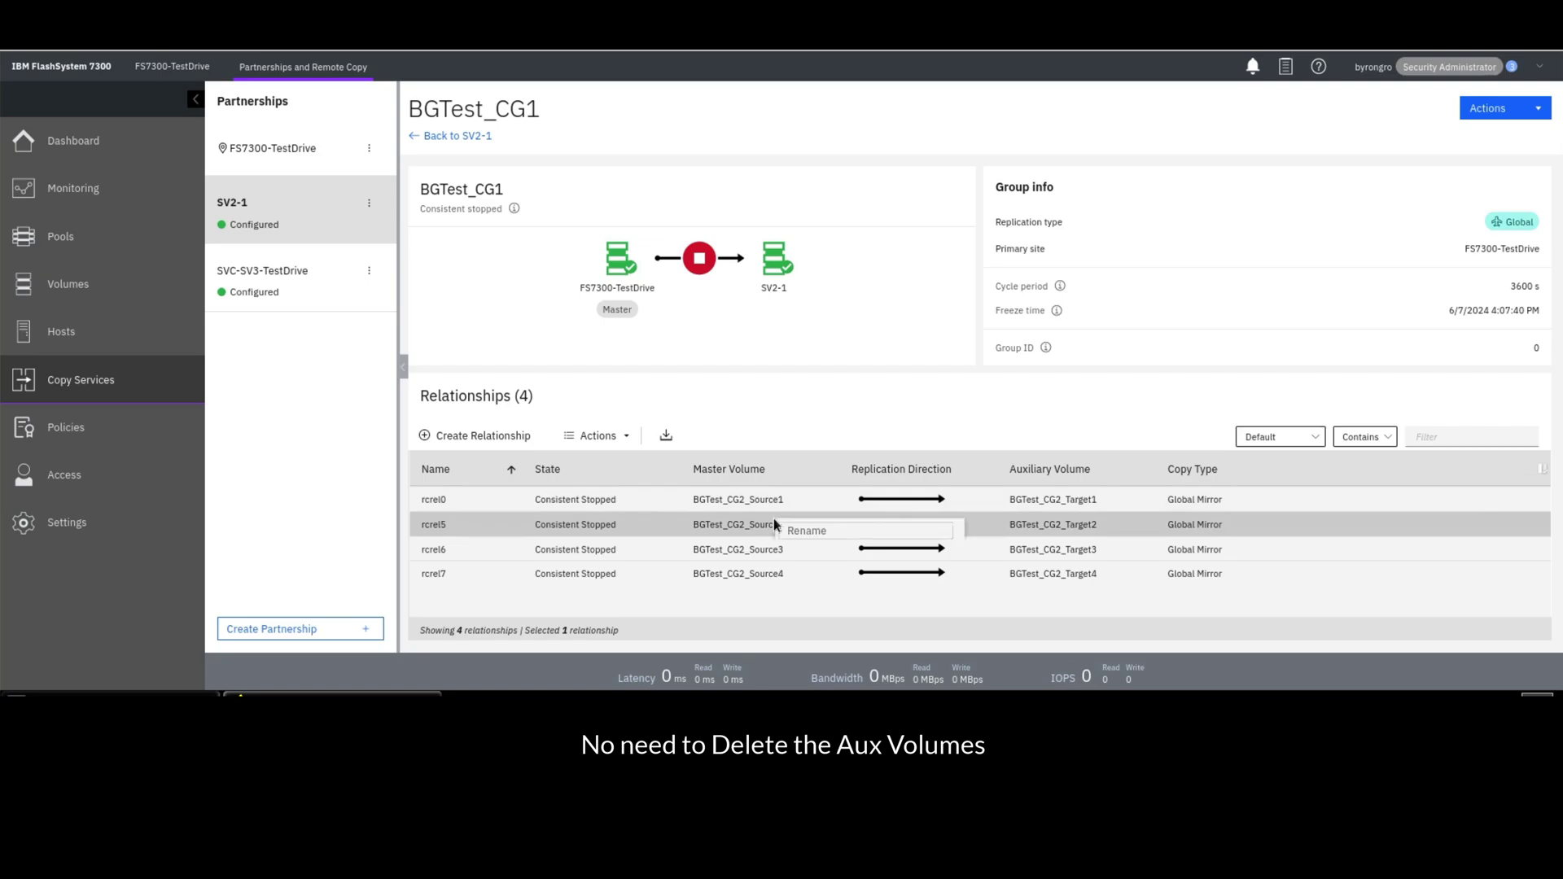
pyautogui.rightClick(774, 518)
pyautogui.moveTo(878, 606)
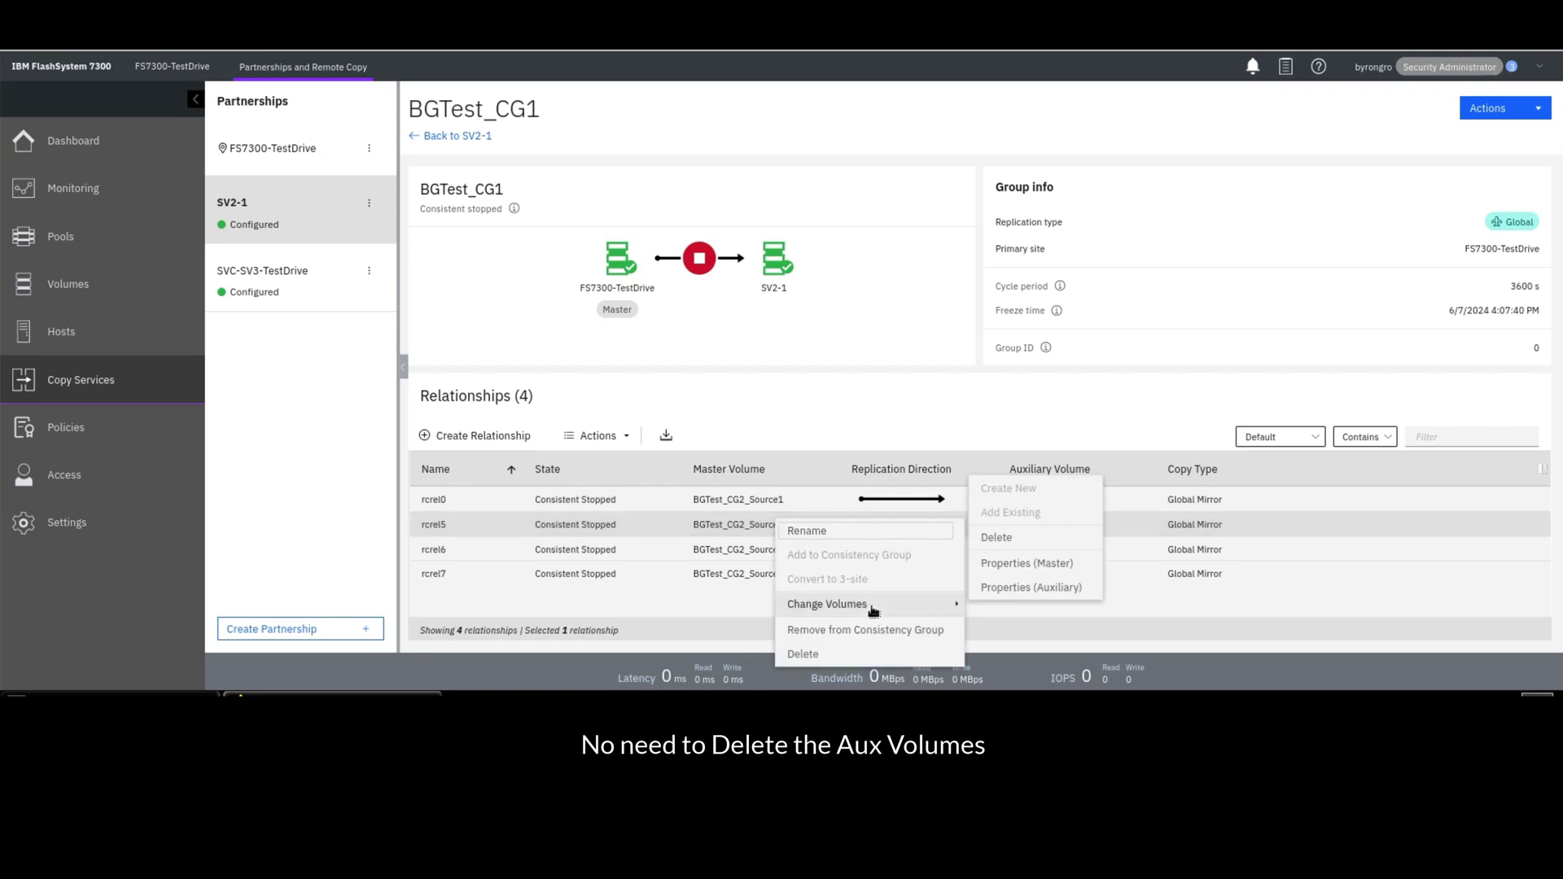
pyautogui.click(998, 539)
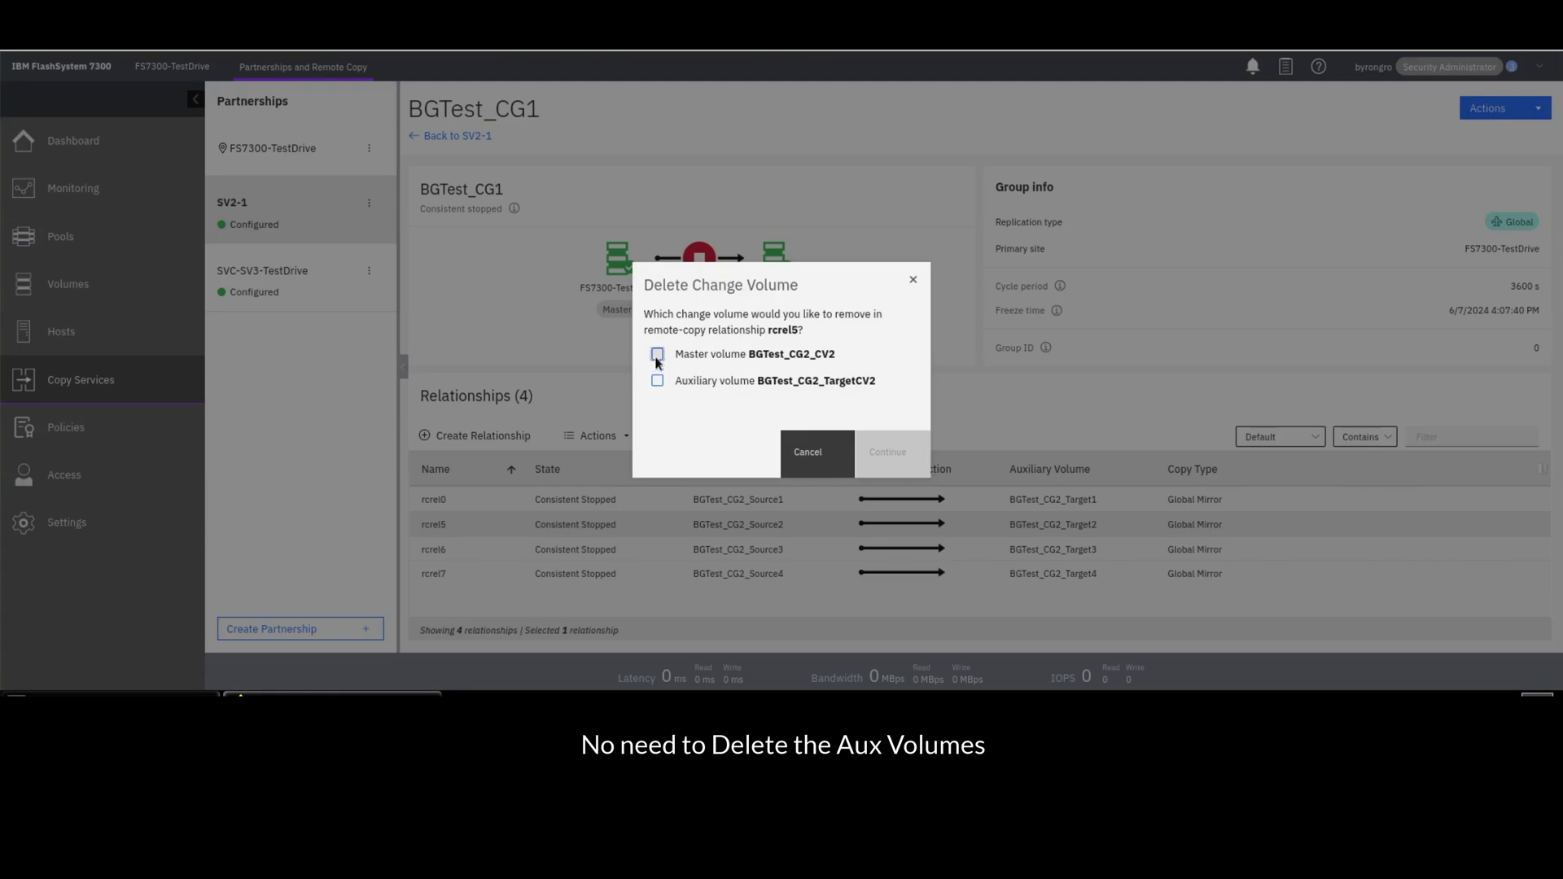
pyautogui.click(657, 355)
pyautogui.click(898, 461)
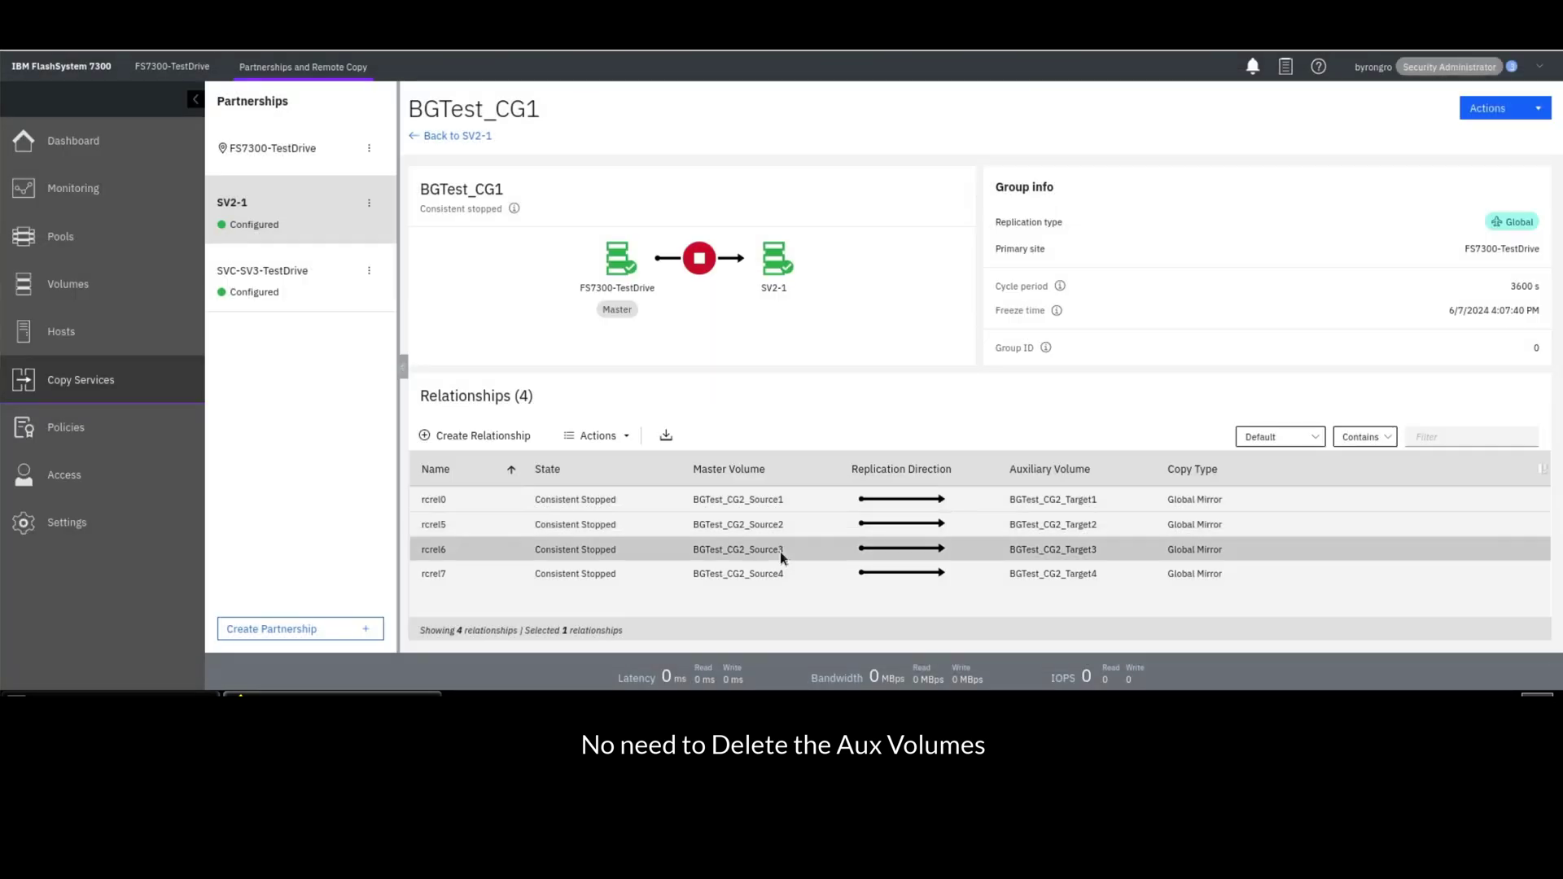
# Delete master change volumes BGTest_CG2_CV3 from rcrel6 and BGTest_CG2_CV4 from rcrel7.
pyautogui.rightClick(780, 550)
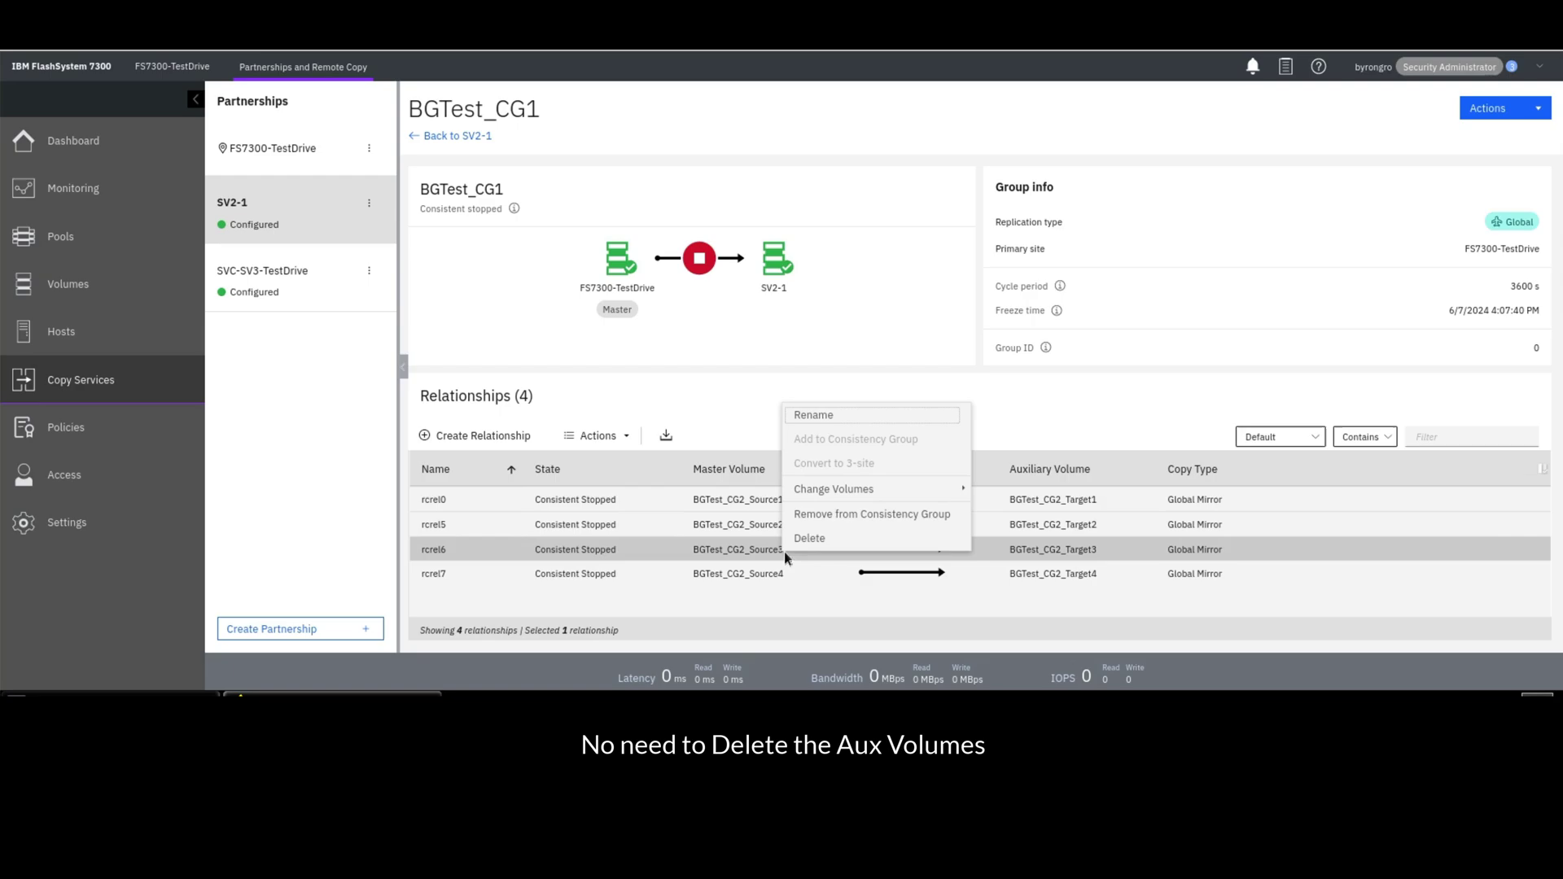
pyautogui.moveTo(838, 491)
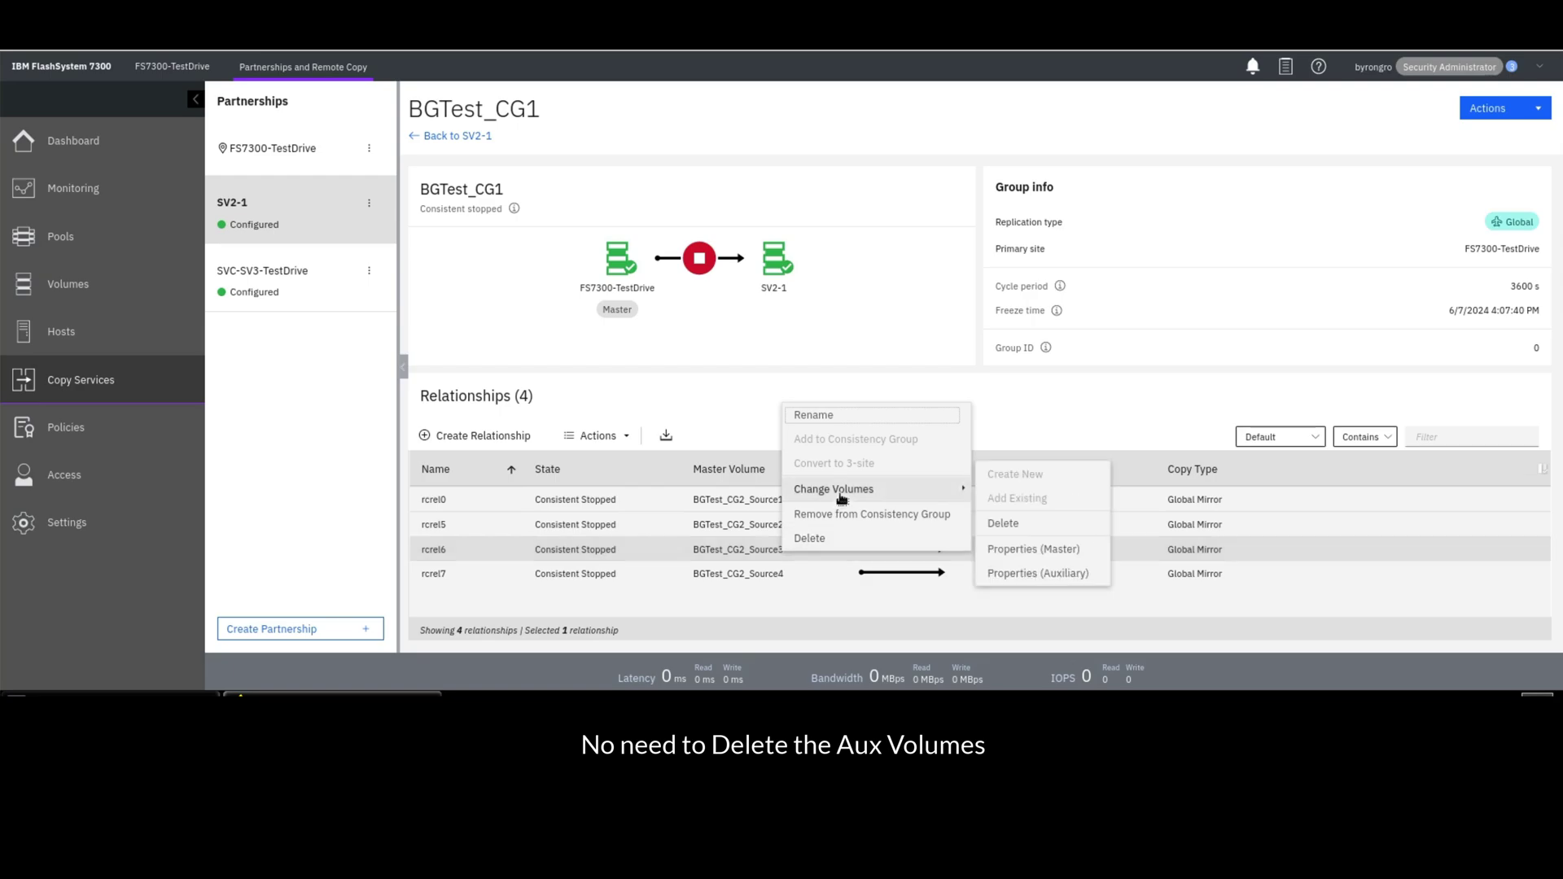
pyautogui.click(1030, 525)
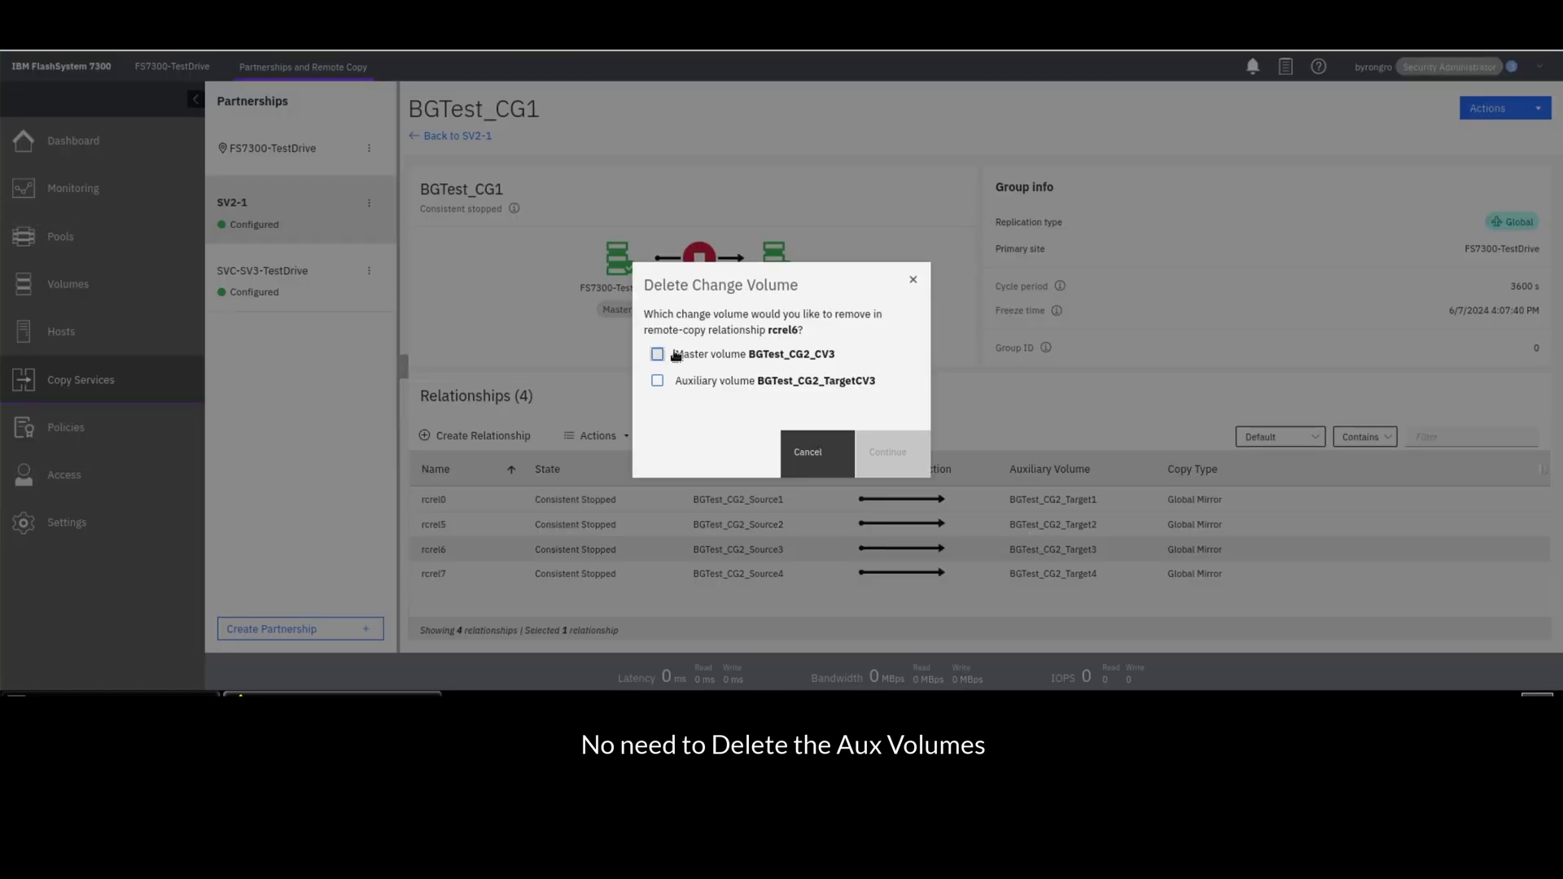
pyautogui.click(658, 355)
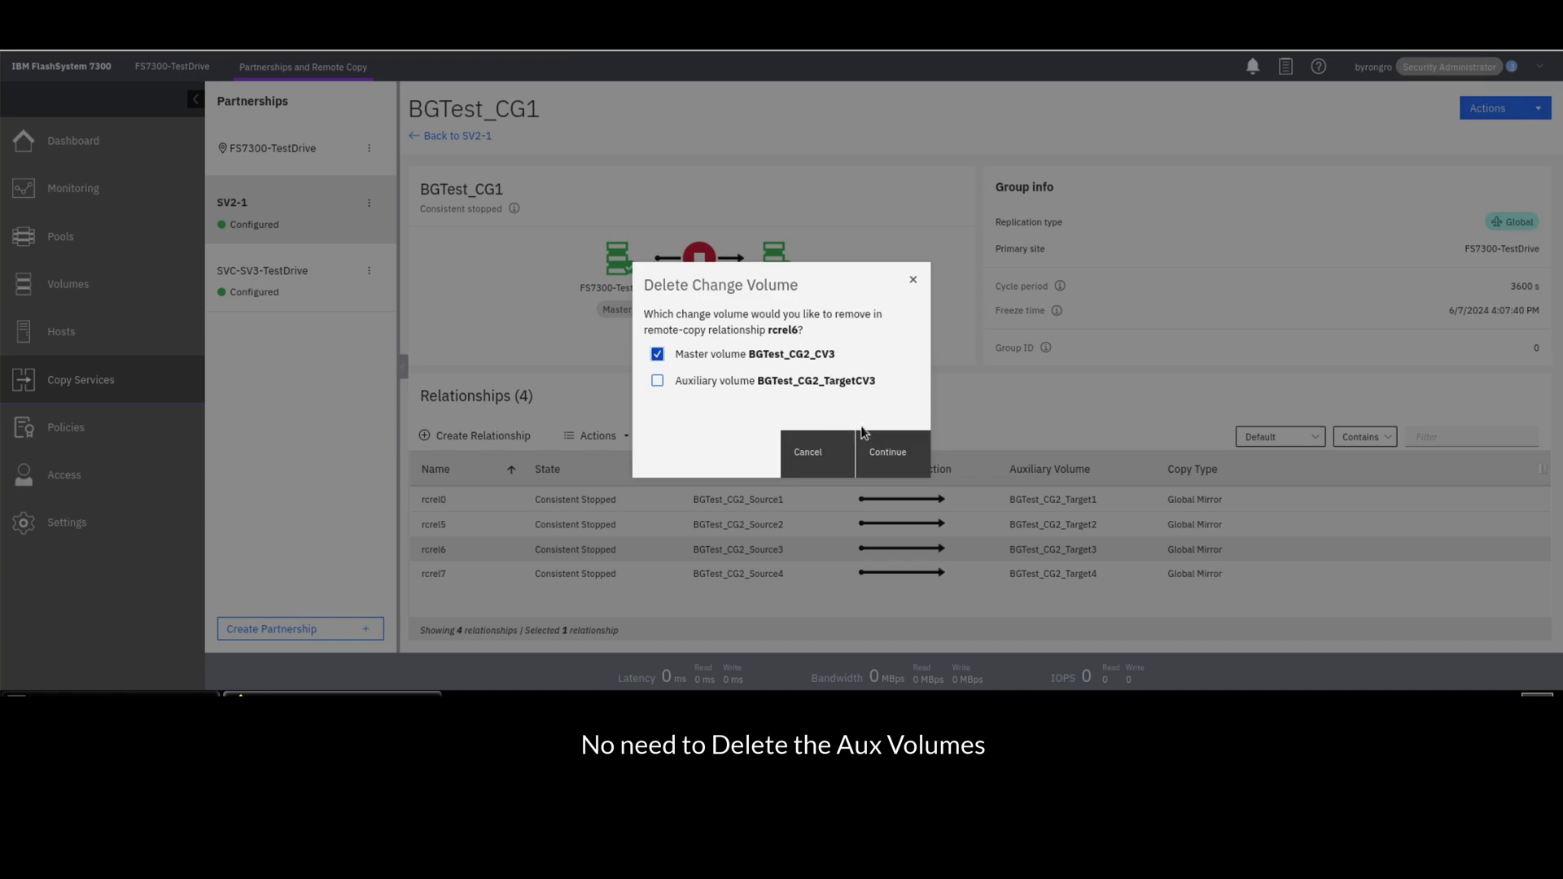
pyautogui.click(880, 452)
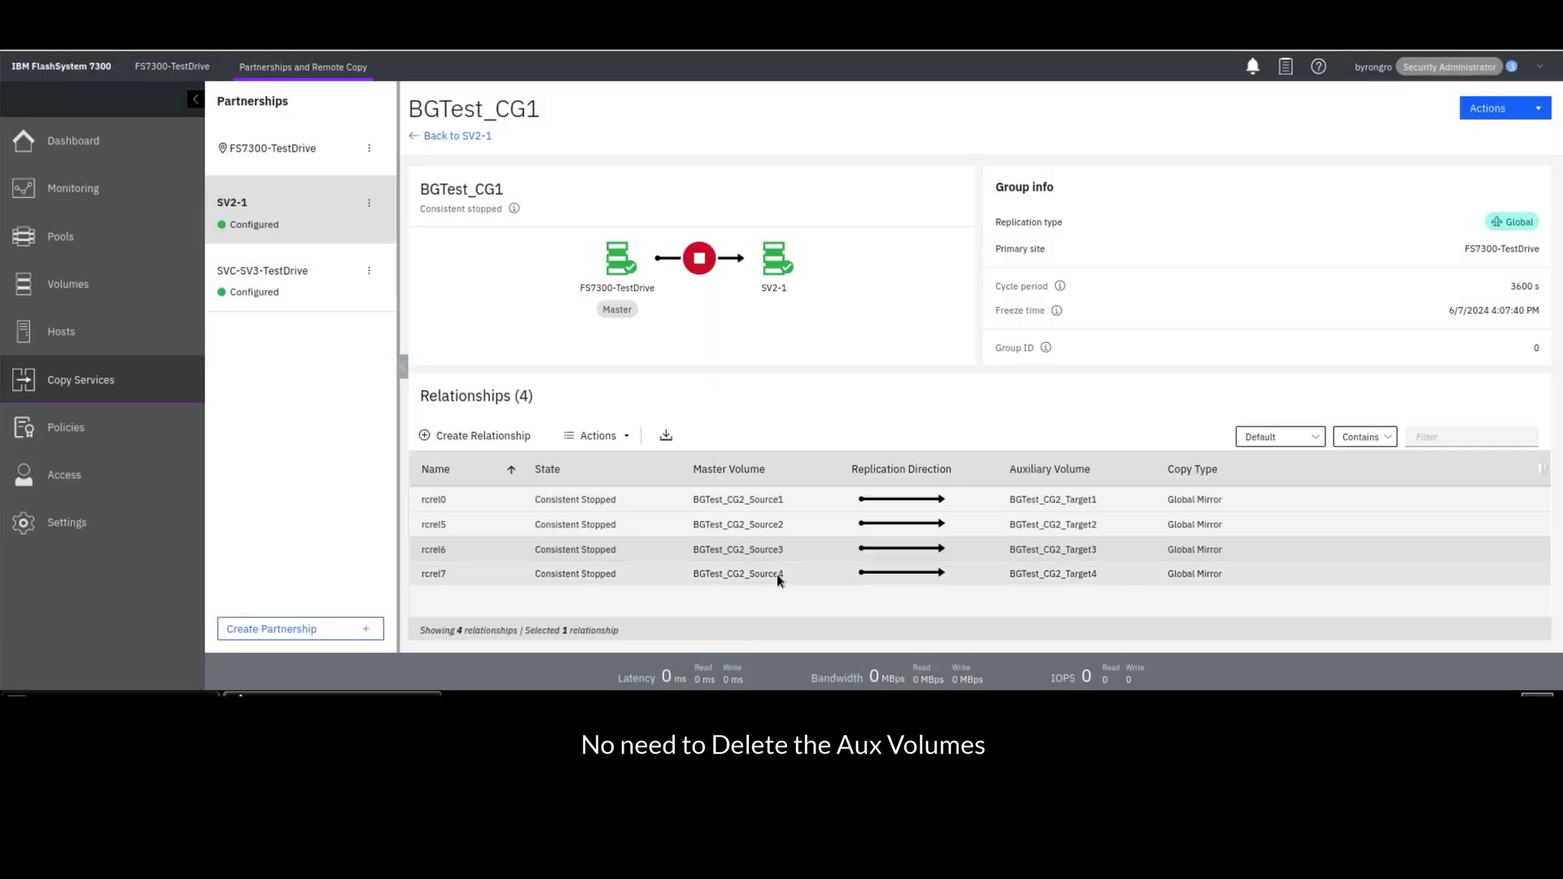
pyautogui.rightClick(777, 574)
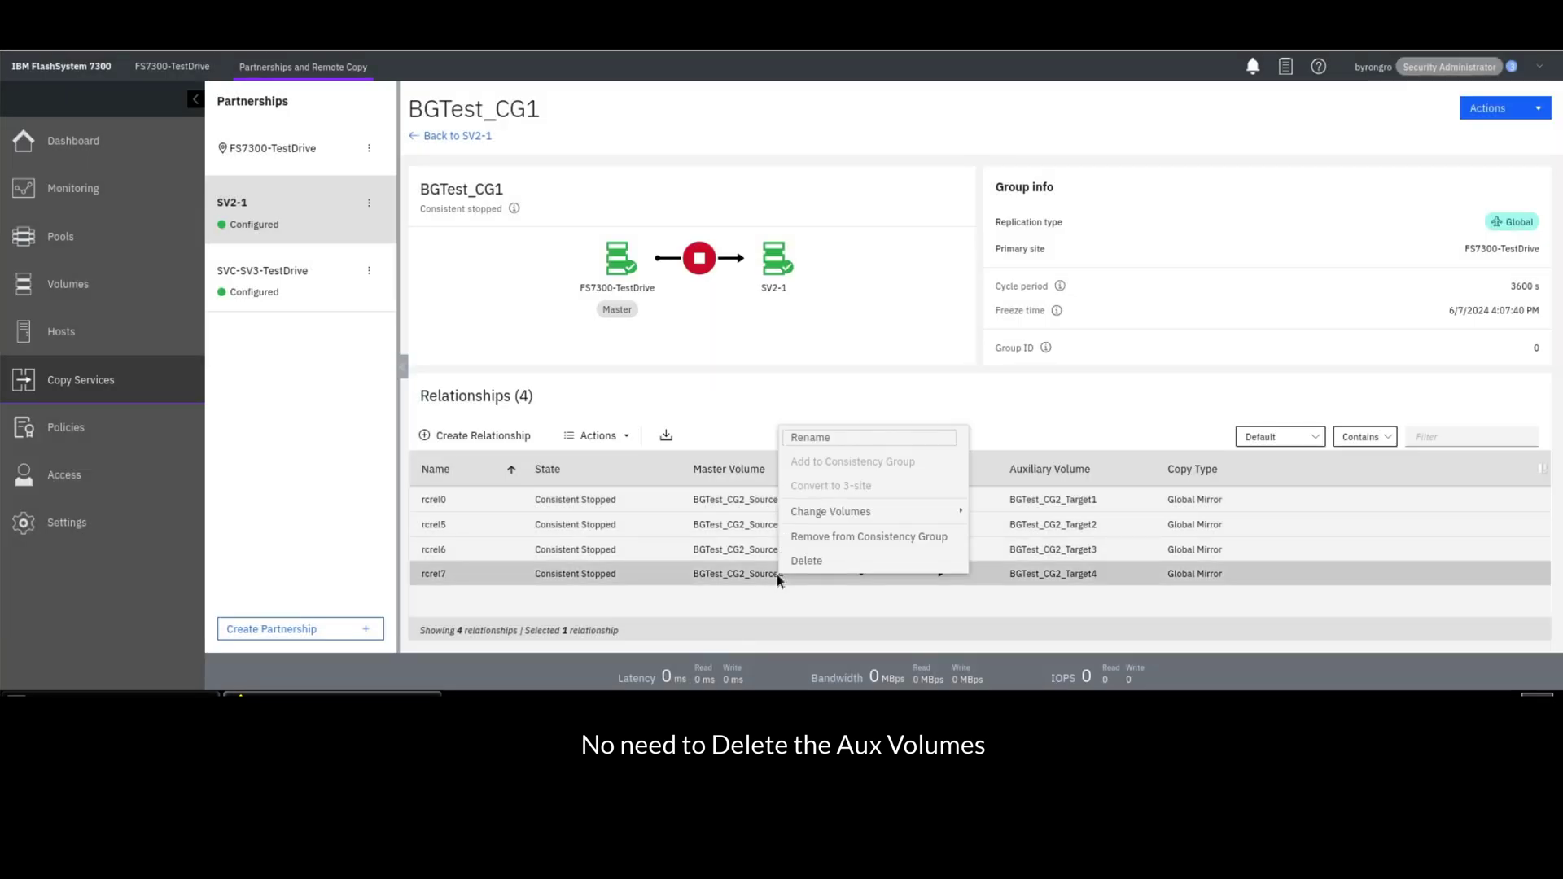
pyautogui.click(844, 519)
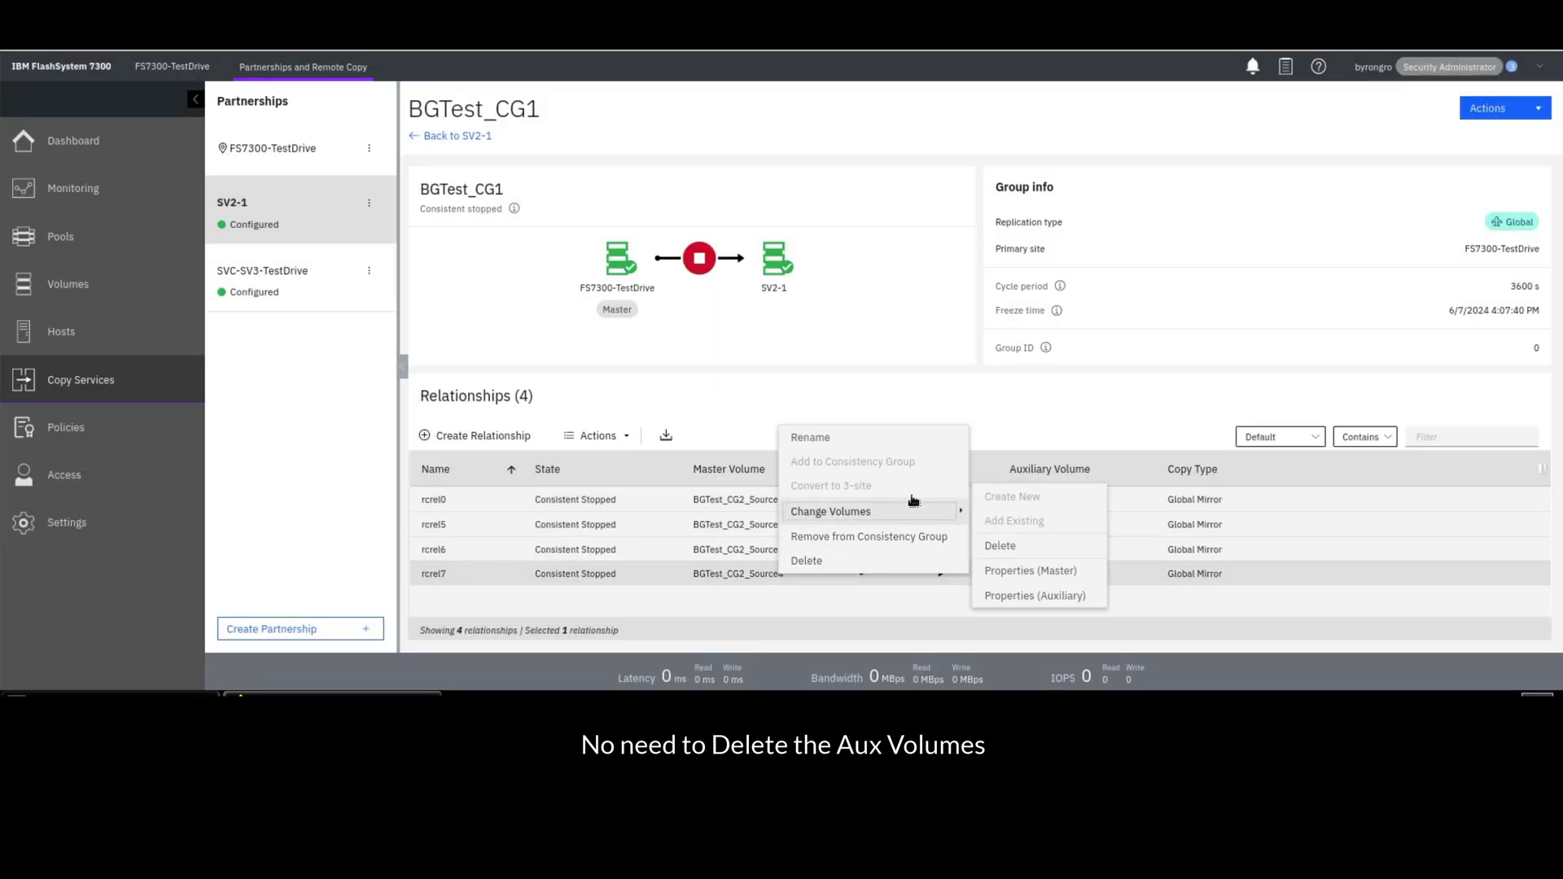
pyautogui.click(988, 550)
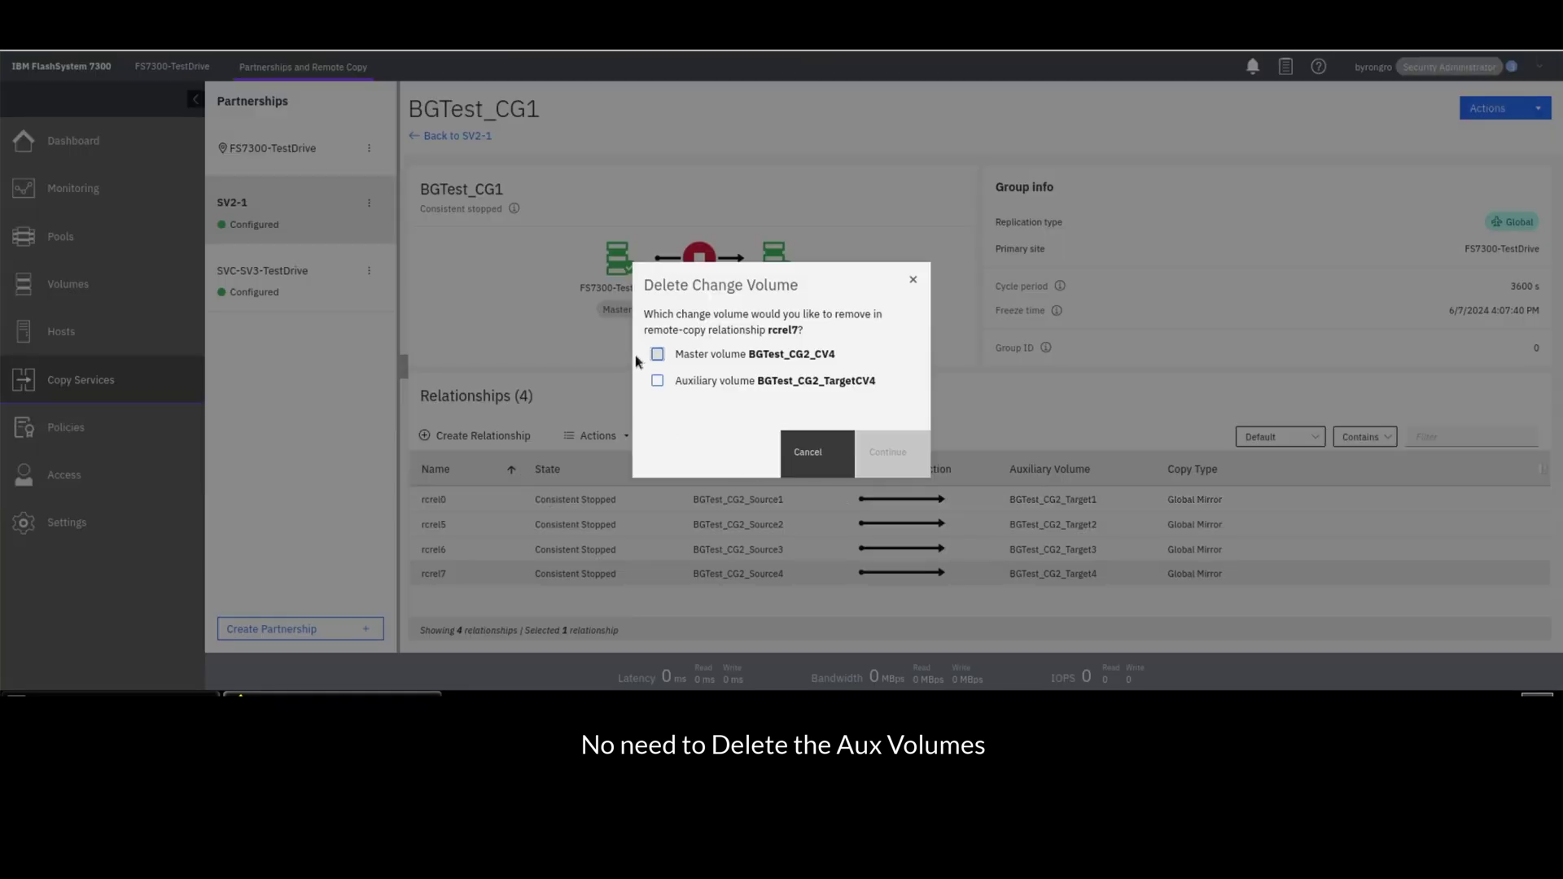
pyautogui.click(658, 355)
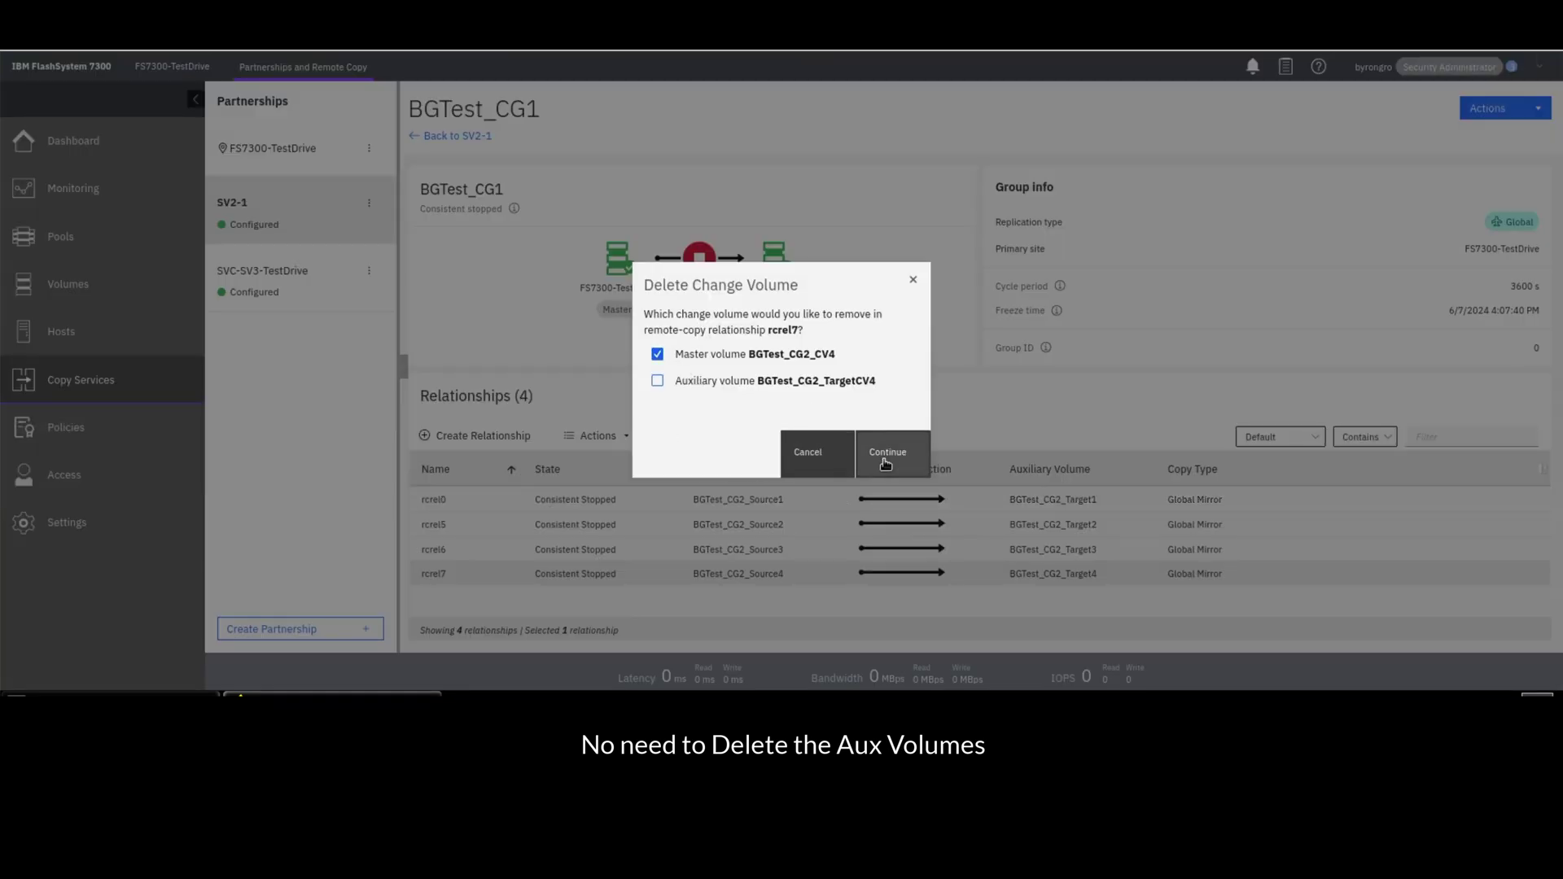
pyautogui.click(886, 460)
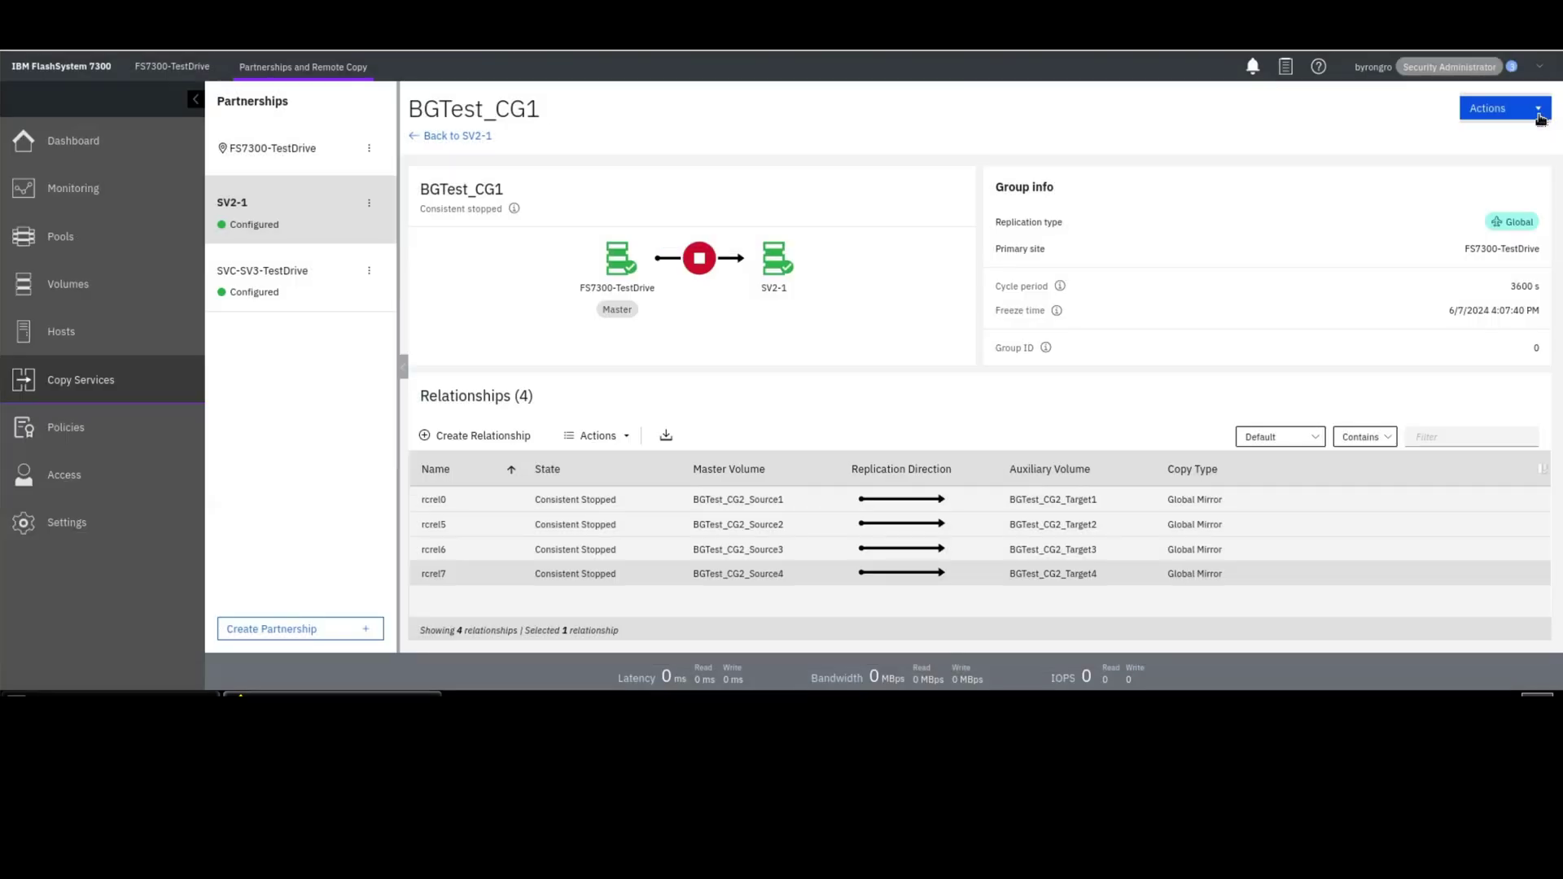
# Edit BGTest_CG1's type, changing its cycling mode from Multiple to None.
pyautogui.click(1538, 114)
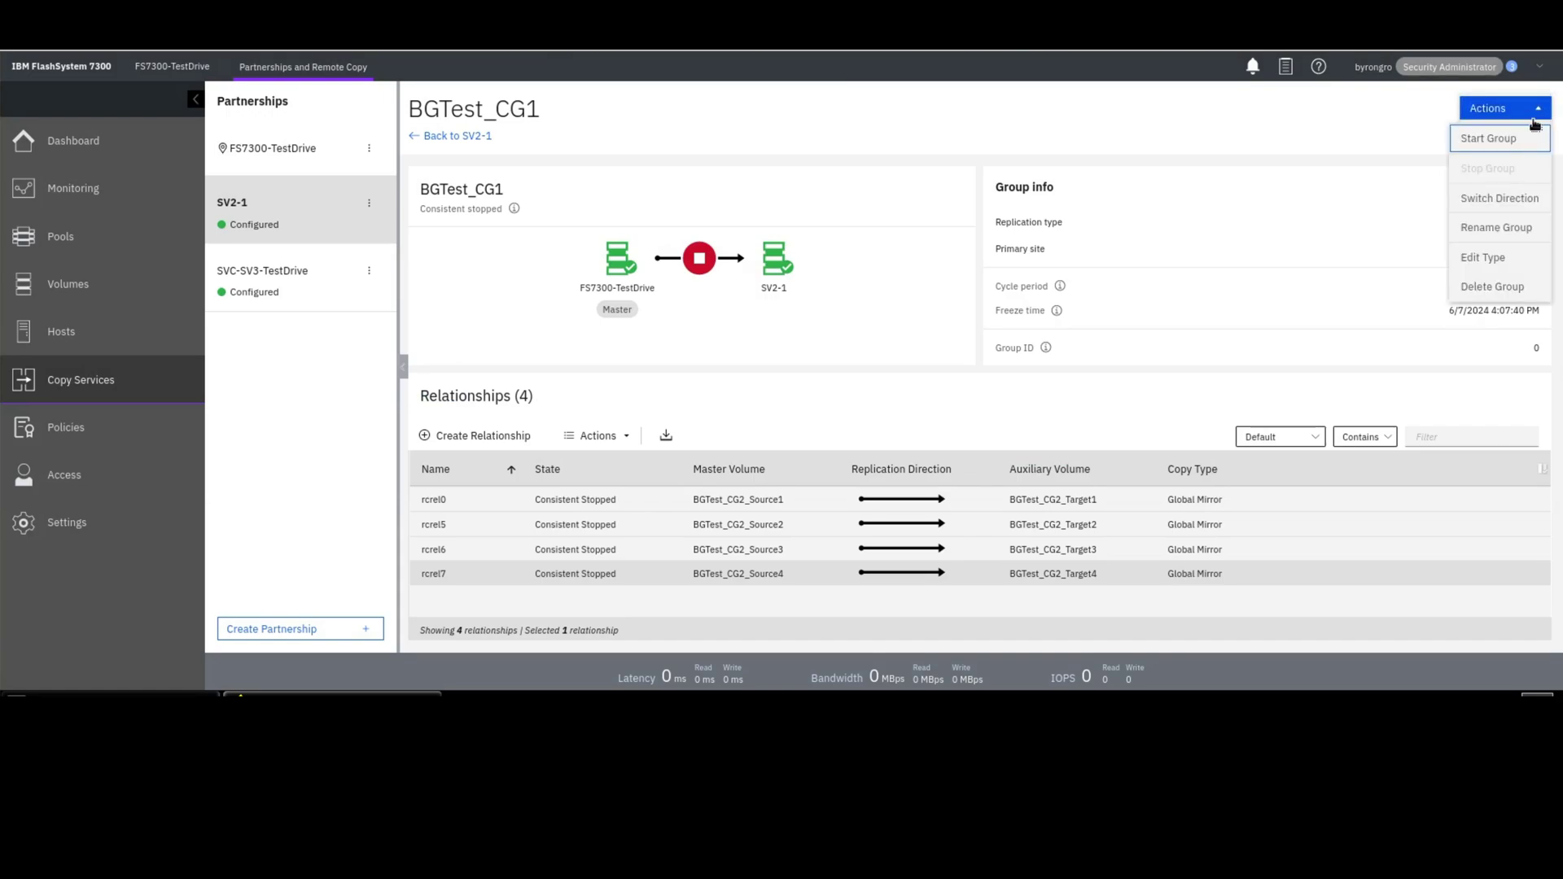
pyautogui.click(1504, 265)
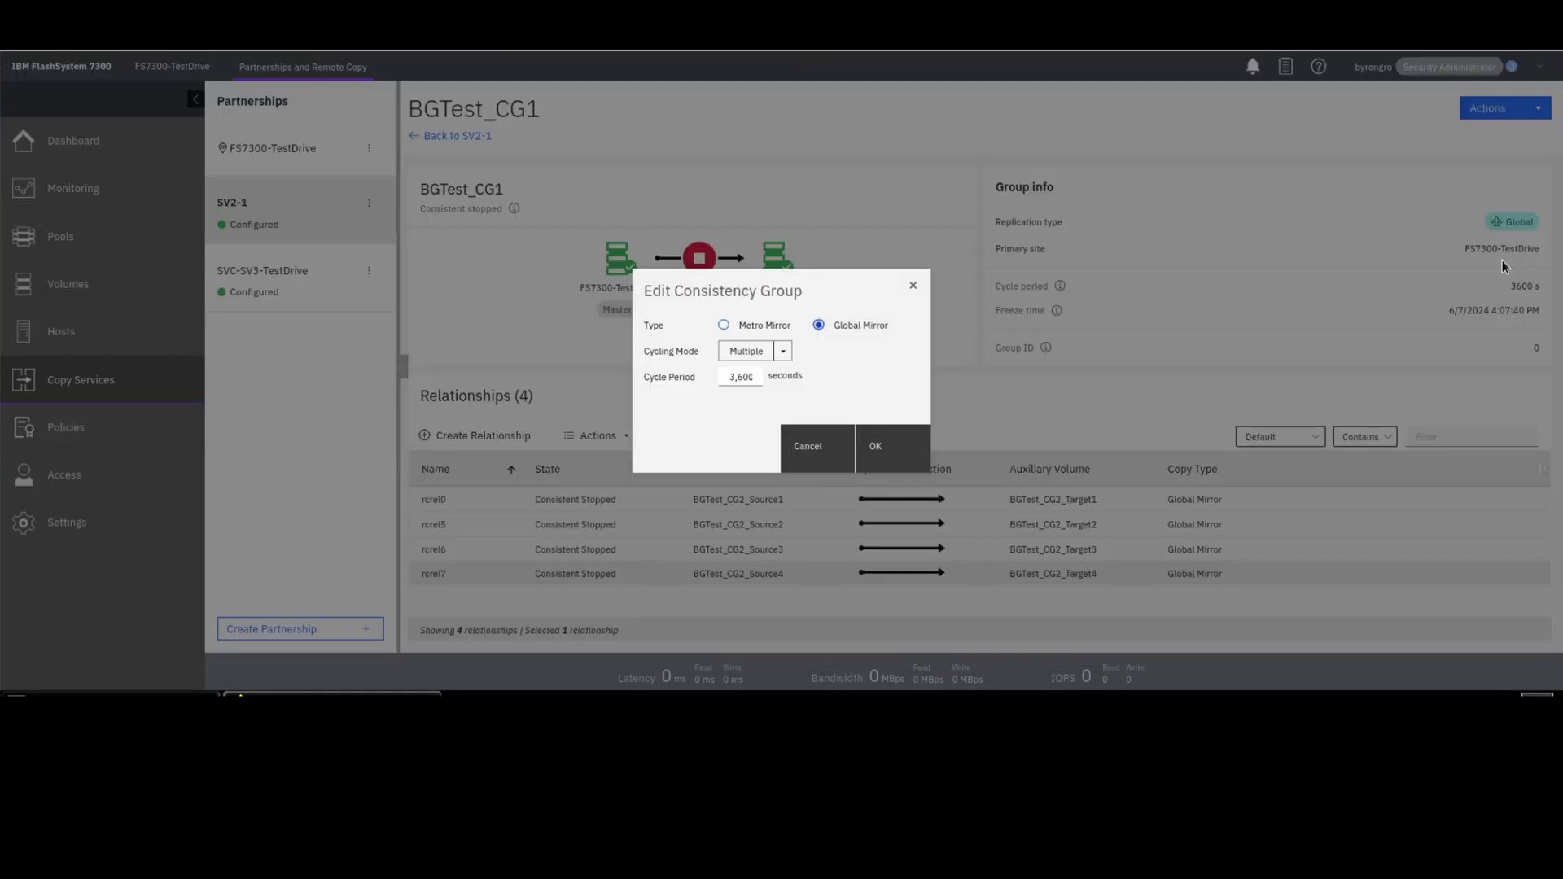
pyautogui.click(783, 351)
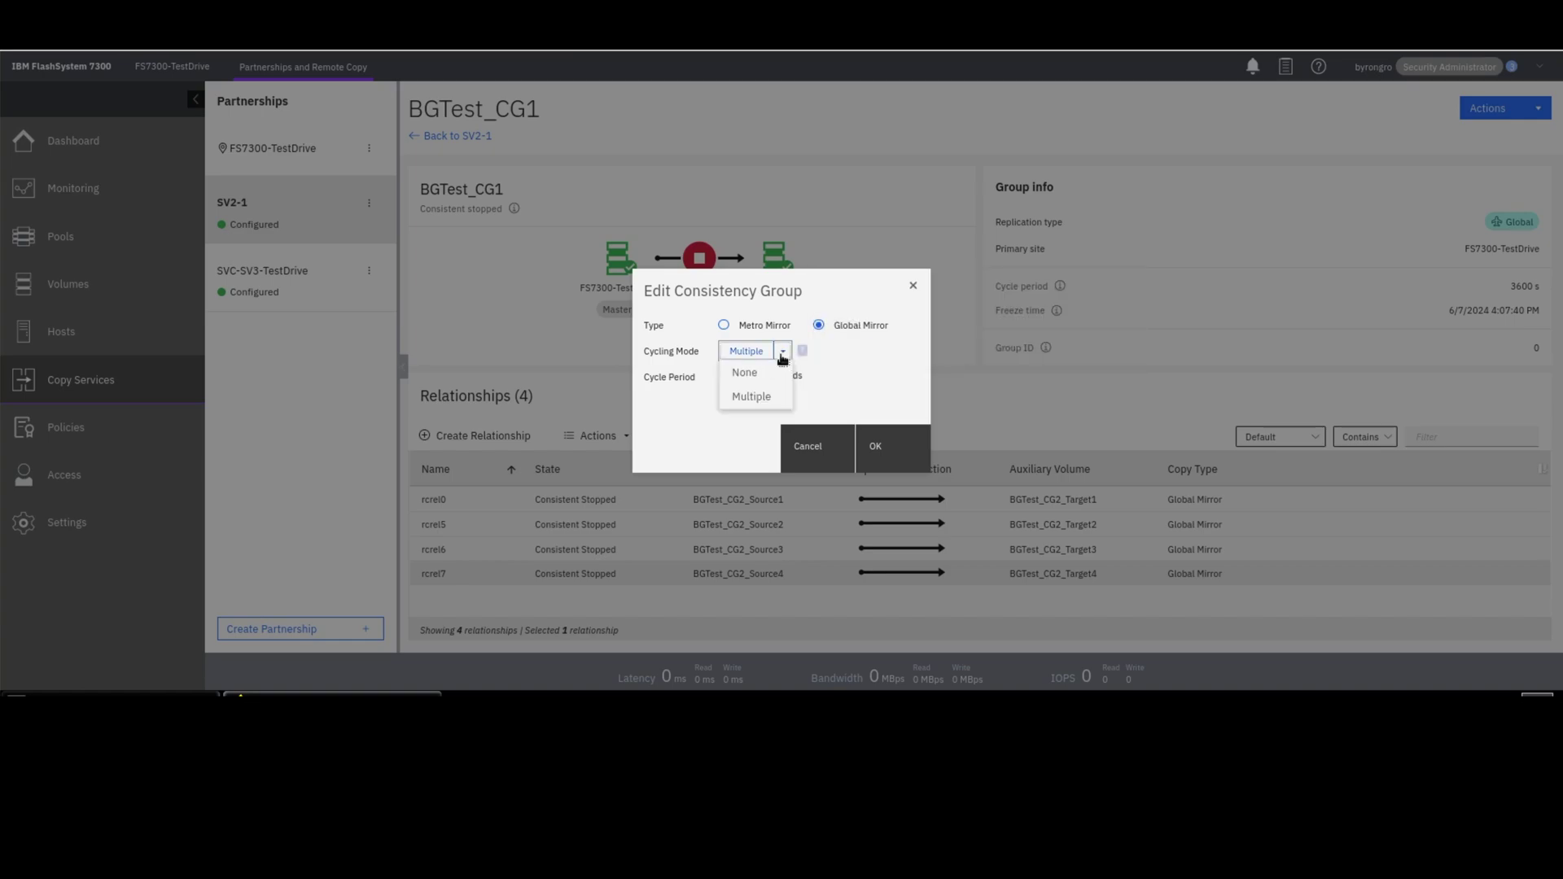
pyautogui.click(743, 372)
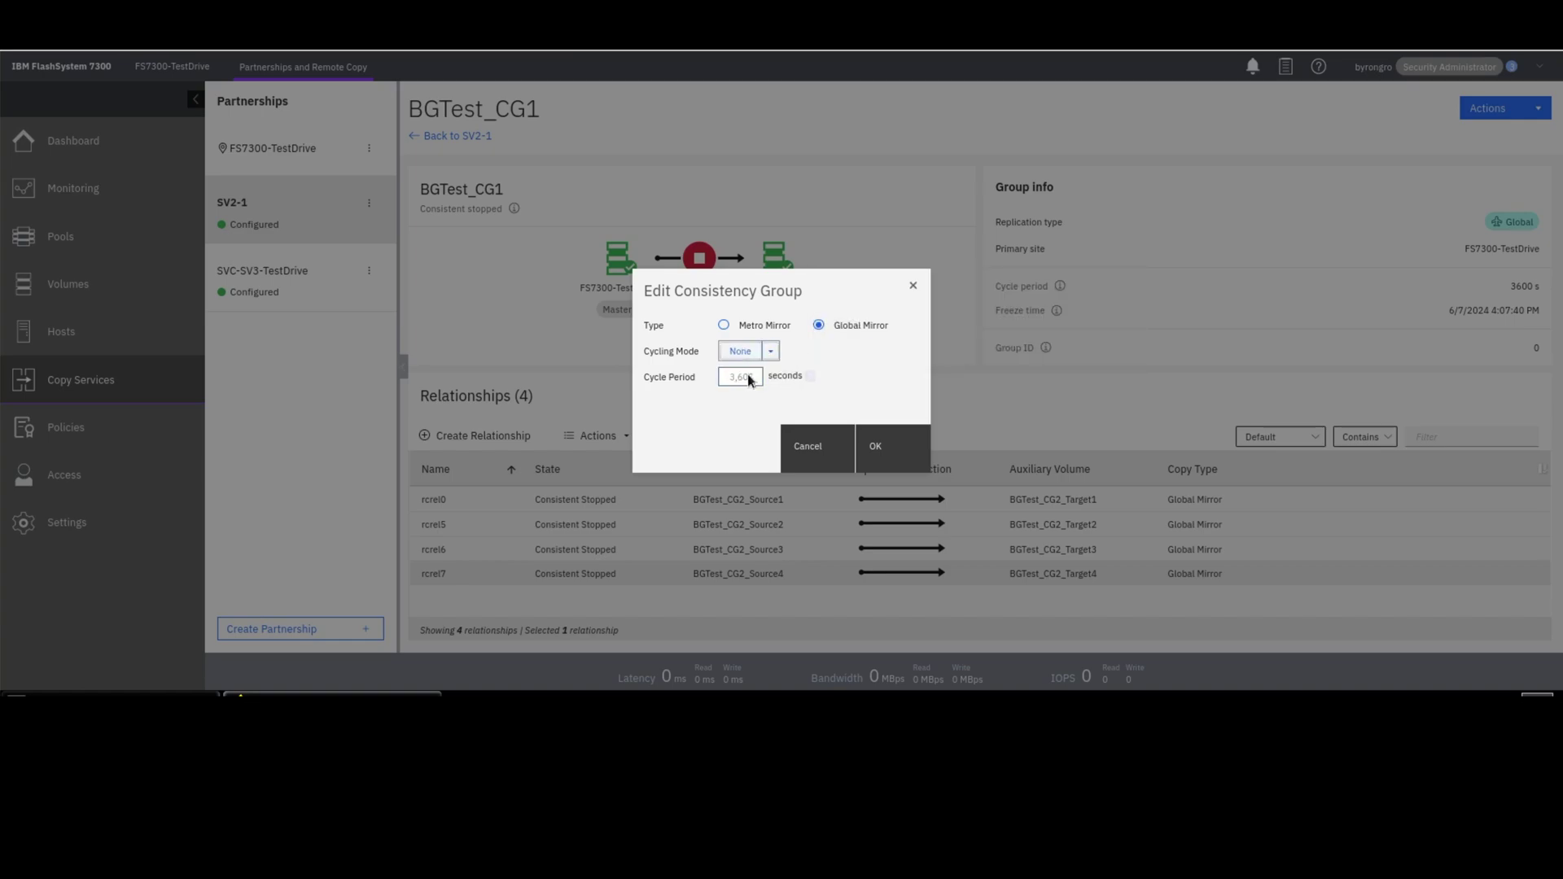
pyautogui.click(888, 464)
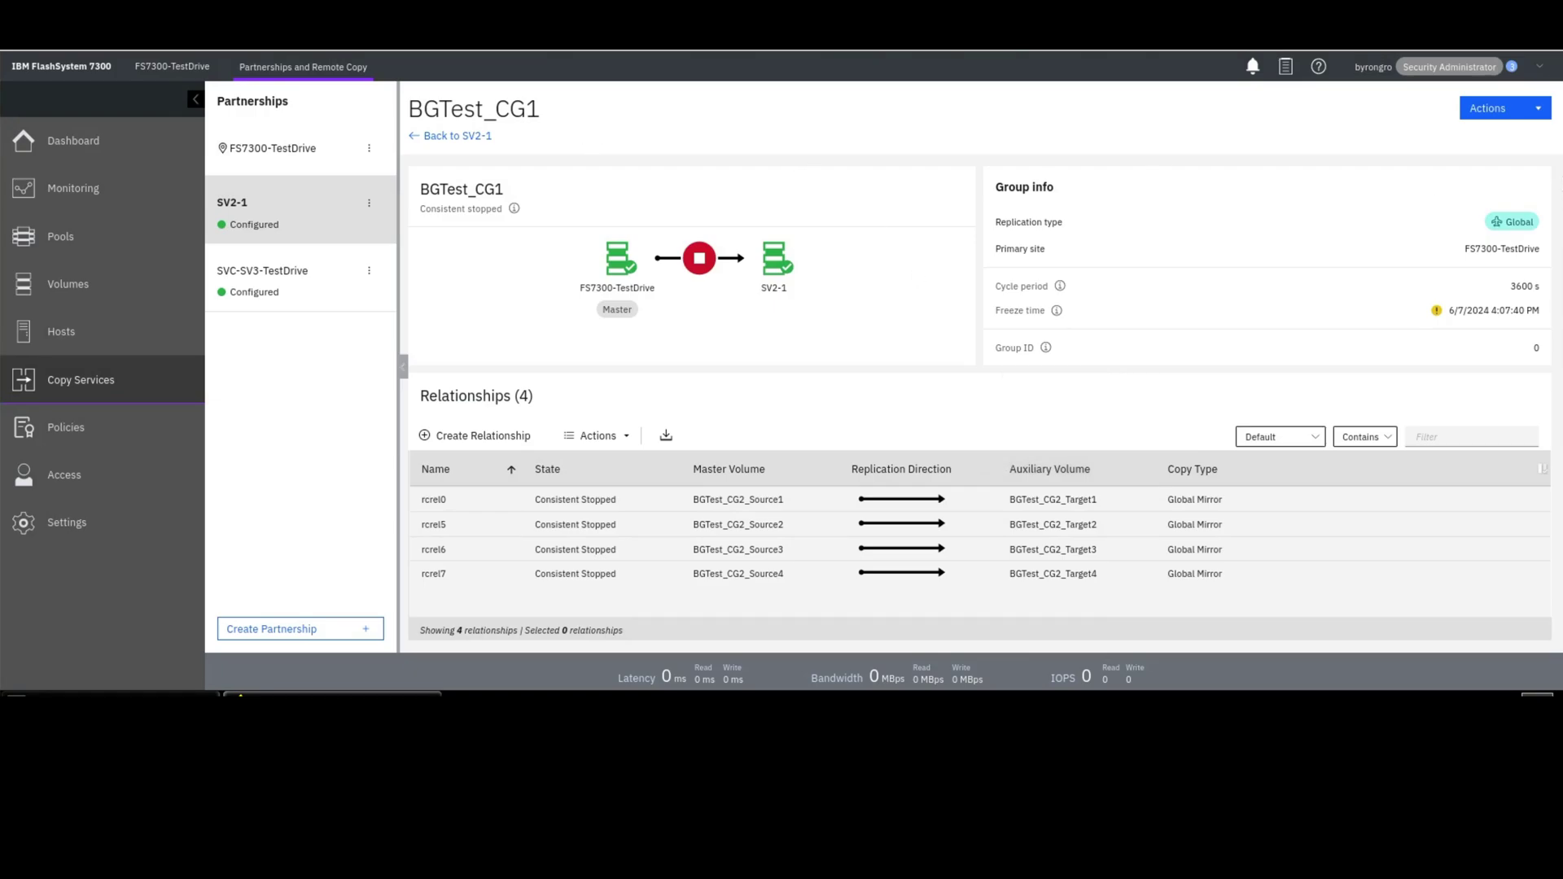
# Start the BGTest_CG1 consistency group so its four relationships resume copying.
pyautogui.click(1504, 110)
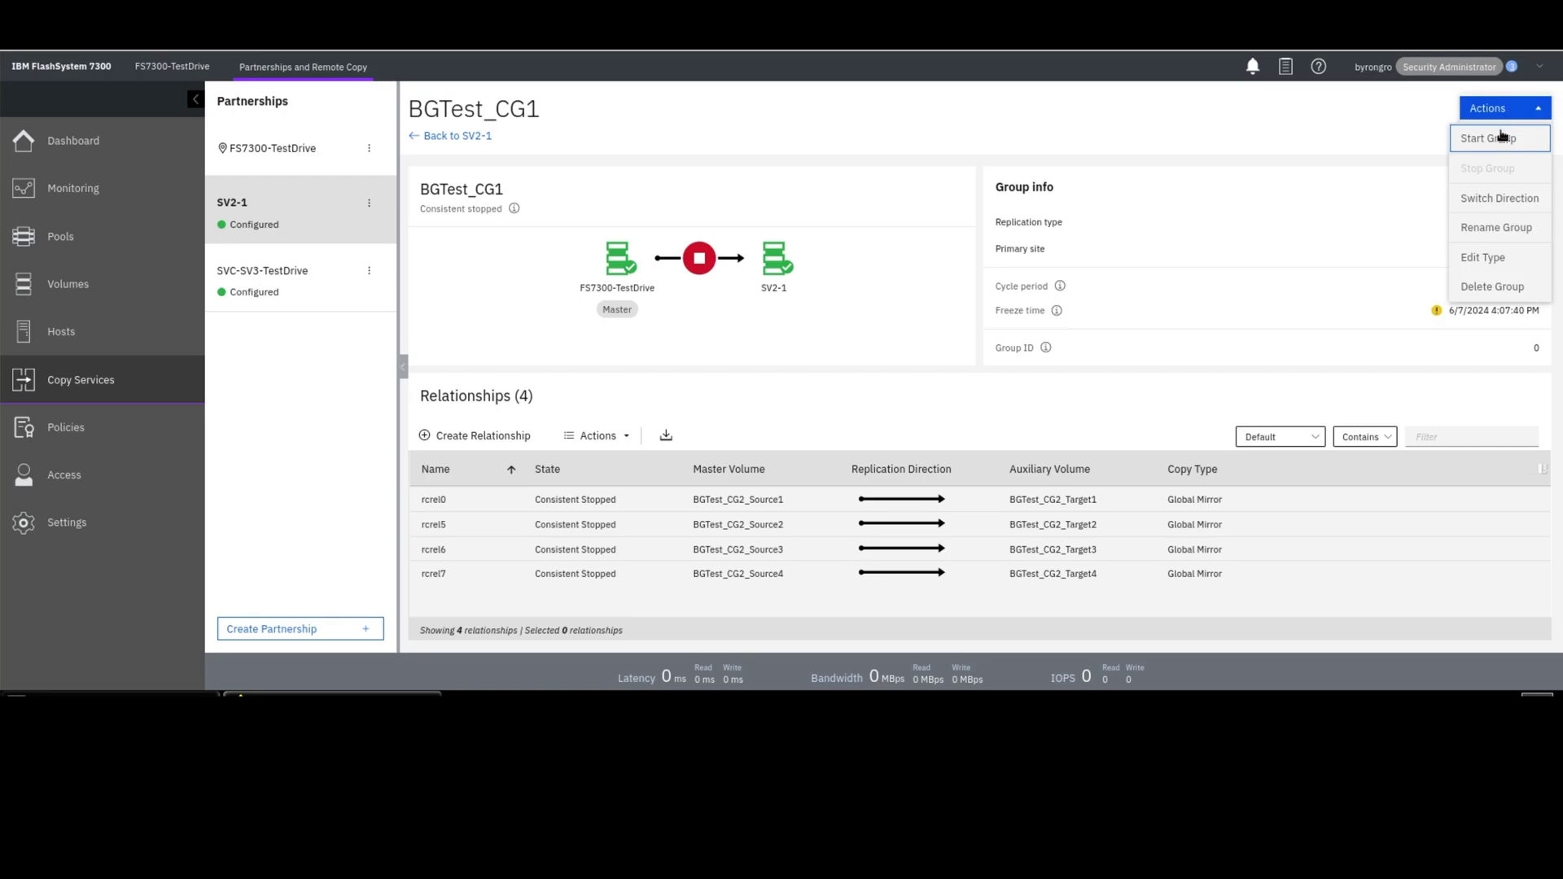
pyautogui.click(1491, 140)
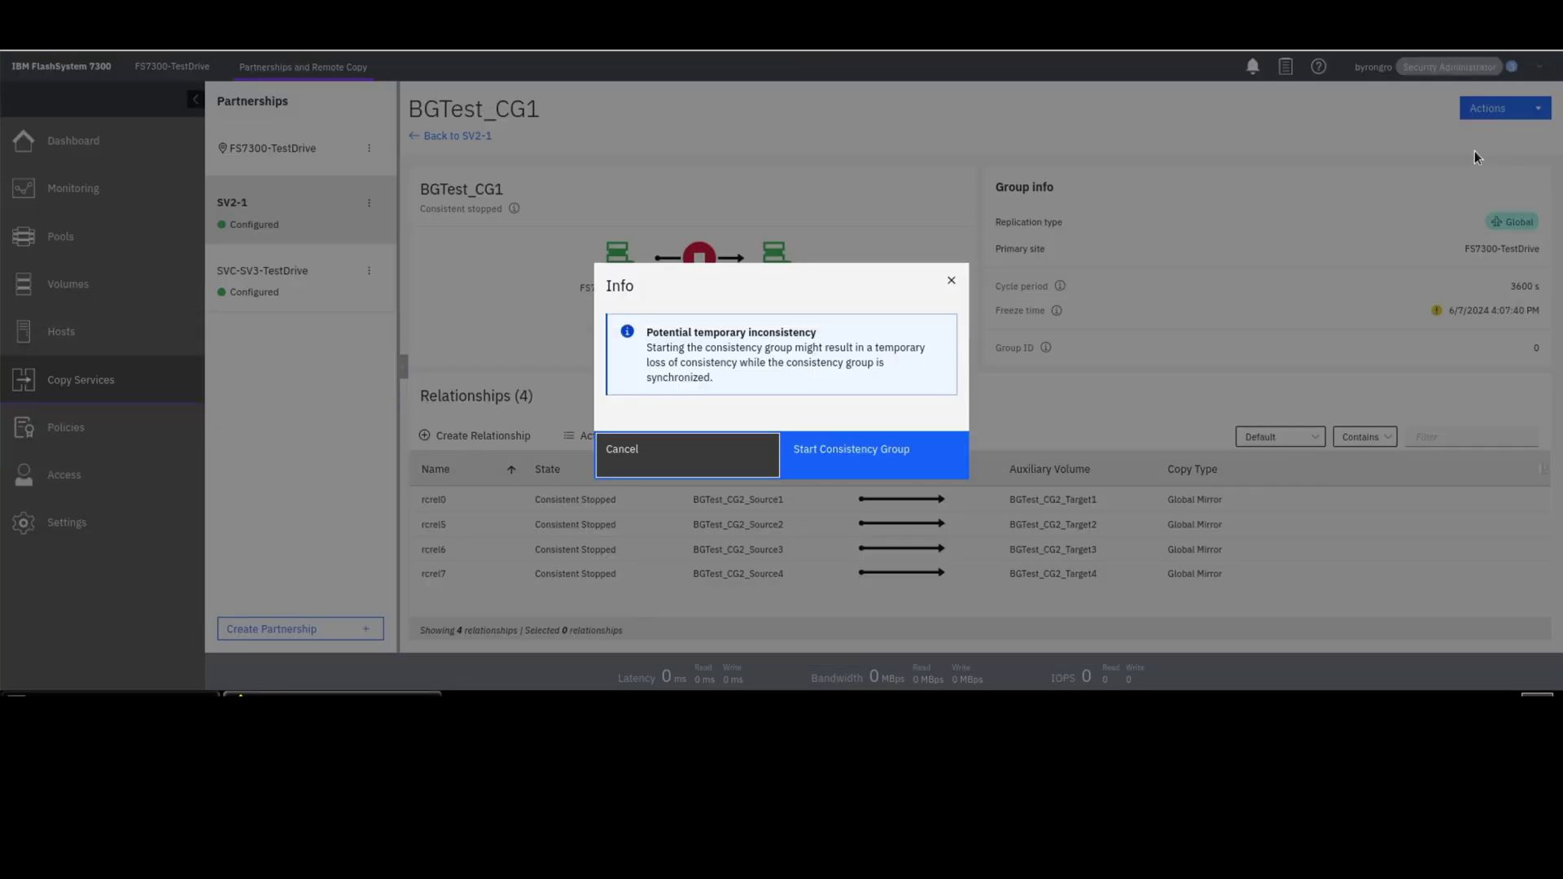
pyautogui.click(867, 452)
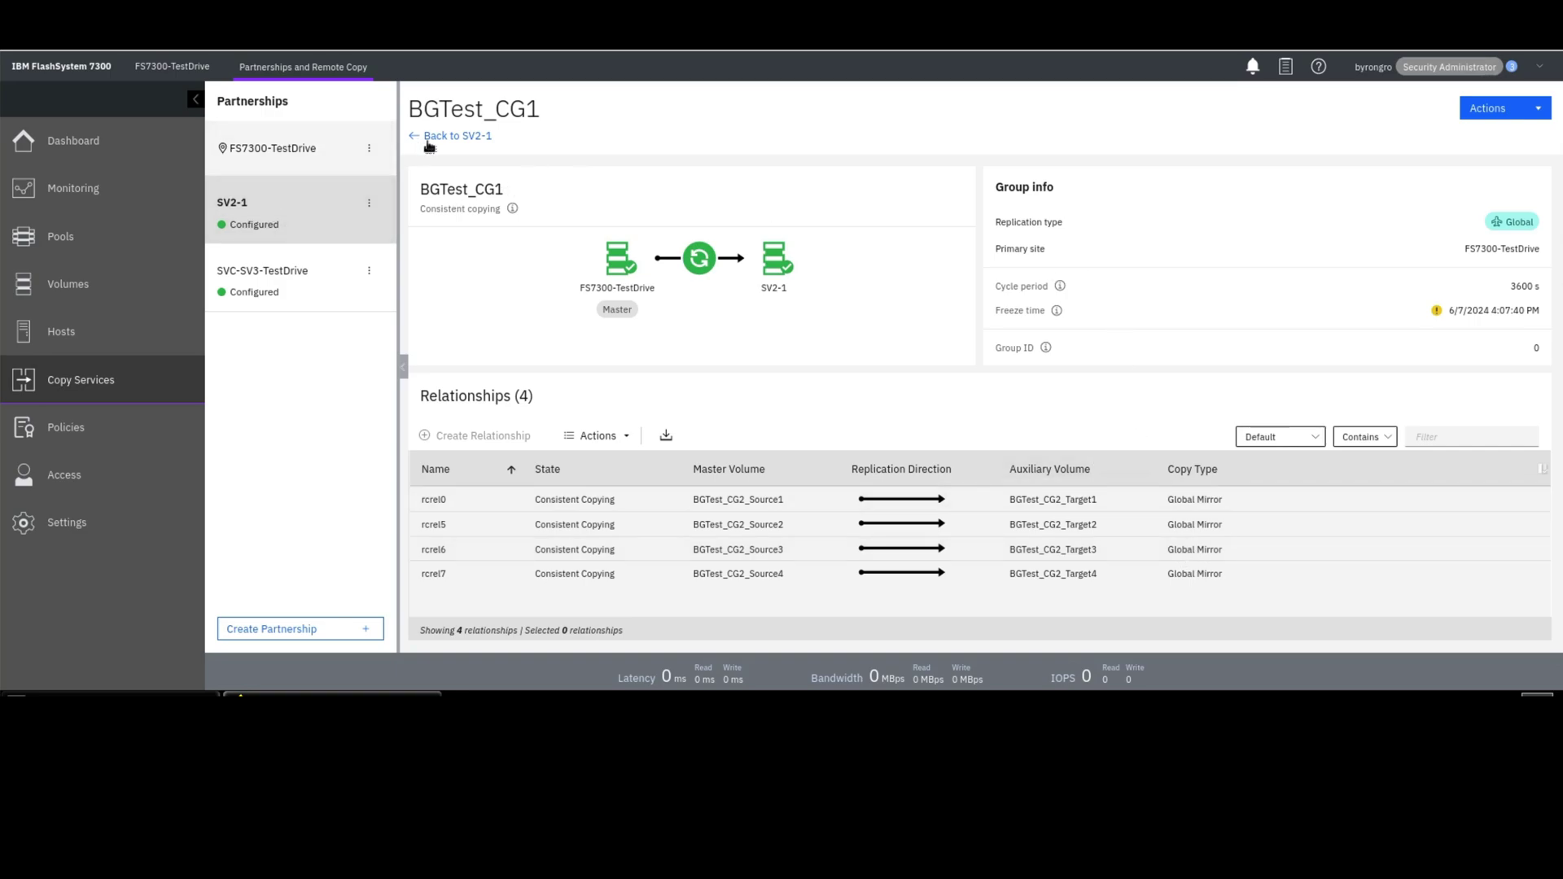
# Reopen BGTest_CG1 to confirm Consistent Synchronized, then return to the SV2-1 page.
pyautogui.click(460, 136)
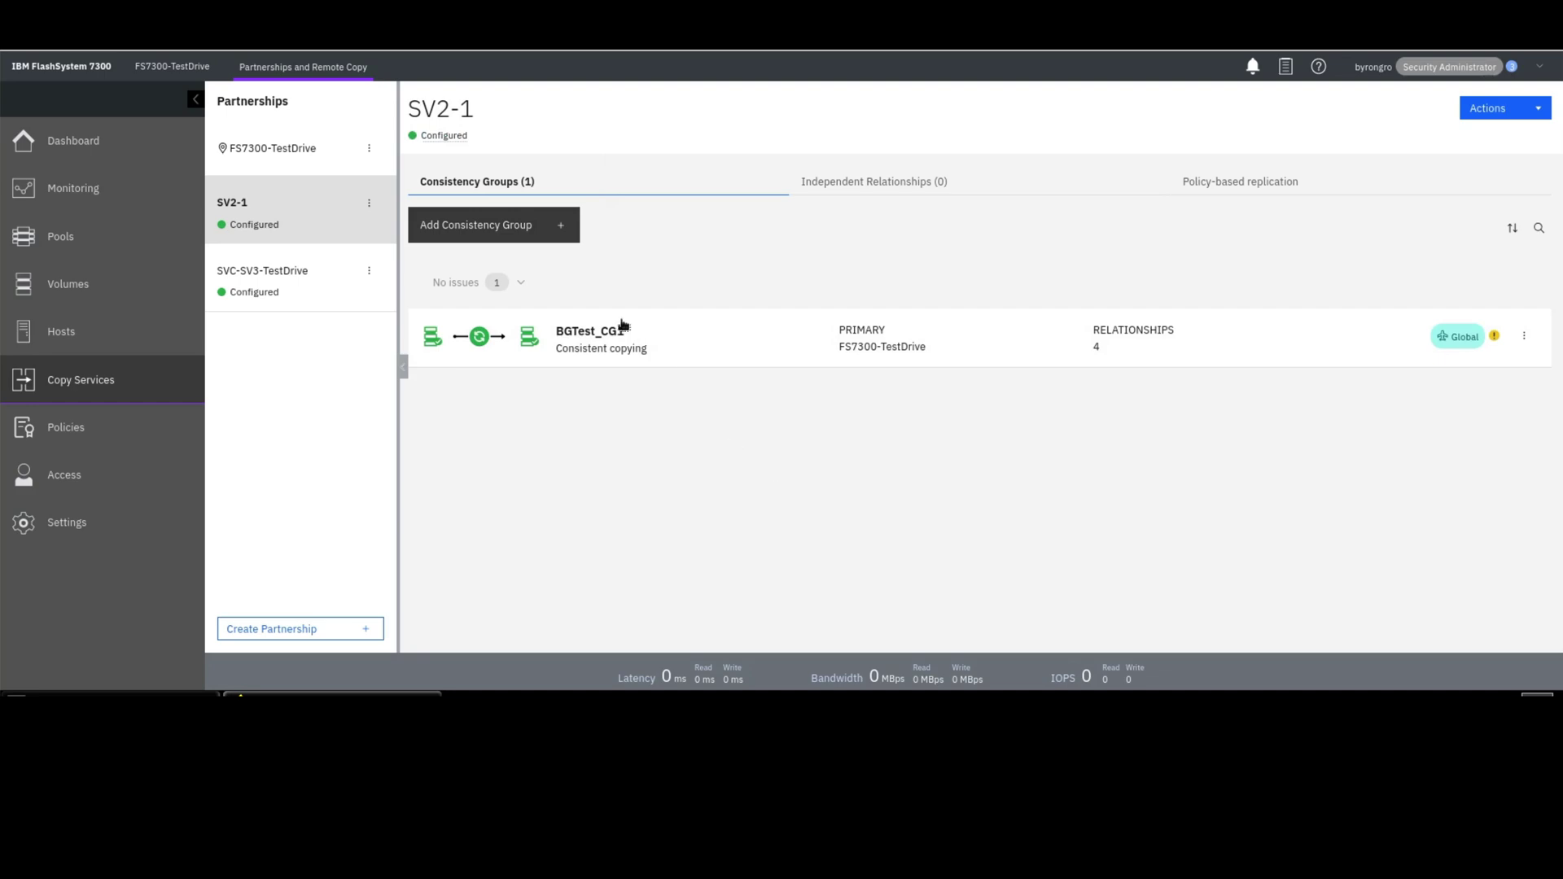
pyautogui.click(694, 355)
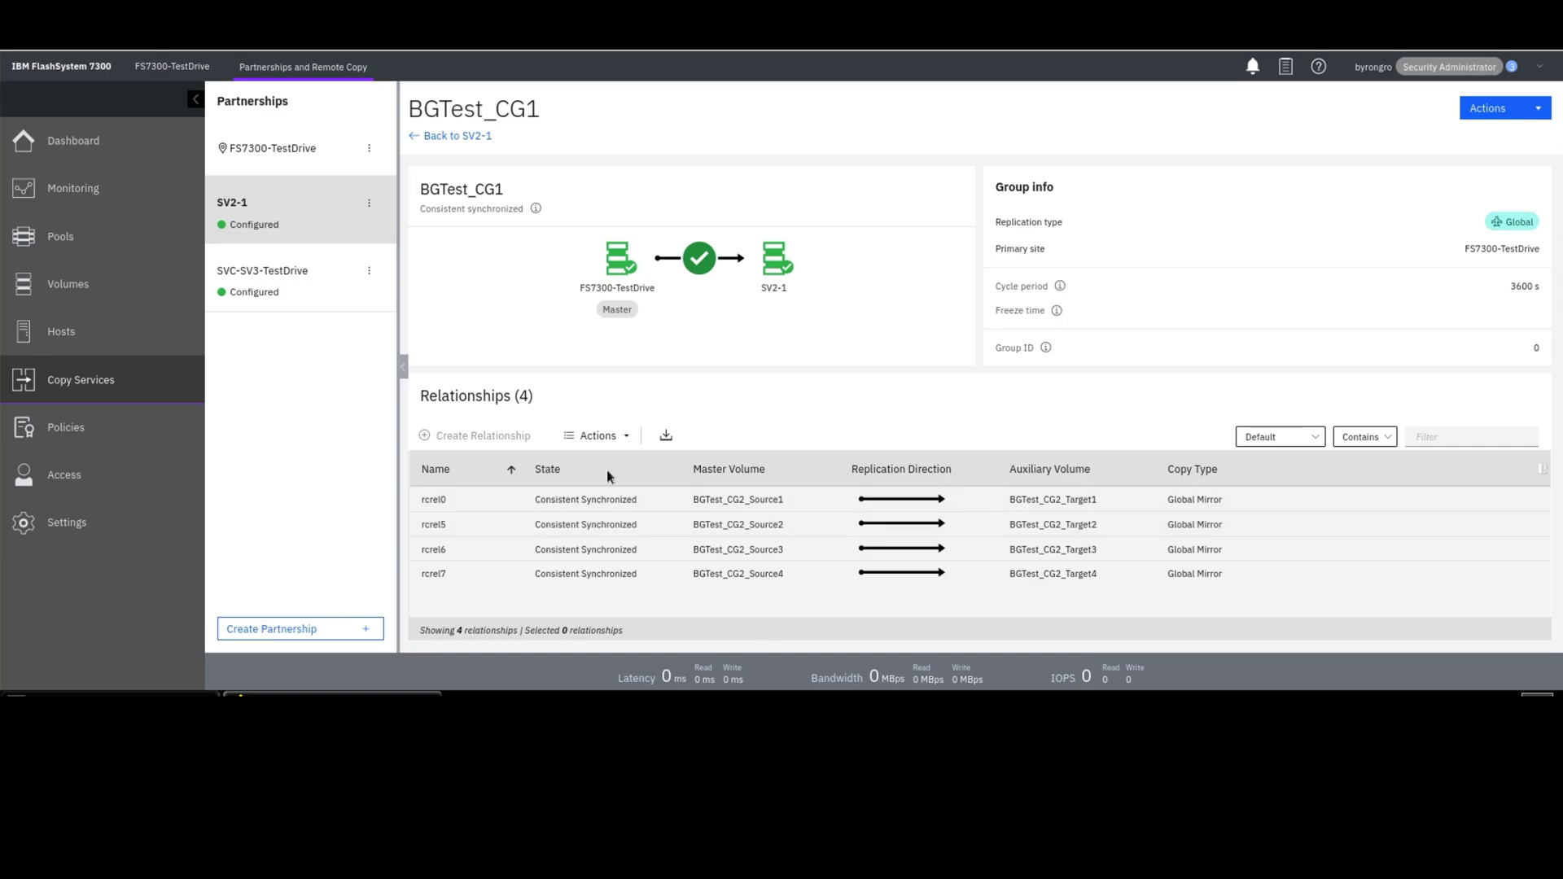
pyautogui.click(465, 136)
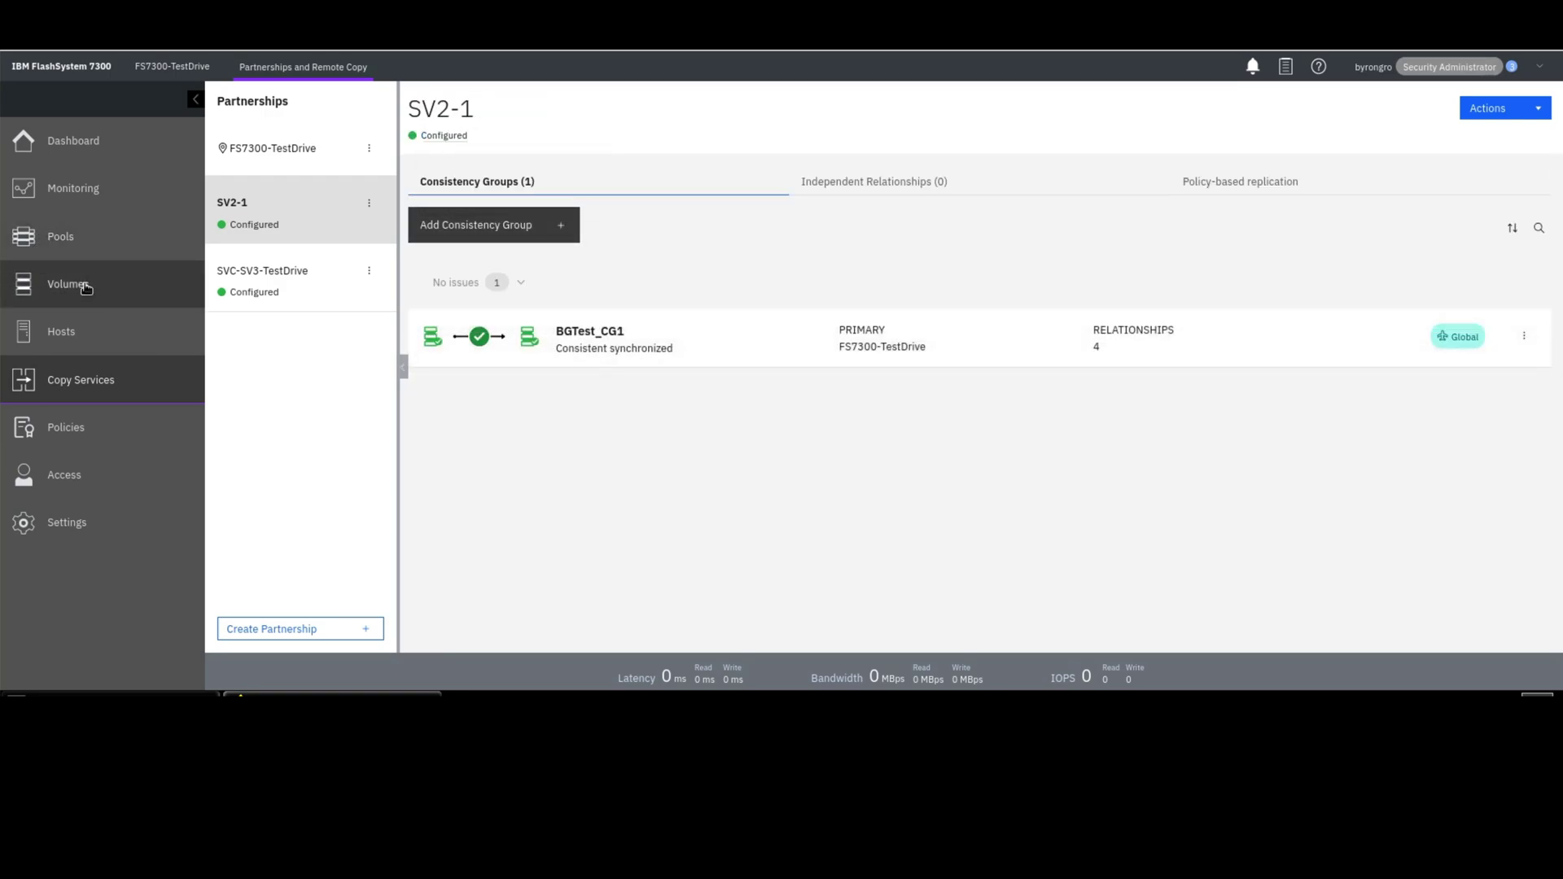
# Create volume group BG_CG2 from existing volumes BGTest_CG2_Source1 through Source4.
pyautogui.moveTo(114, 288)
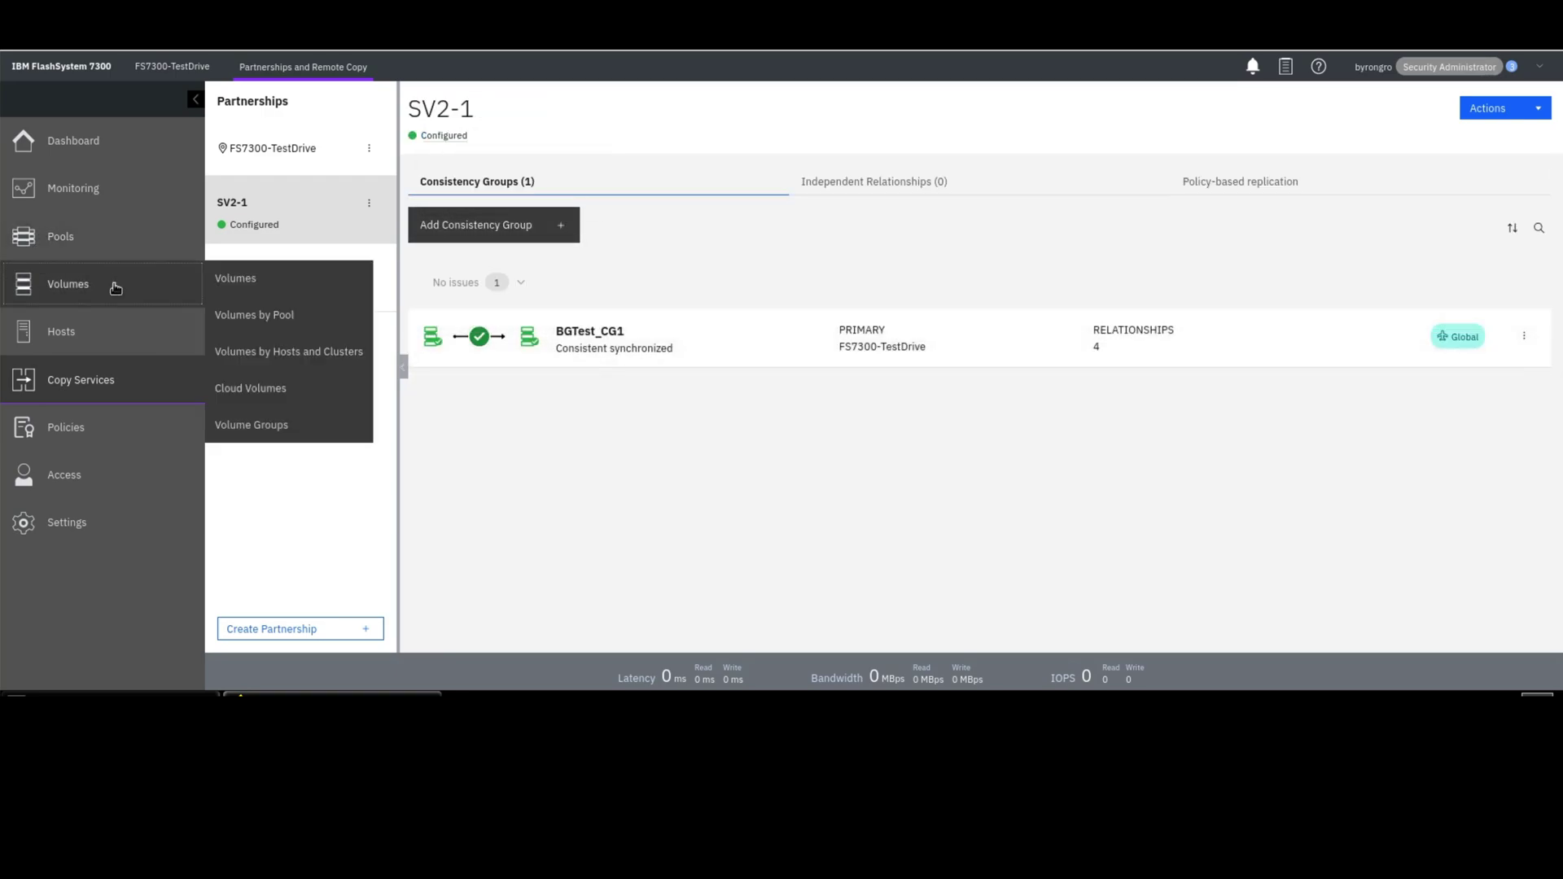
pyautogui.click(273, 429)
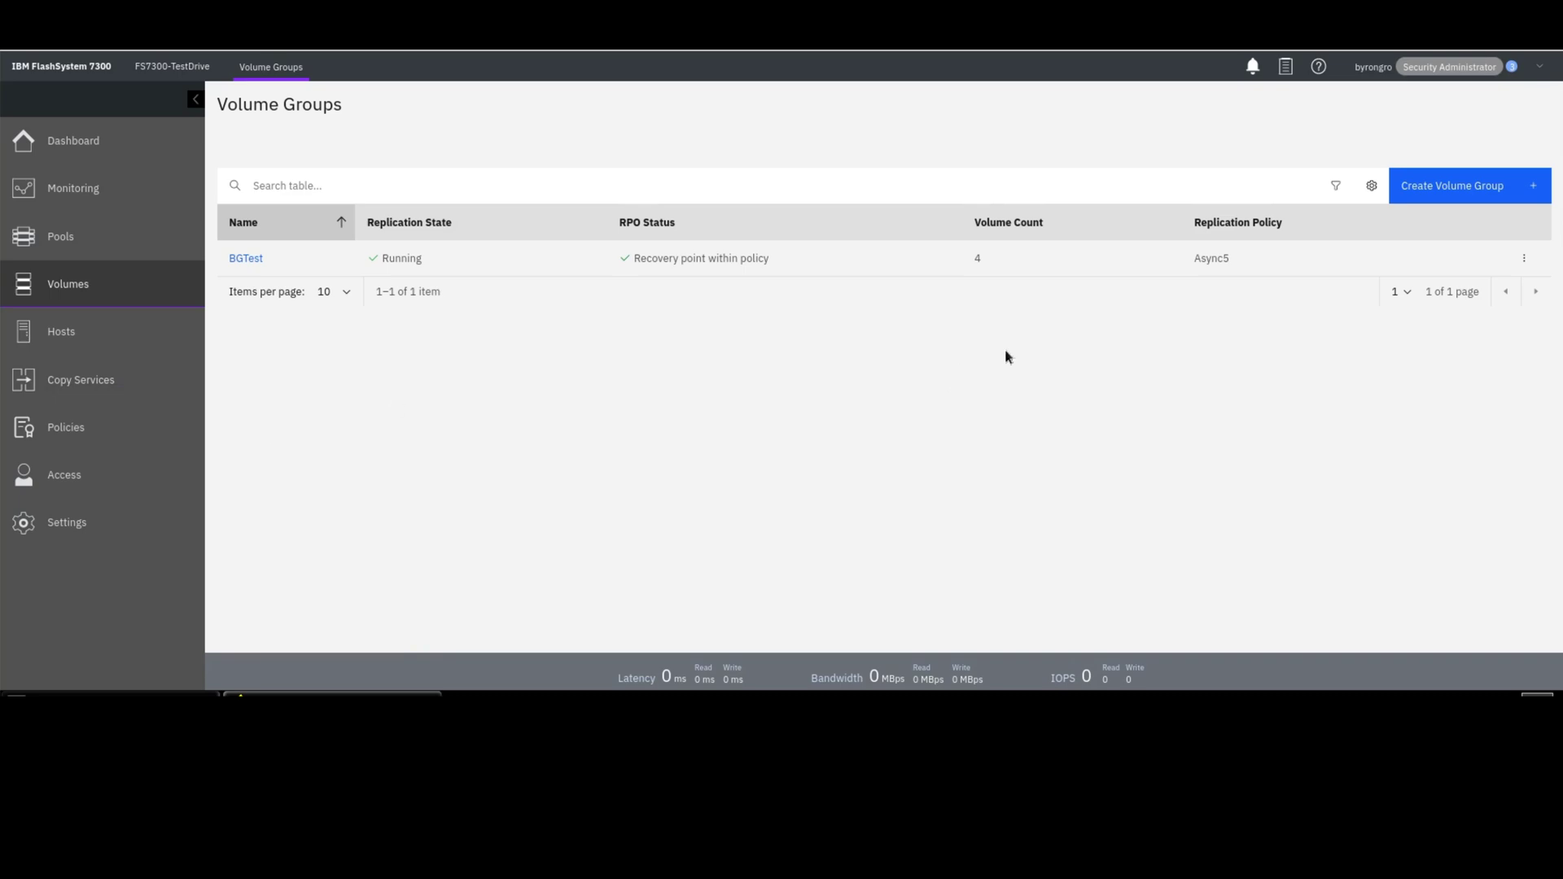
pyautogui.click(1431, 187)
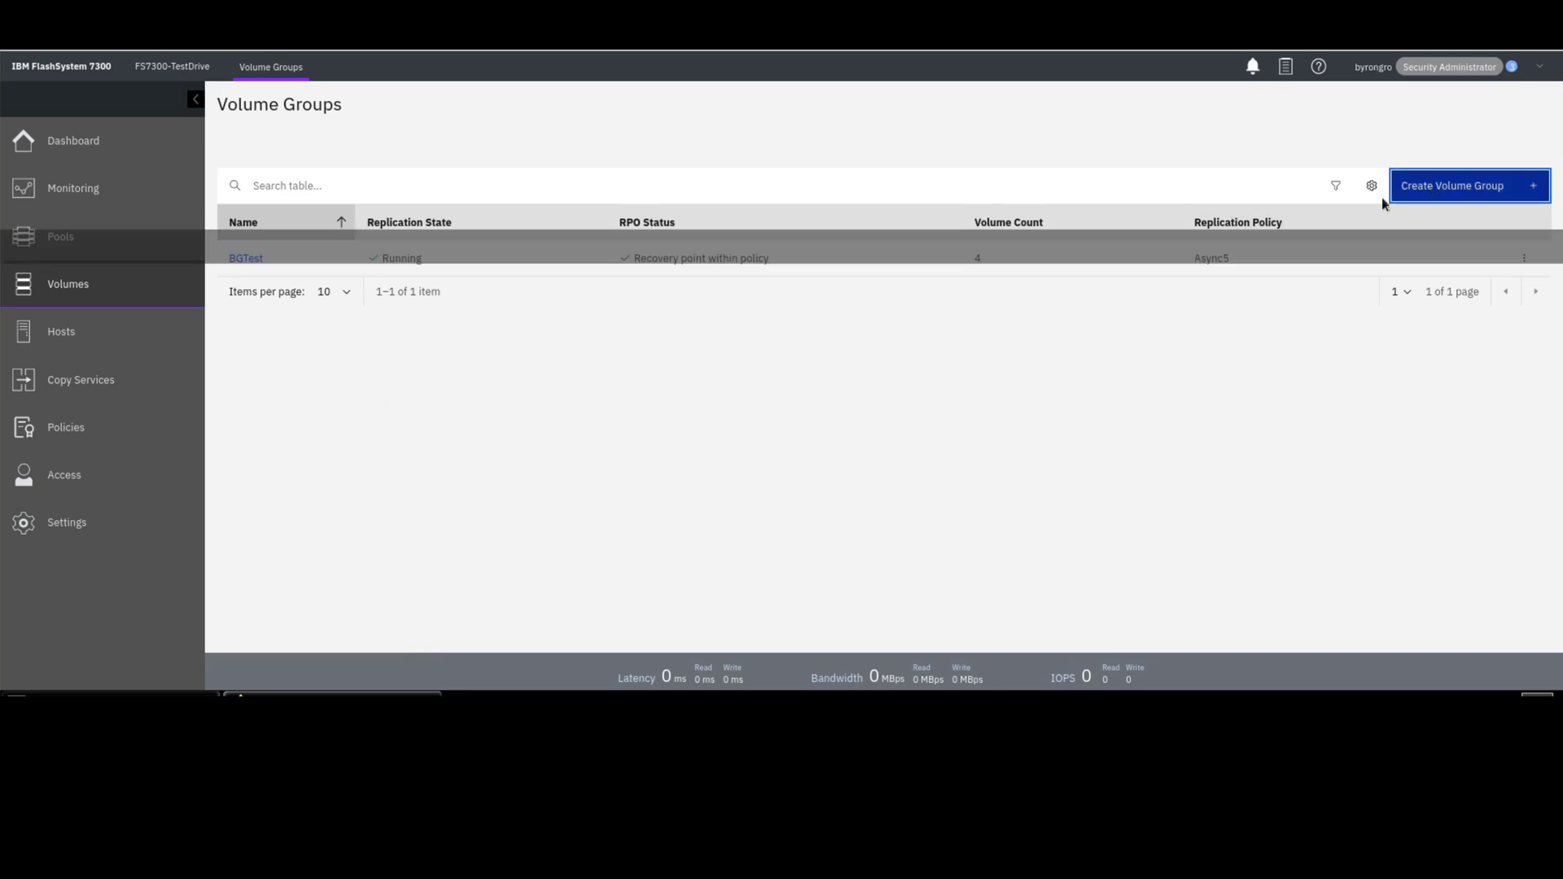
pyautogui.click(422, 370)
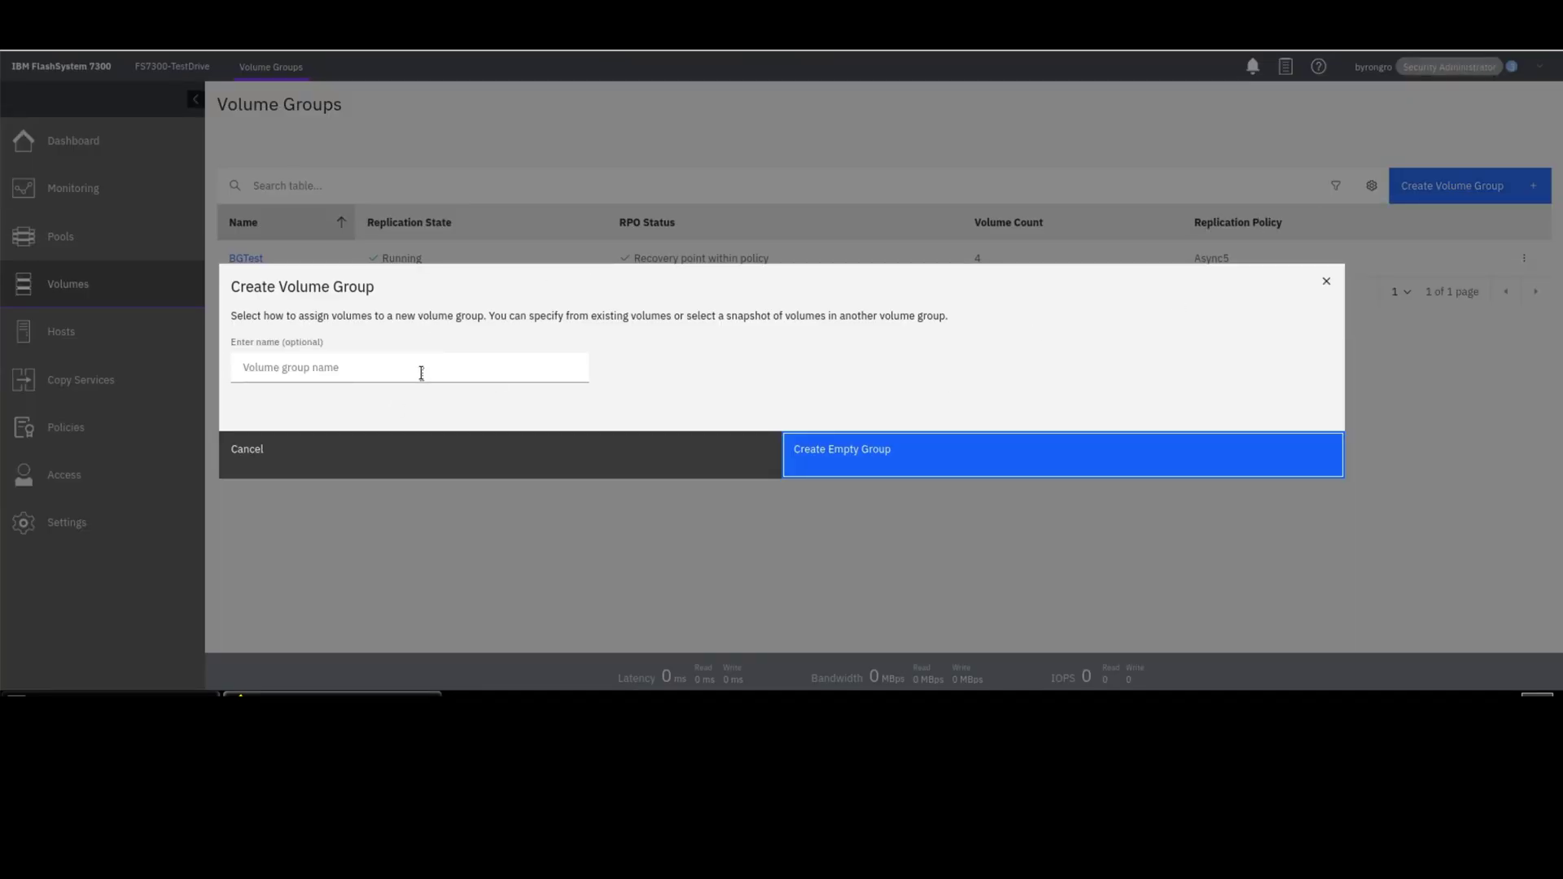
pyautogui.write('BG_CG2')
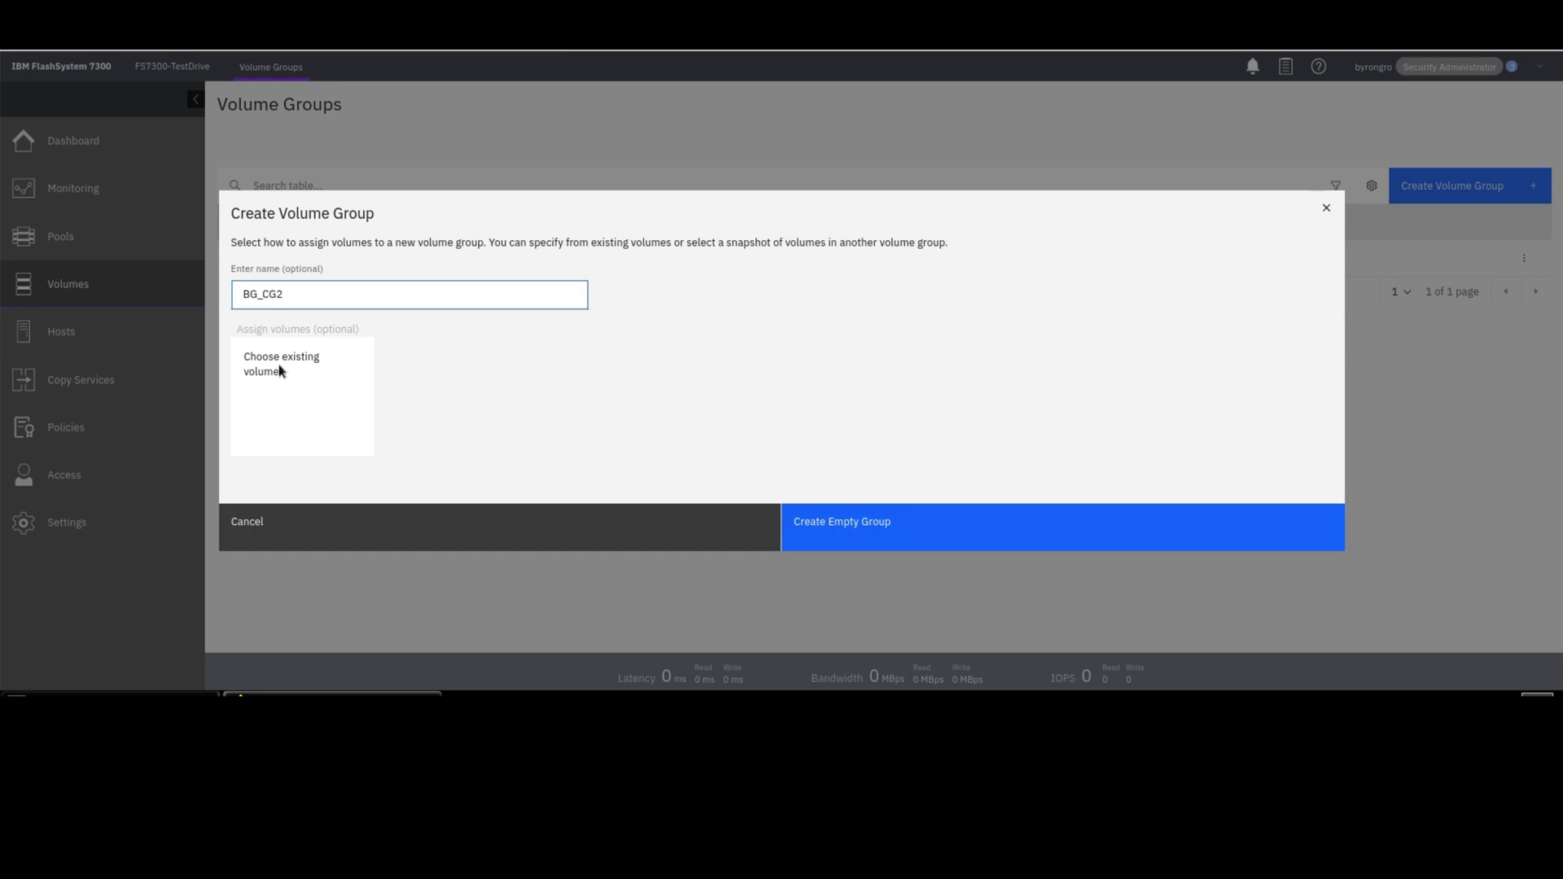
pyautogui.click(279, 370)
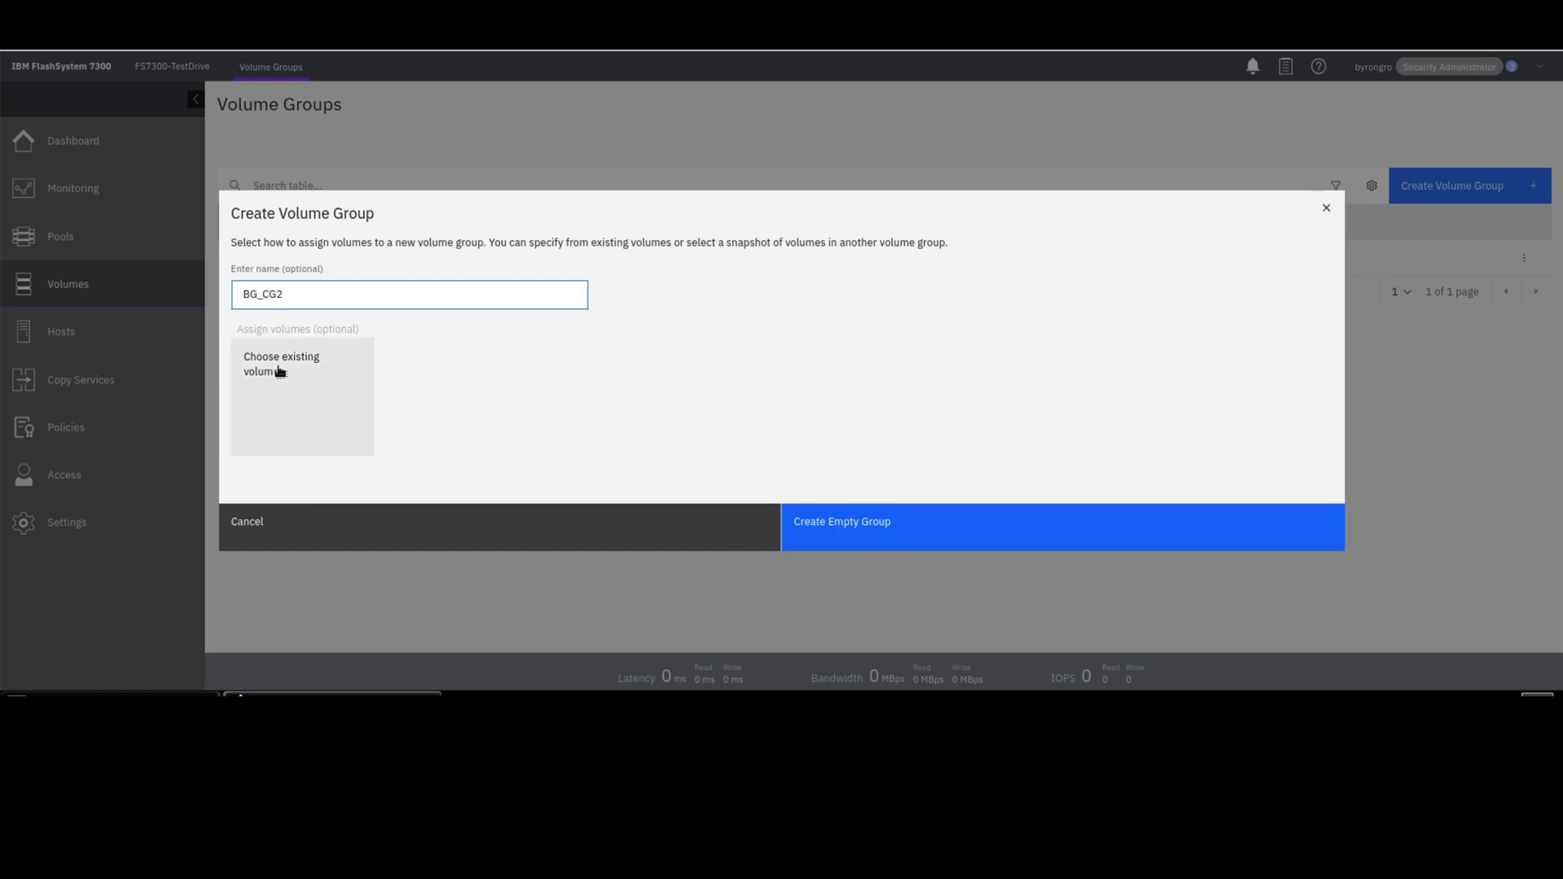
pyautogui.click(1006, 547)
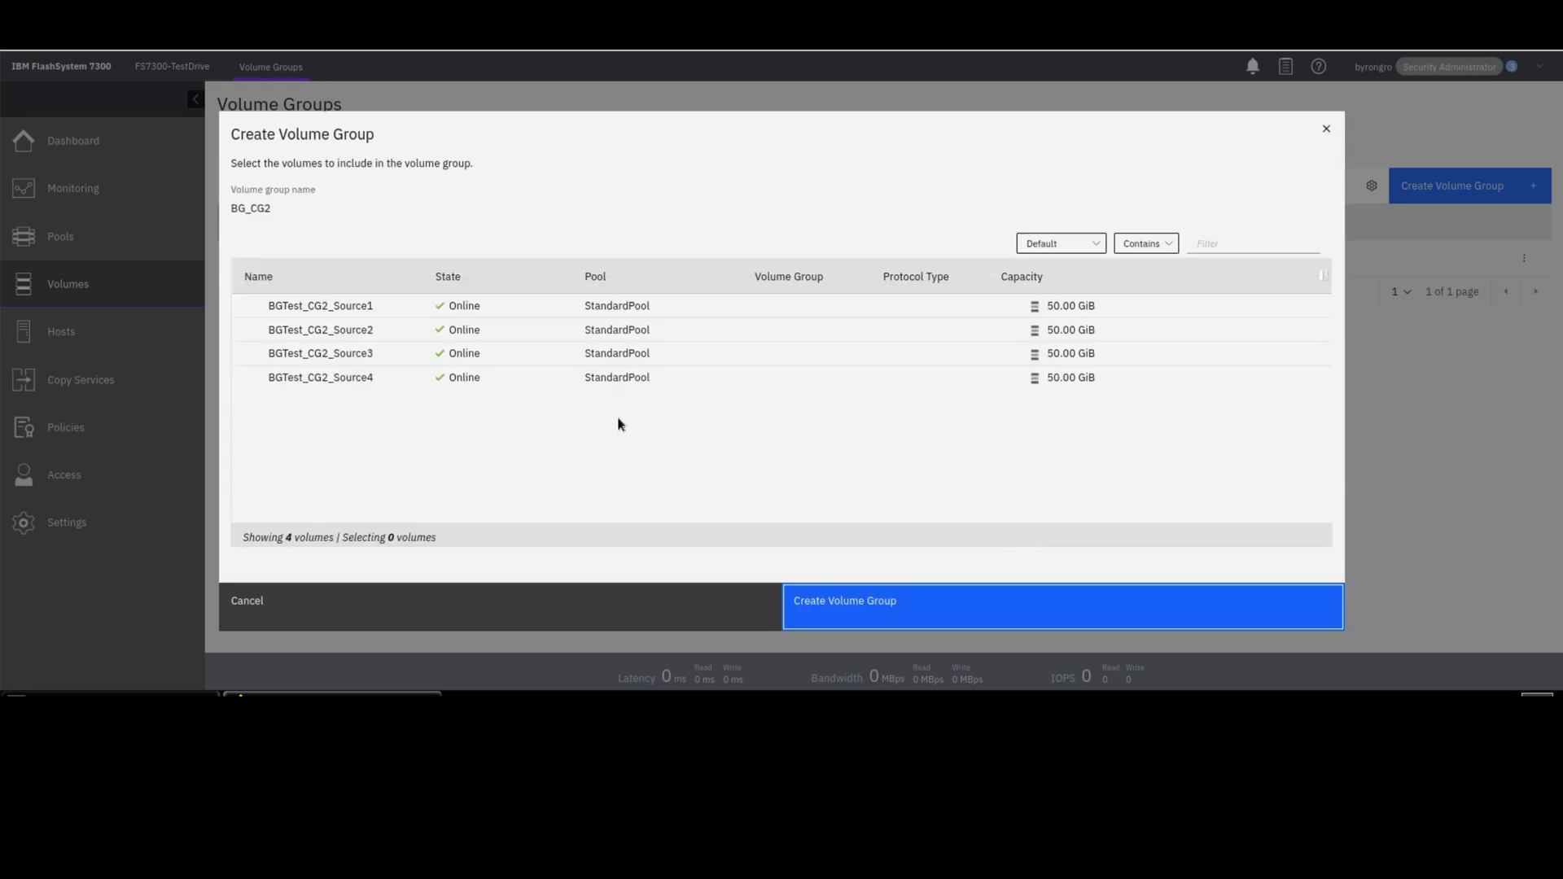
pyautogui.click(334, 317)
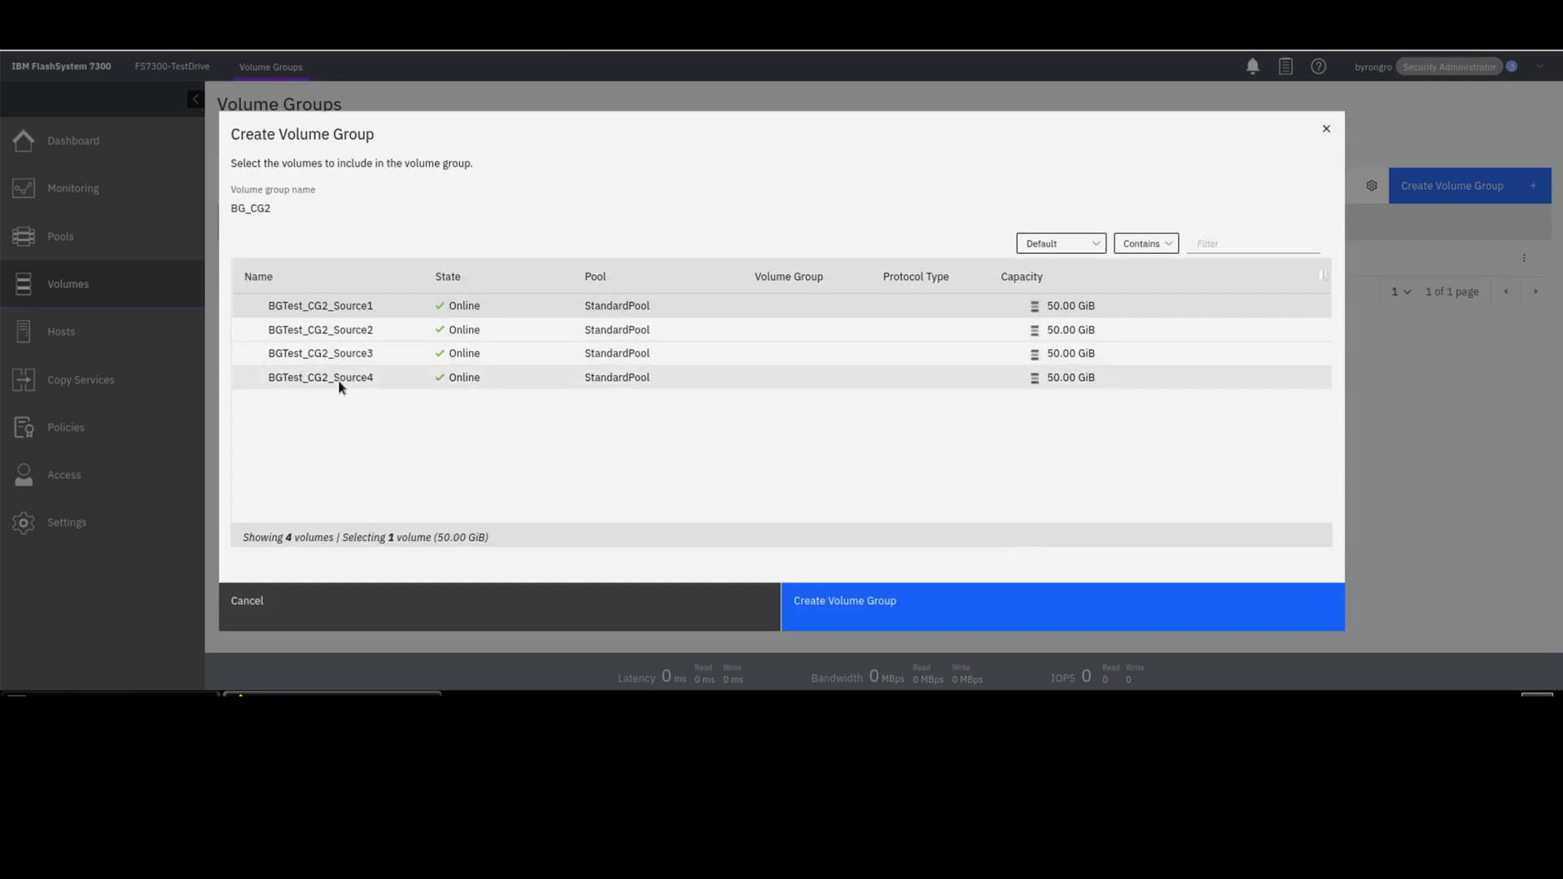
pyautogui.keyDown('shift'); pyautogui.click(340, 387); pyautogui.keyUp('shift')
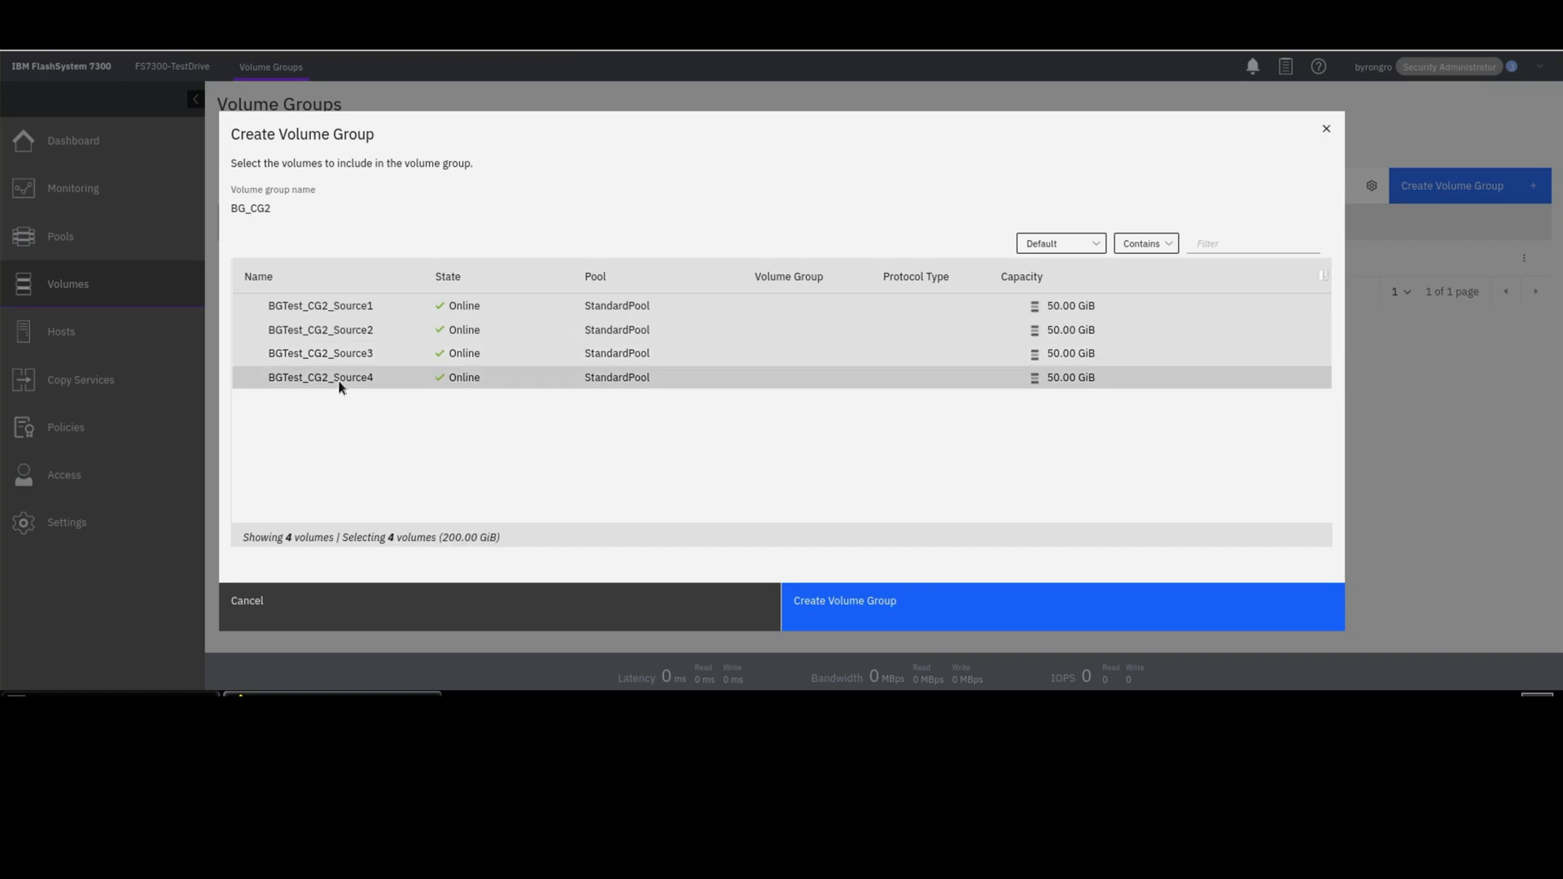
pyautogui.click(918, 604)
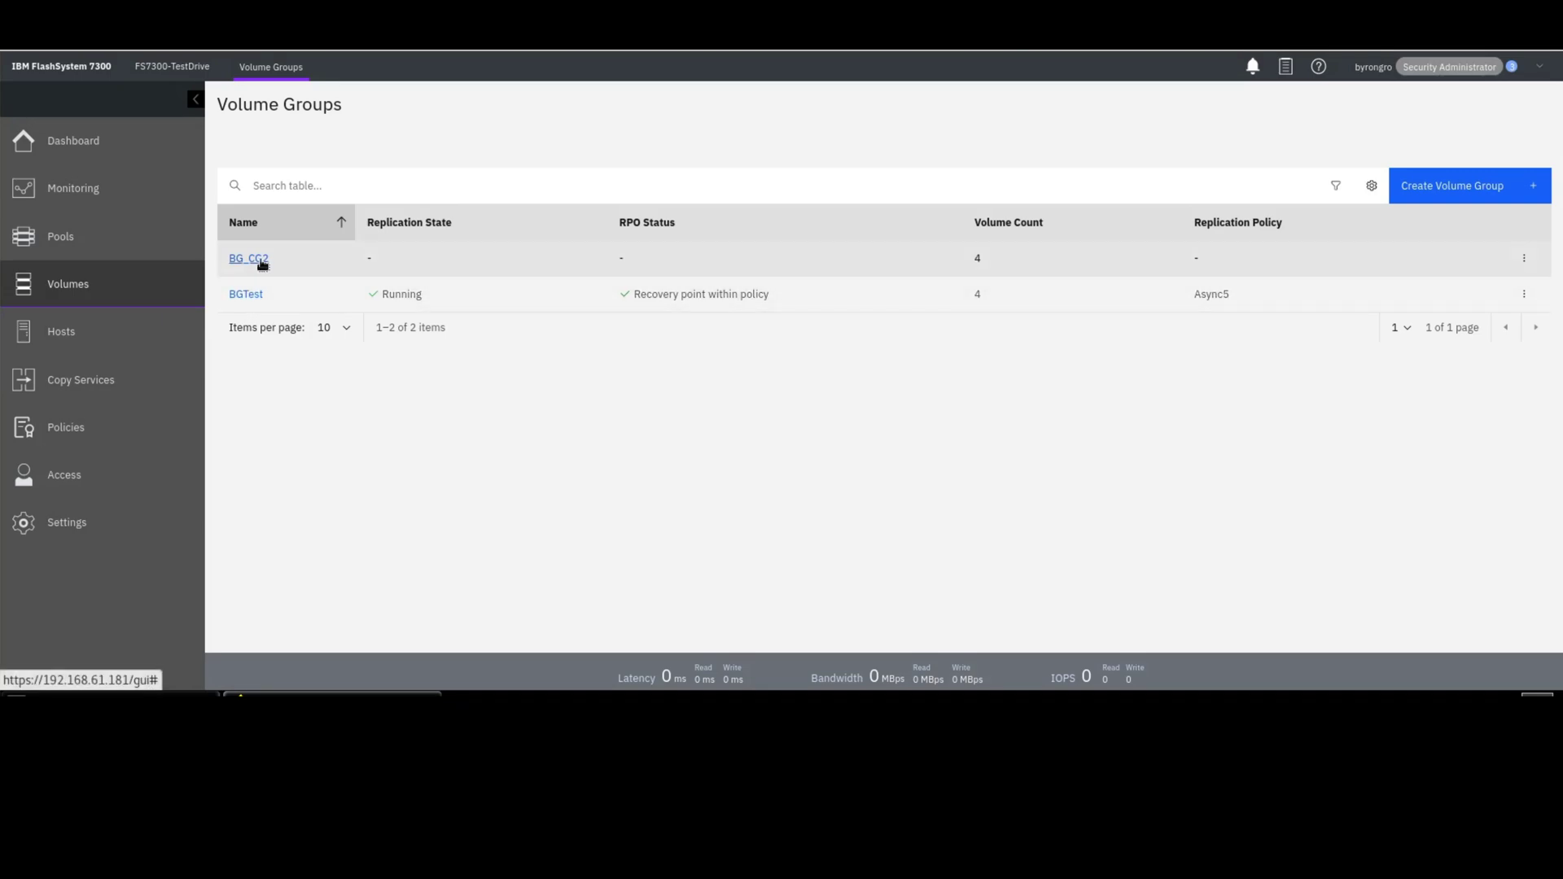
# Assign the Async60 replication policy to the BG_CG2 volume group.
pyautogui.click(260, 260)
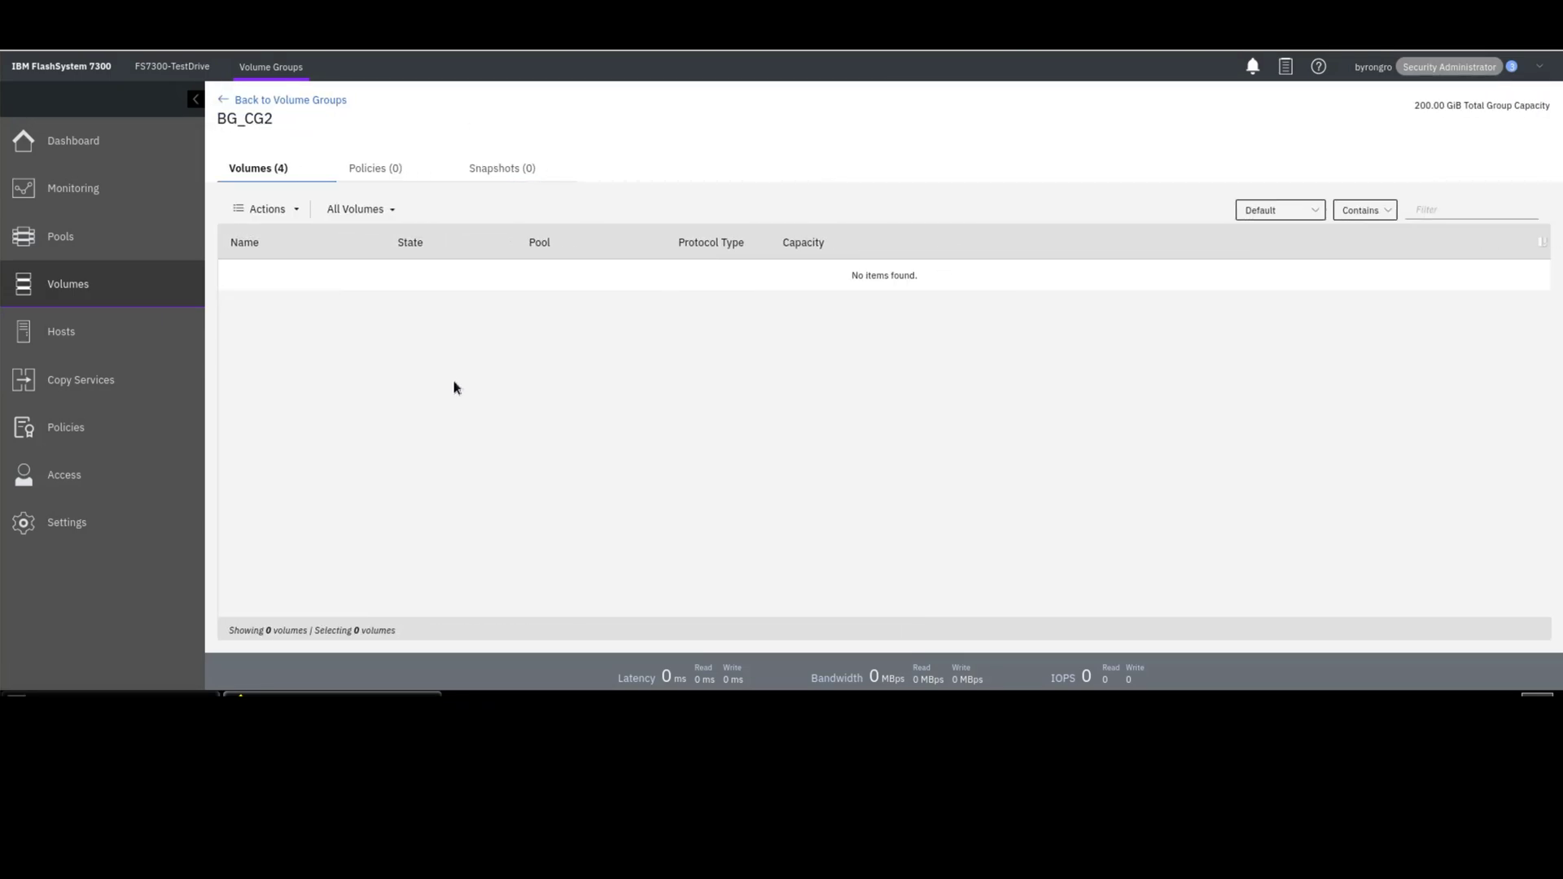
pyautogui.click(384, 176)
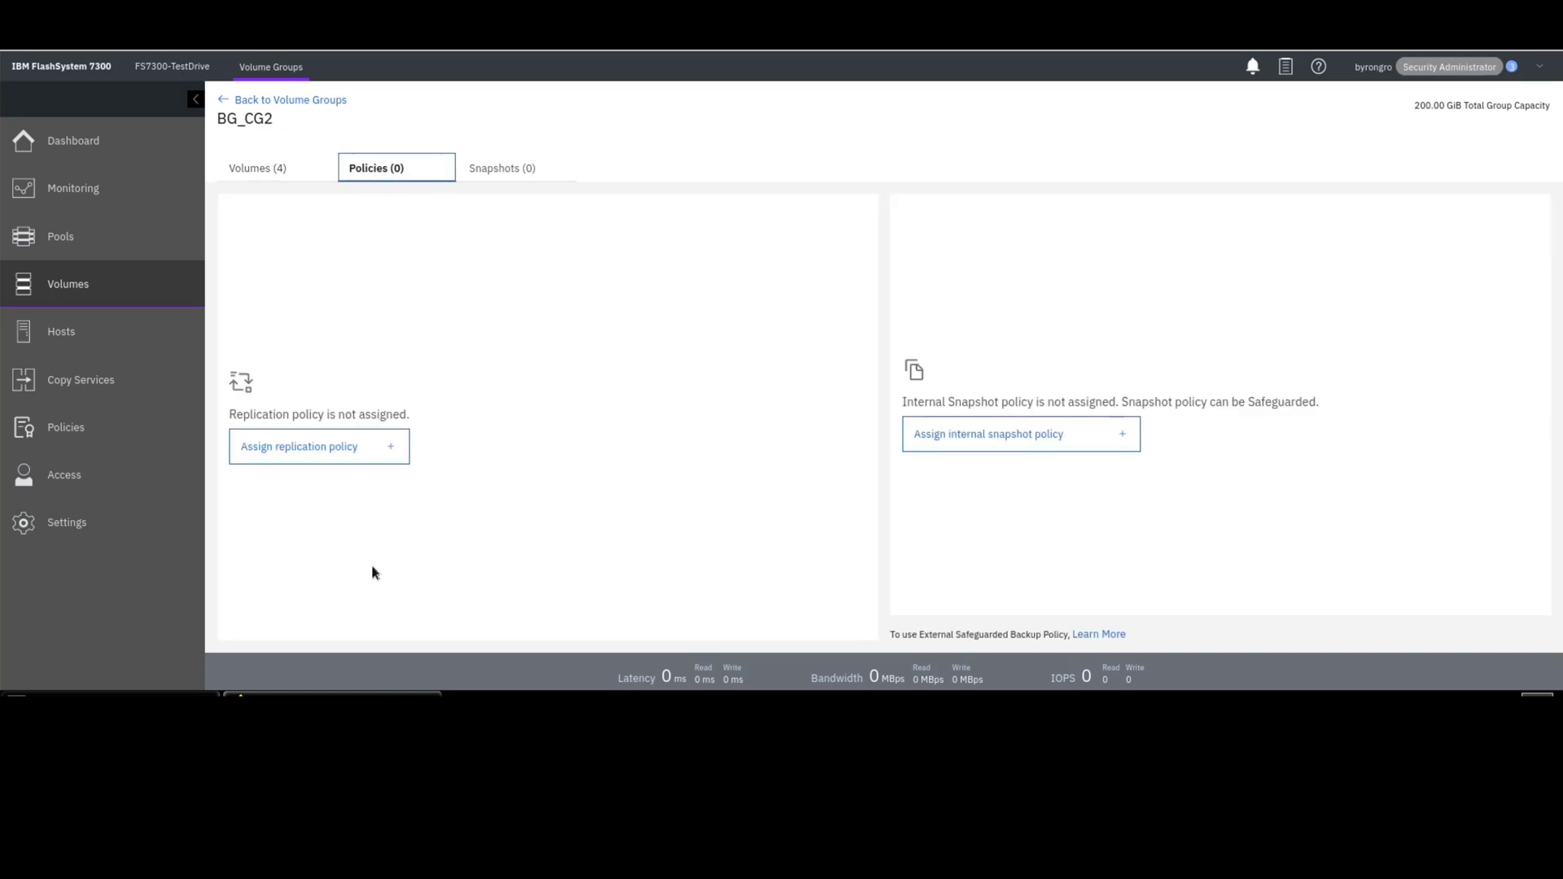
pyautogui.click(368, 462)
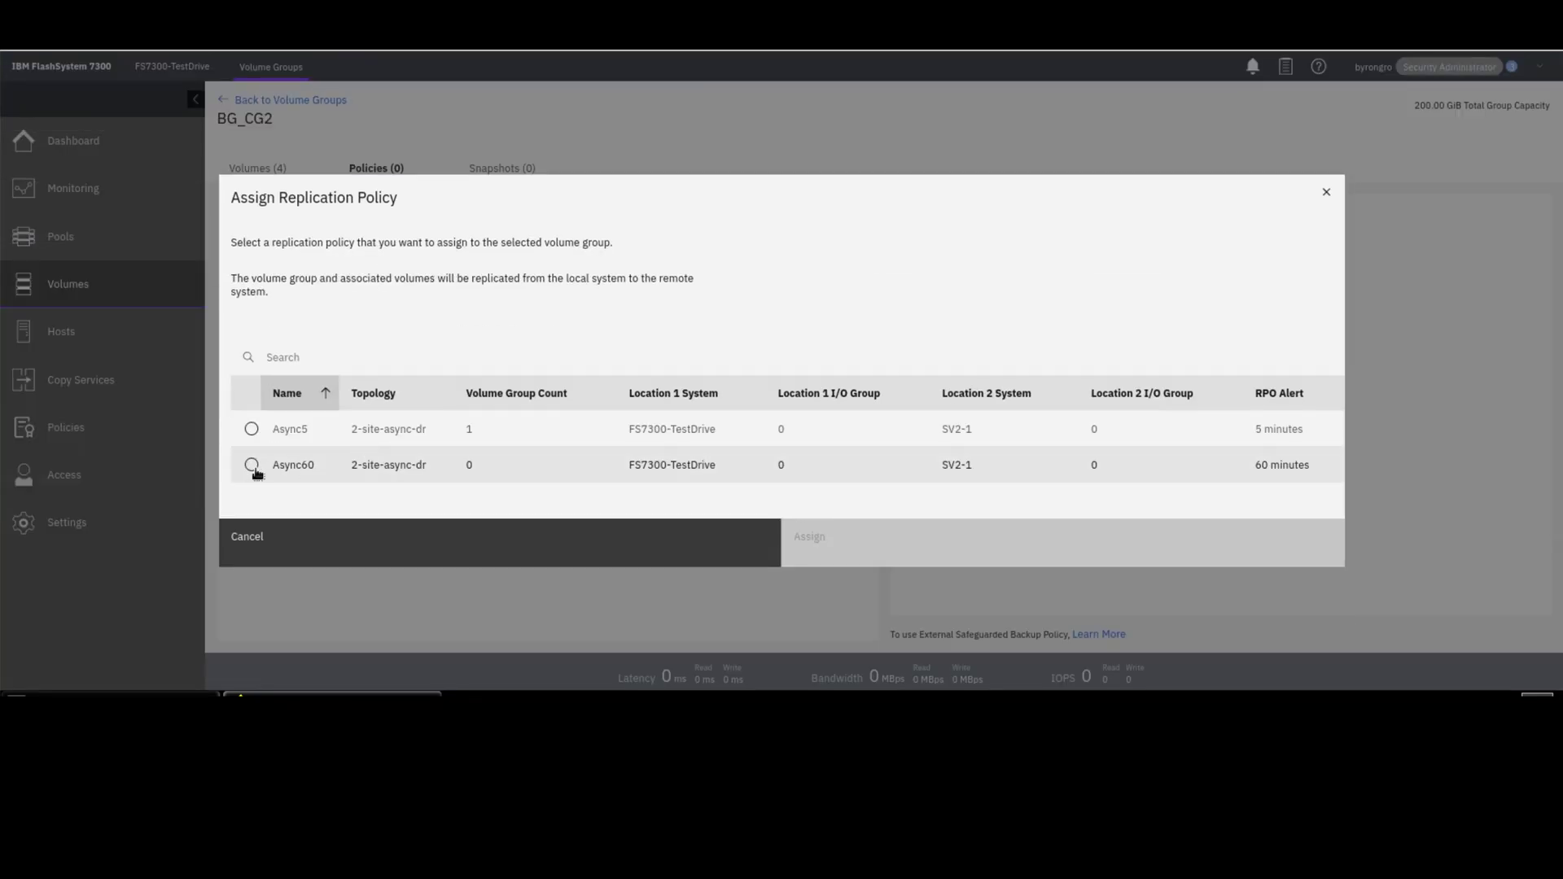
pyautogui.click(252, 466)
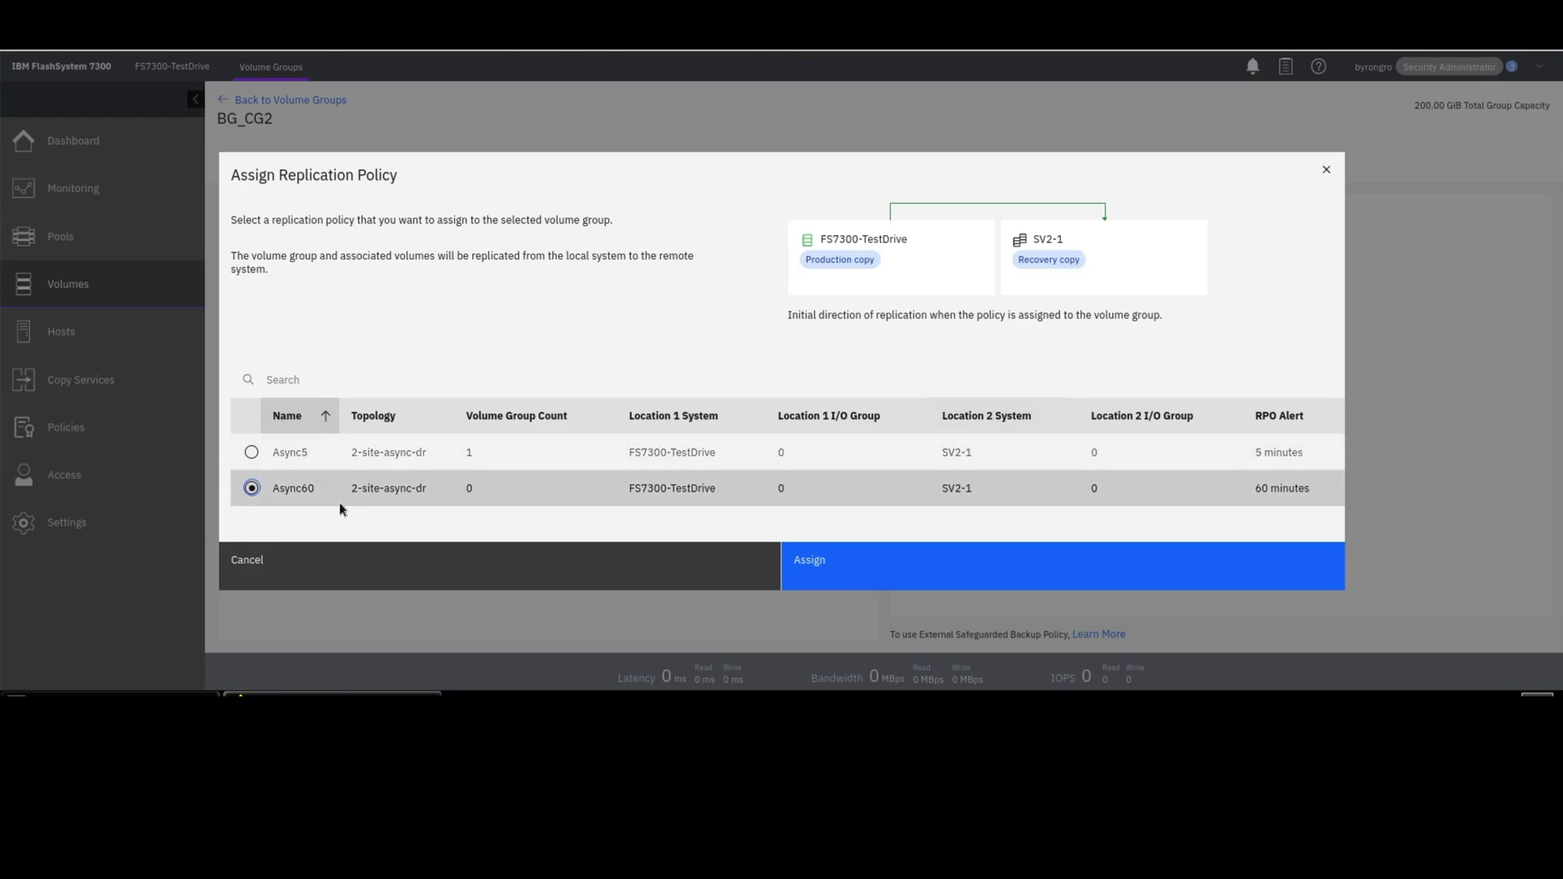
pyautogui.click(1007, 579)
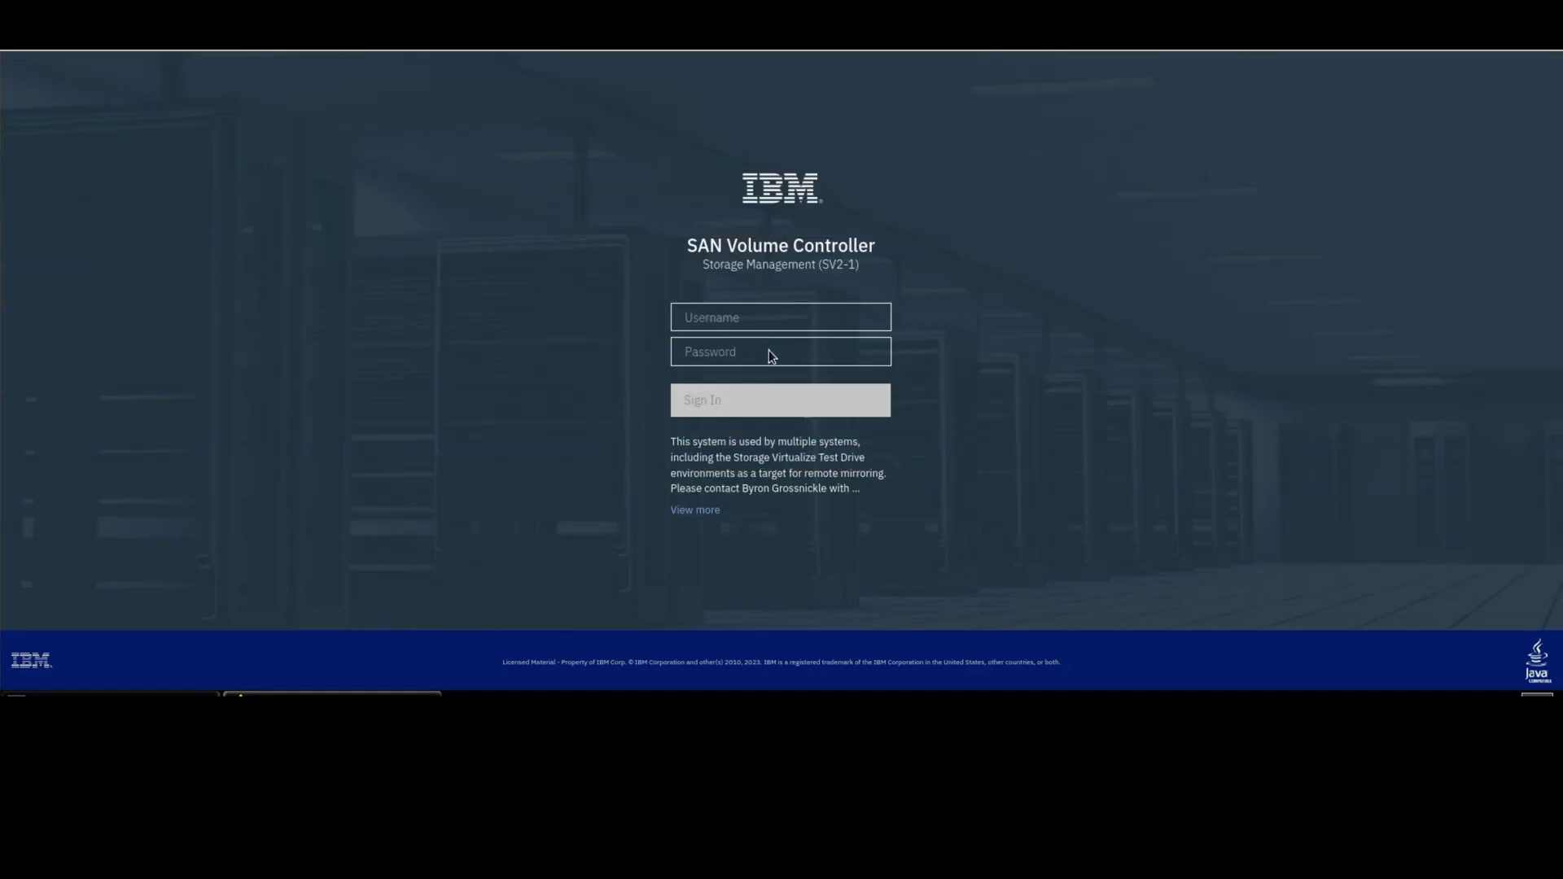
# Sign in to SV2-1 with the account username and password and list its Volume Groups.
pyautogui.click(779, 323)
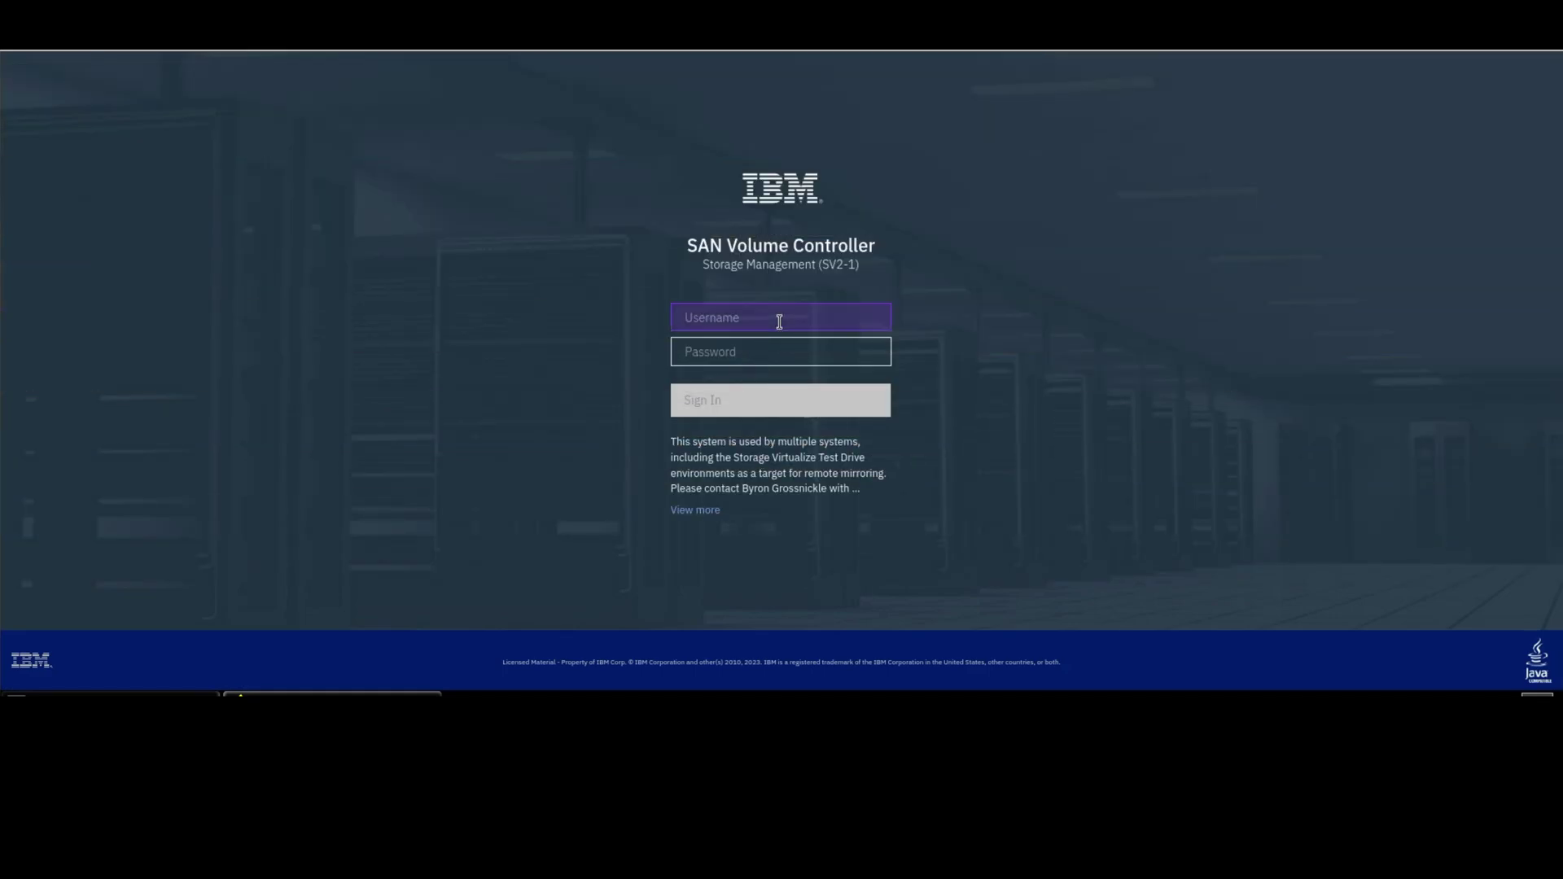
pyautogui.write('byrongro')
pyautogui.press('Tab')
pyautogui.write('********')
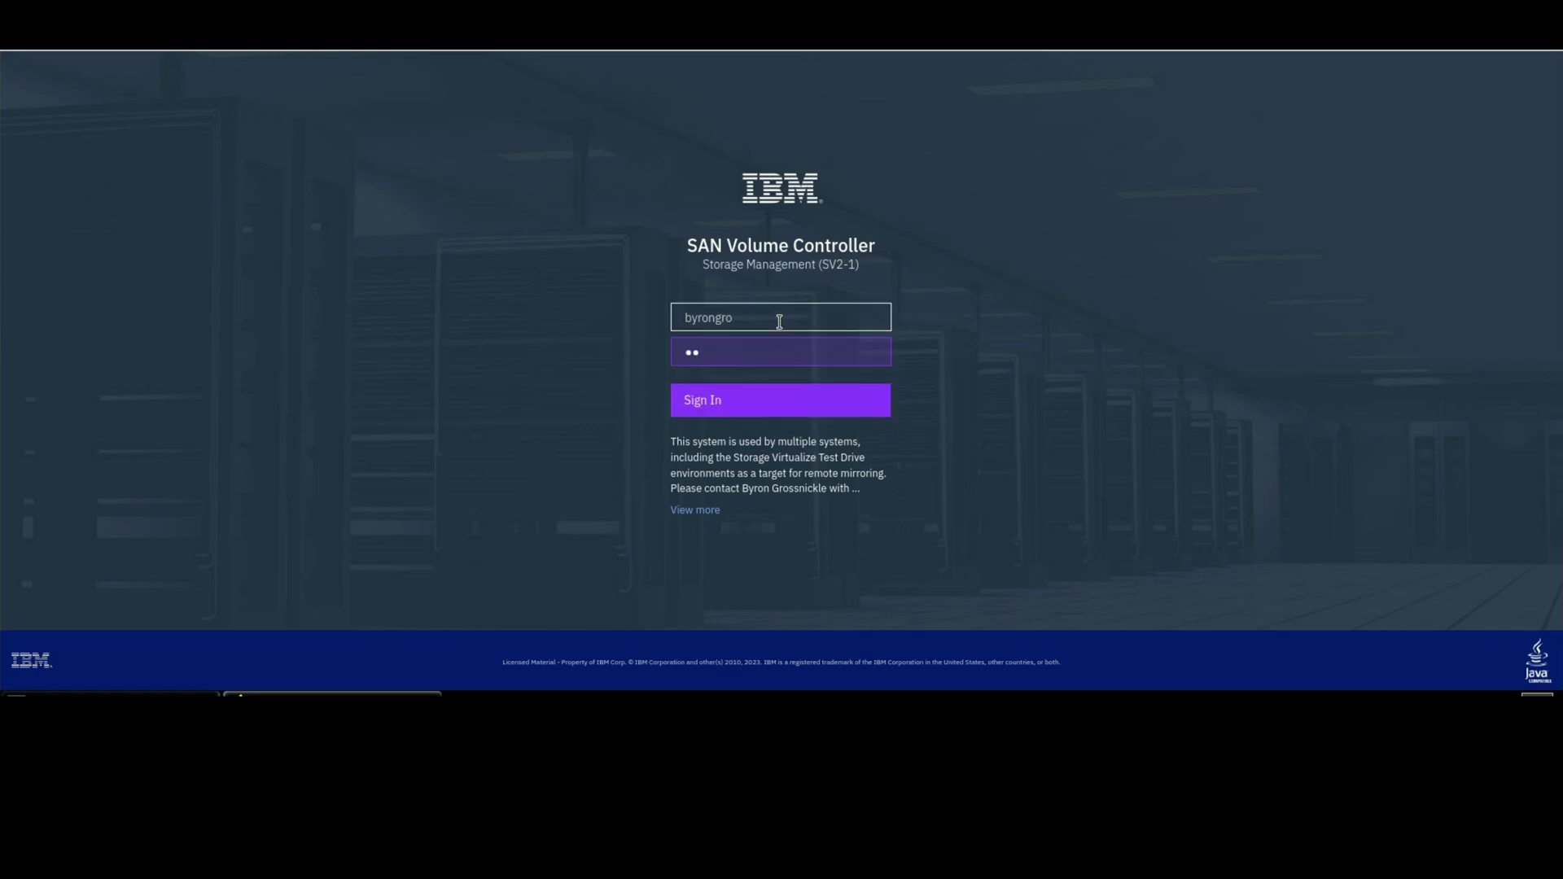
pyautogui.press('Return')
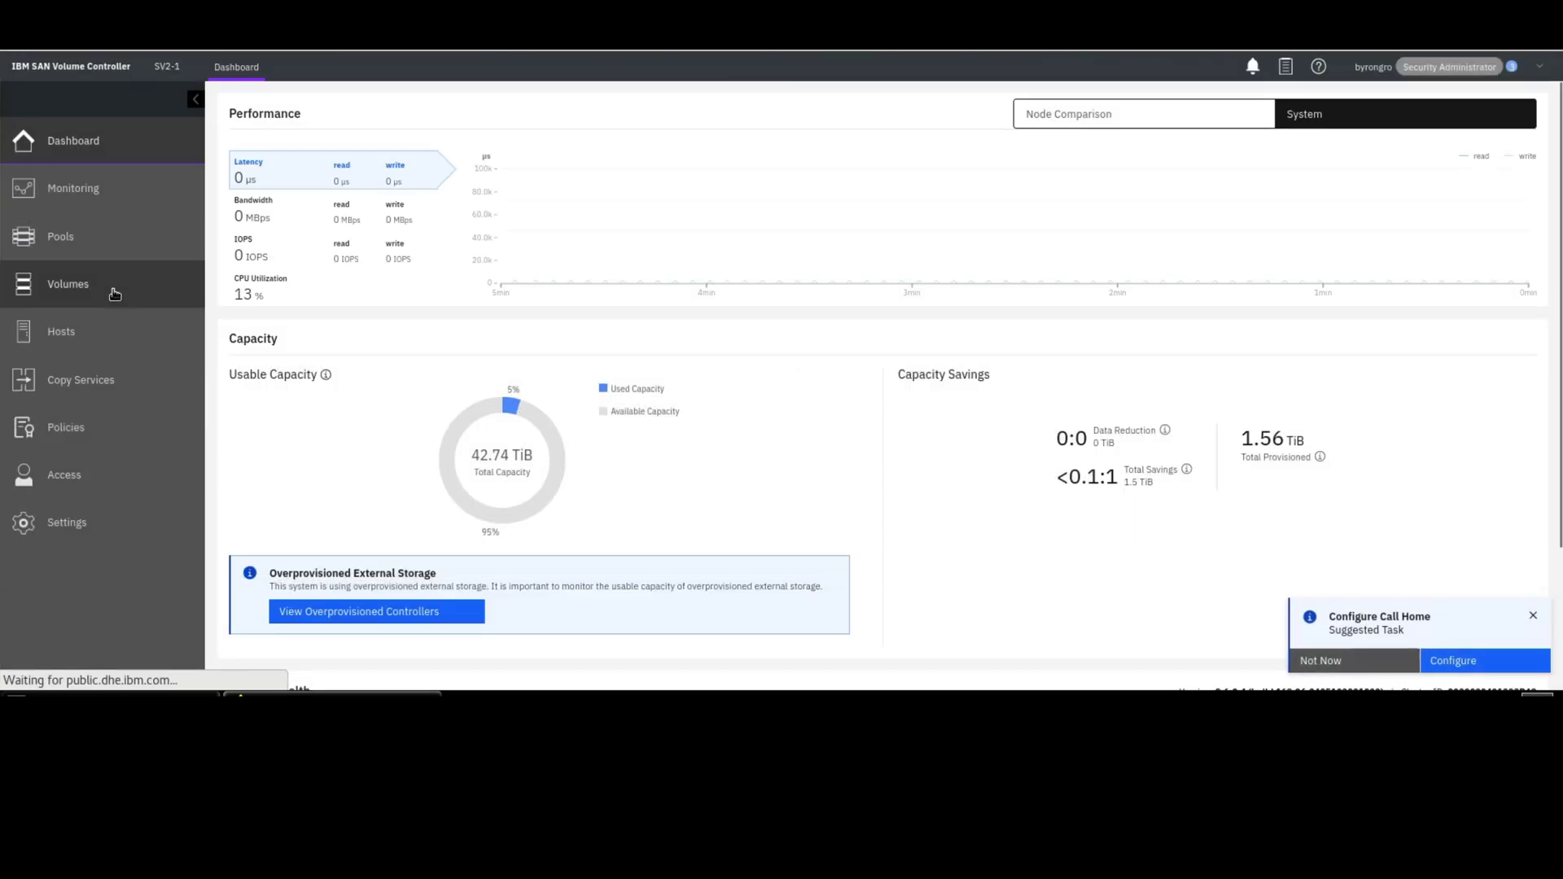
pyautogui.moveTo(160, 287)
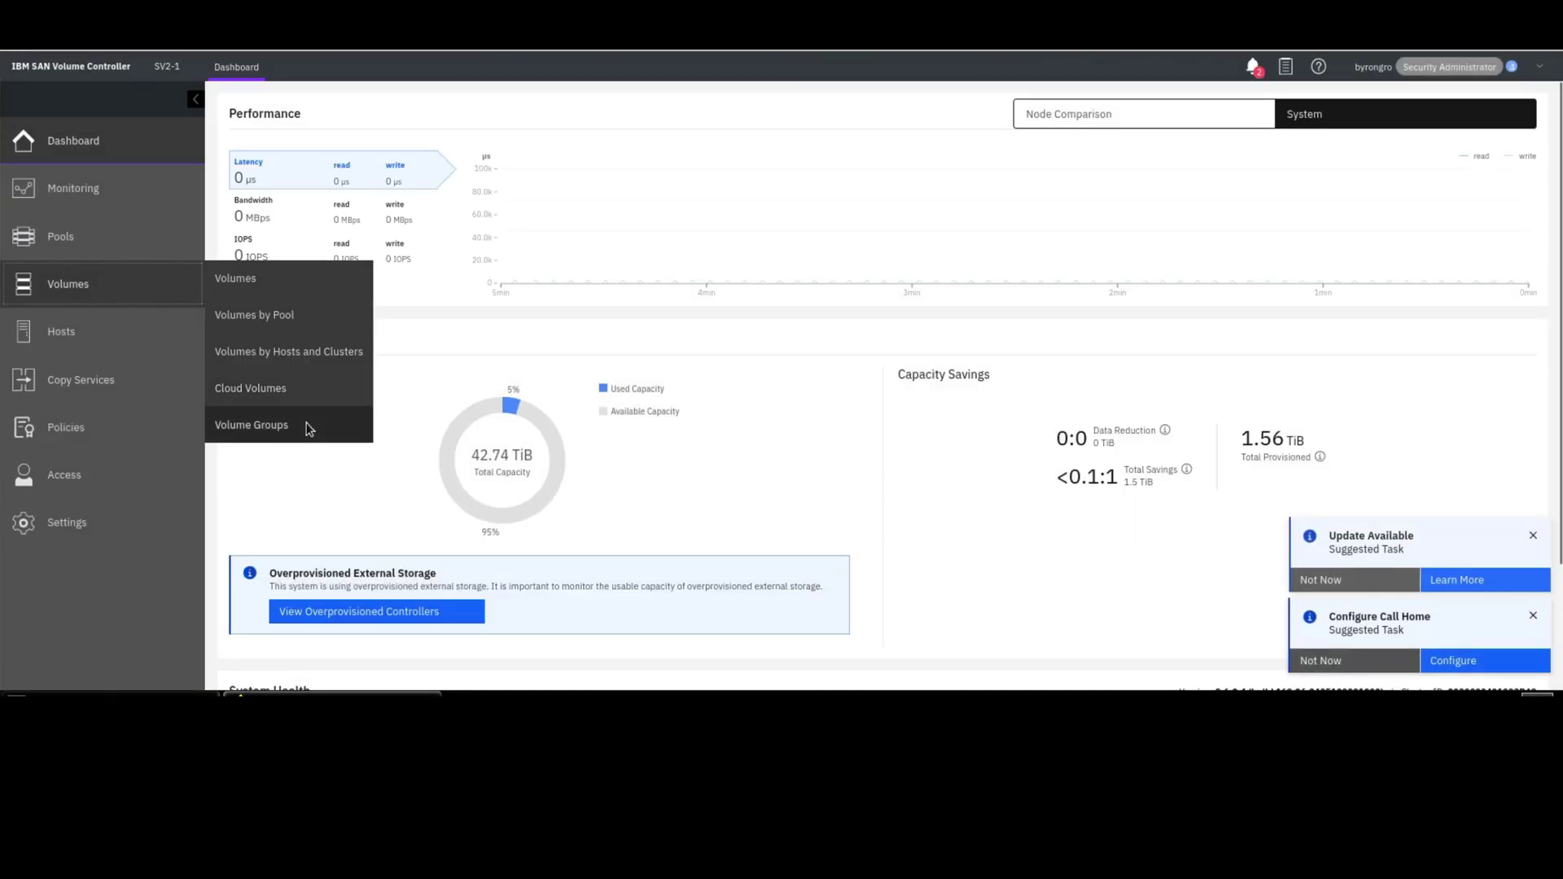
pyautogui.click(308, 425)
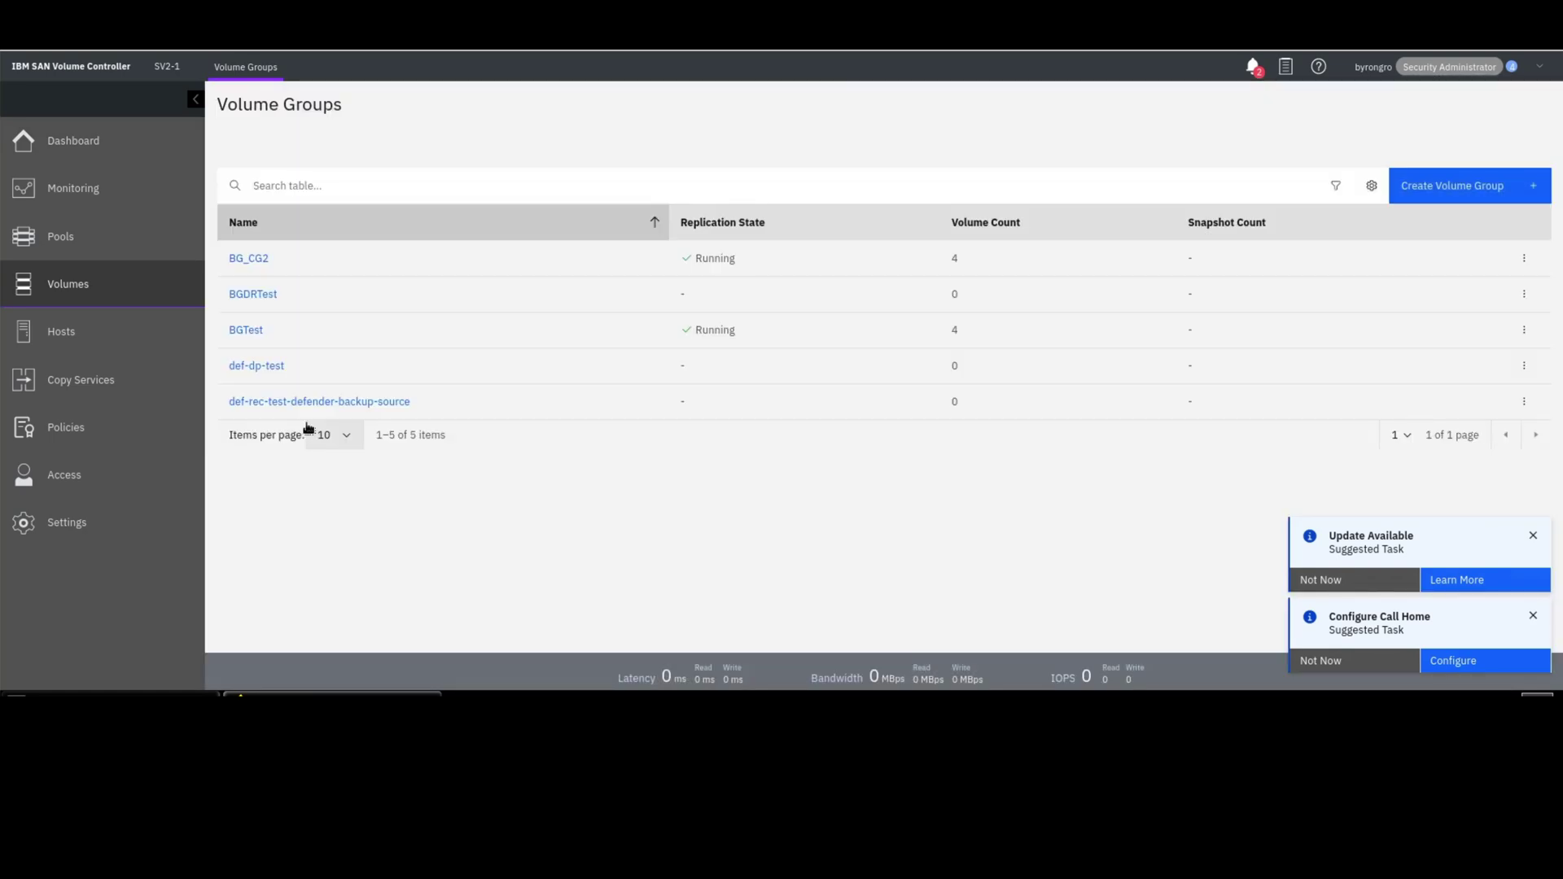
# Check BGTest, then view BG_CG2's Policies tab showing its Async60 replication policy.
pyautogui.click(254, 336)
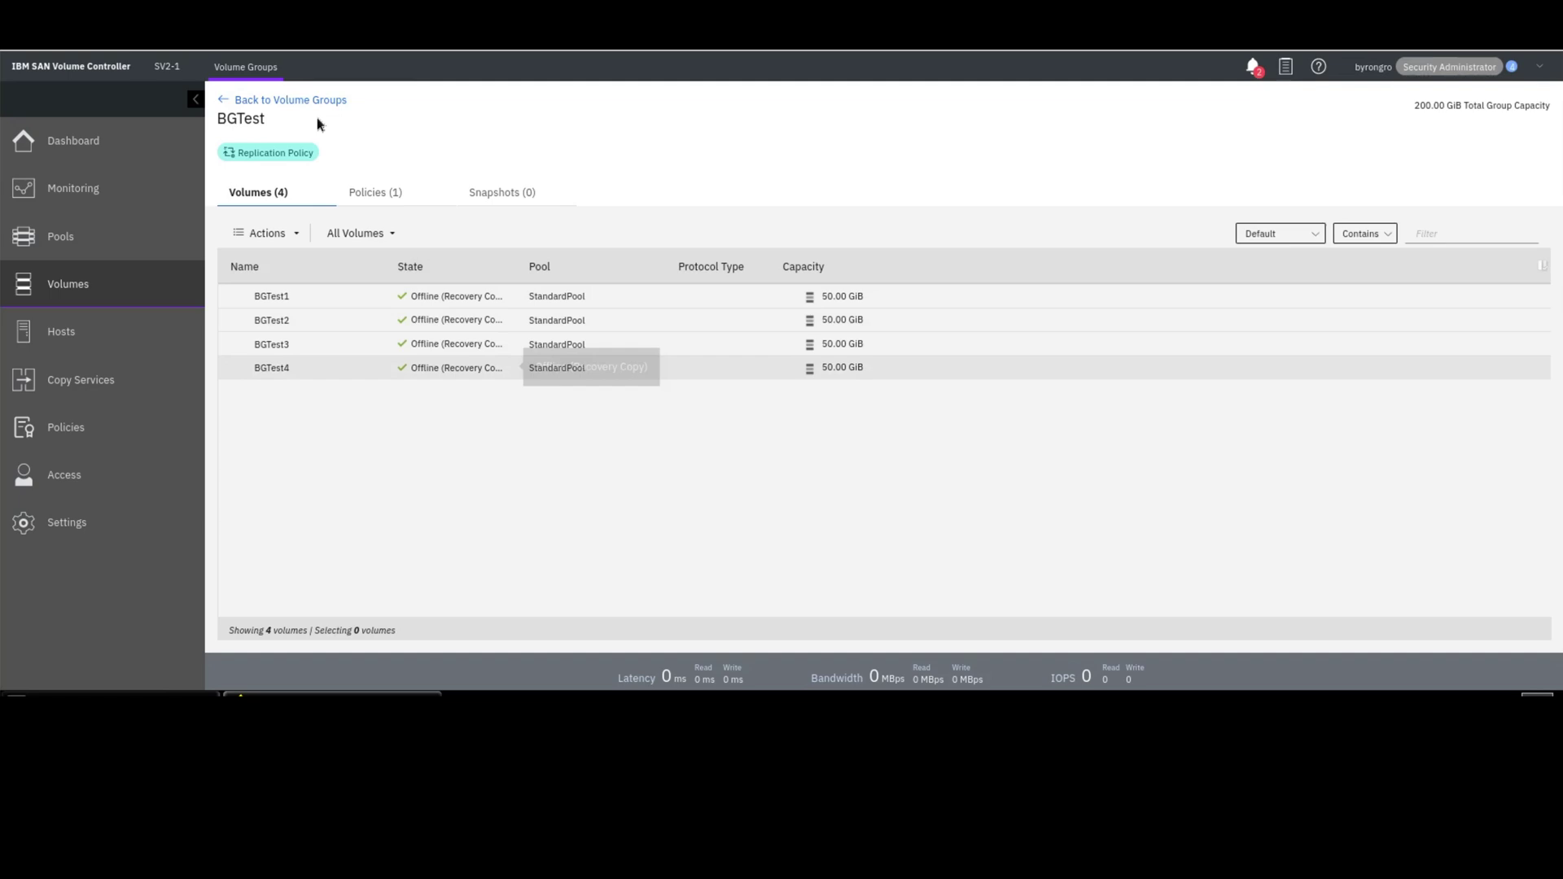
pyautogui.click(300, 101)
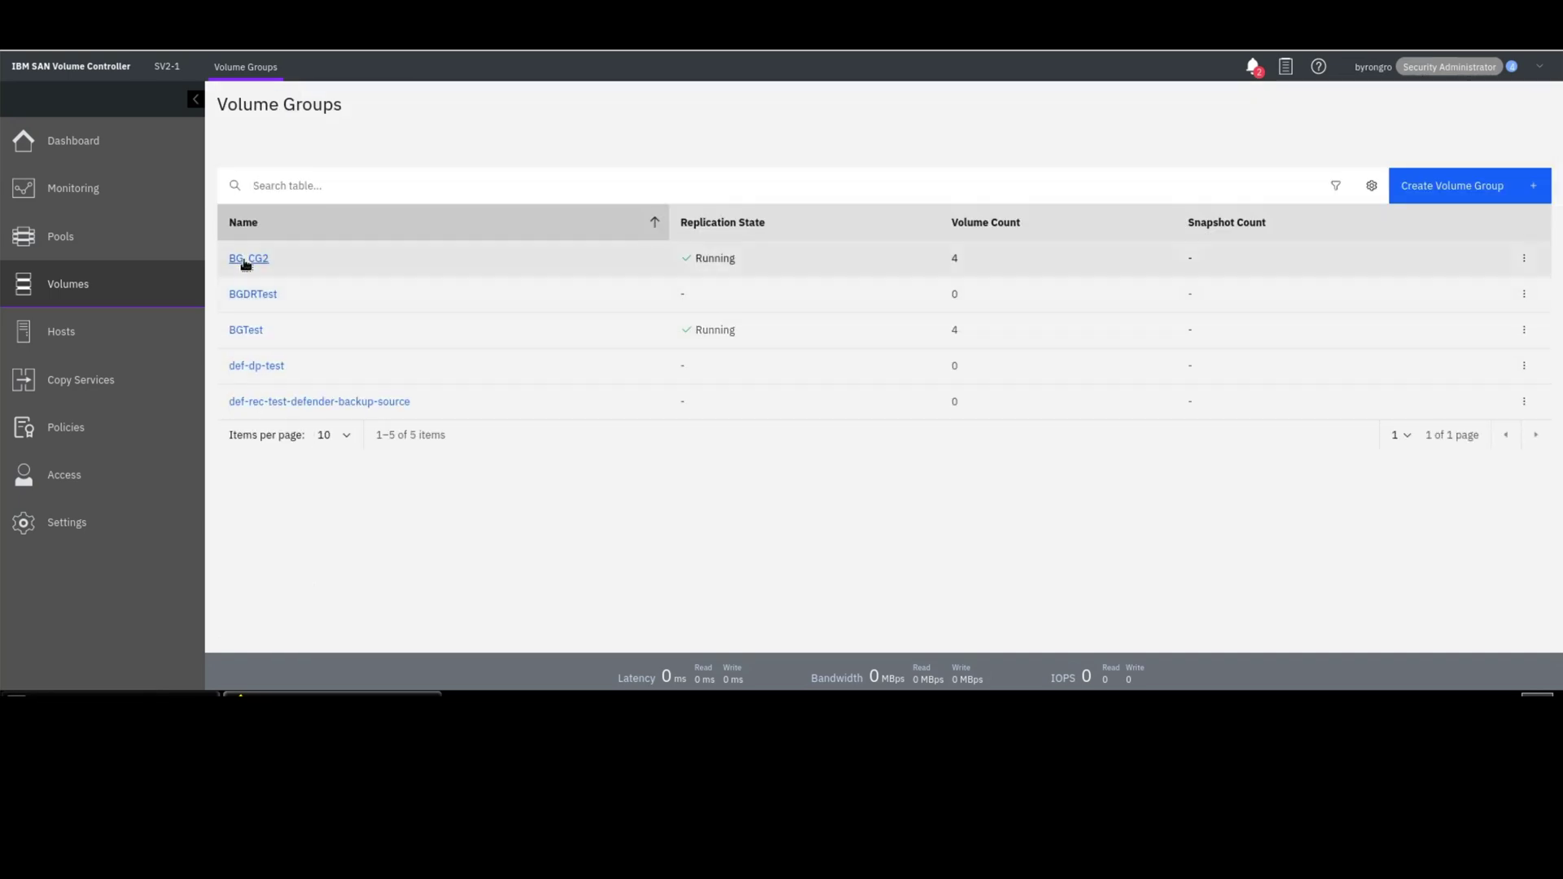
pyautogui.click(246, 261)
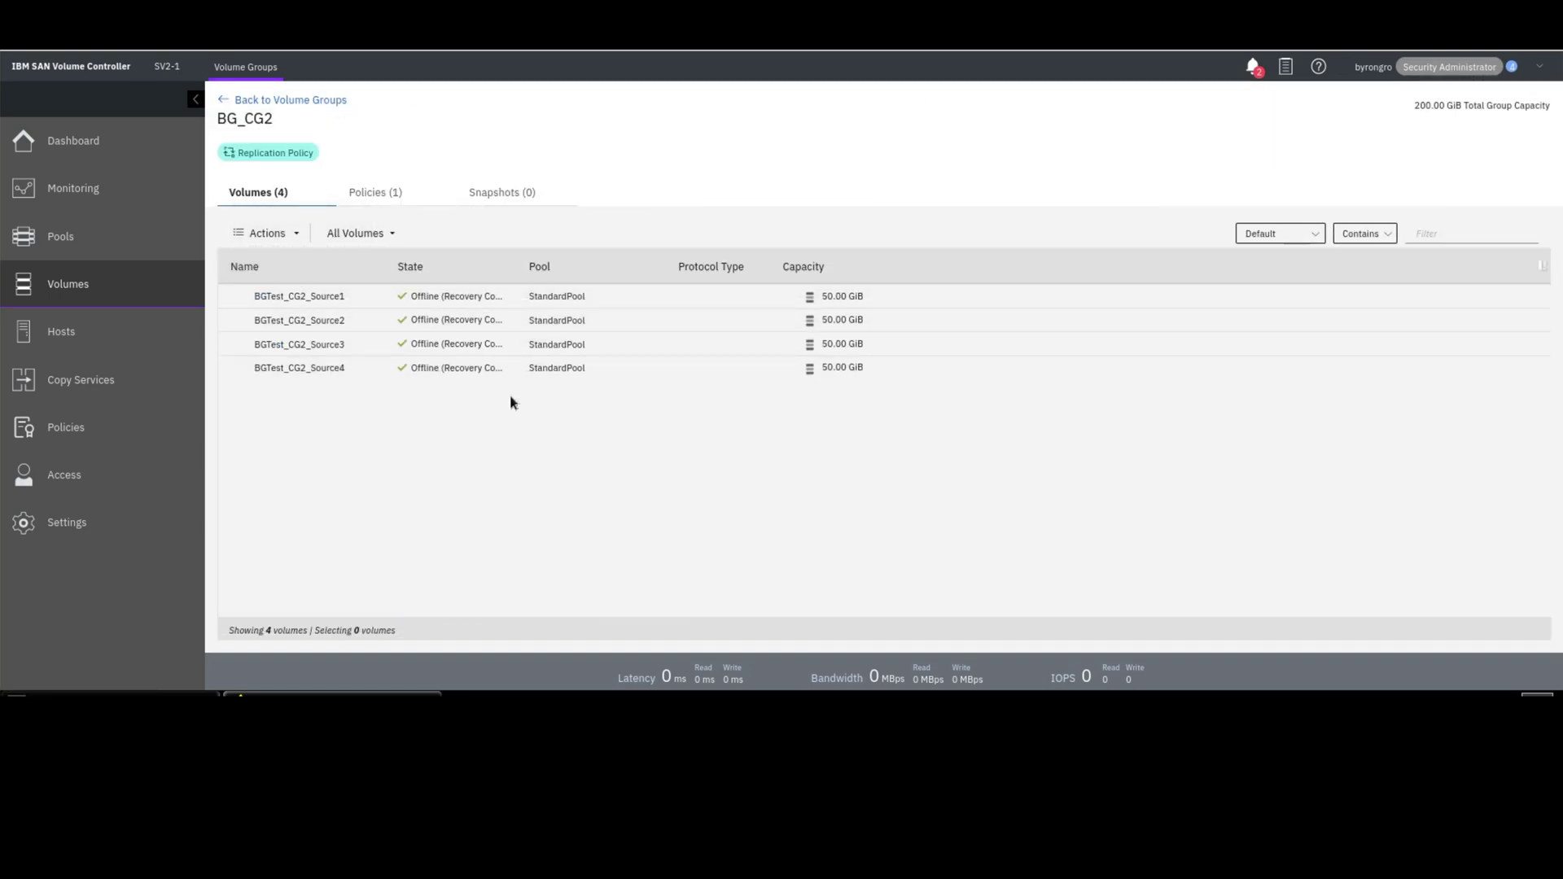
pyautogui.click(373, 193)
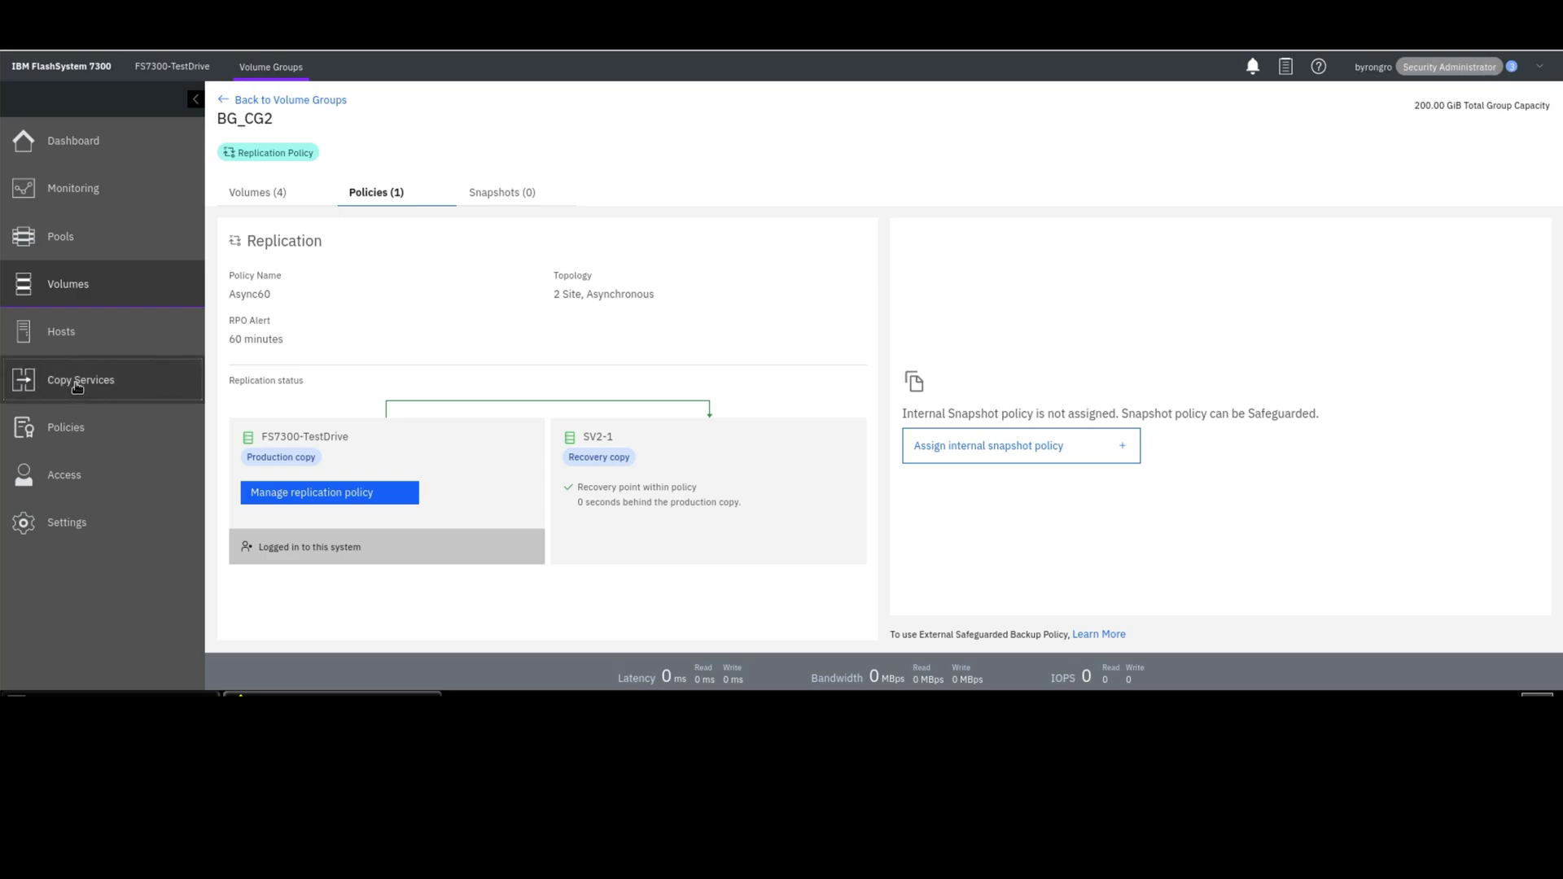
# Stop the BGTest_CG1 consistency group on the SV2-1 partnership, then delete it.
pyautogui.moveTo(78, 387)
pyautogui.click(245, 379)
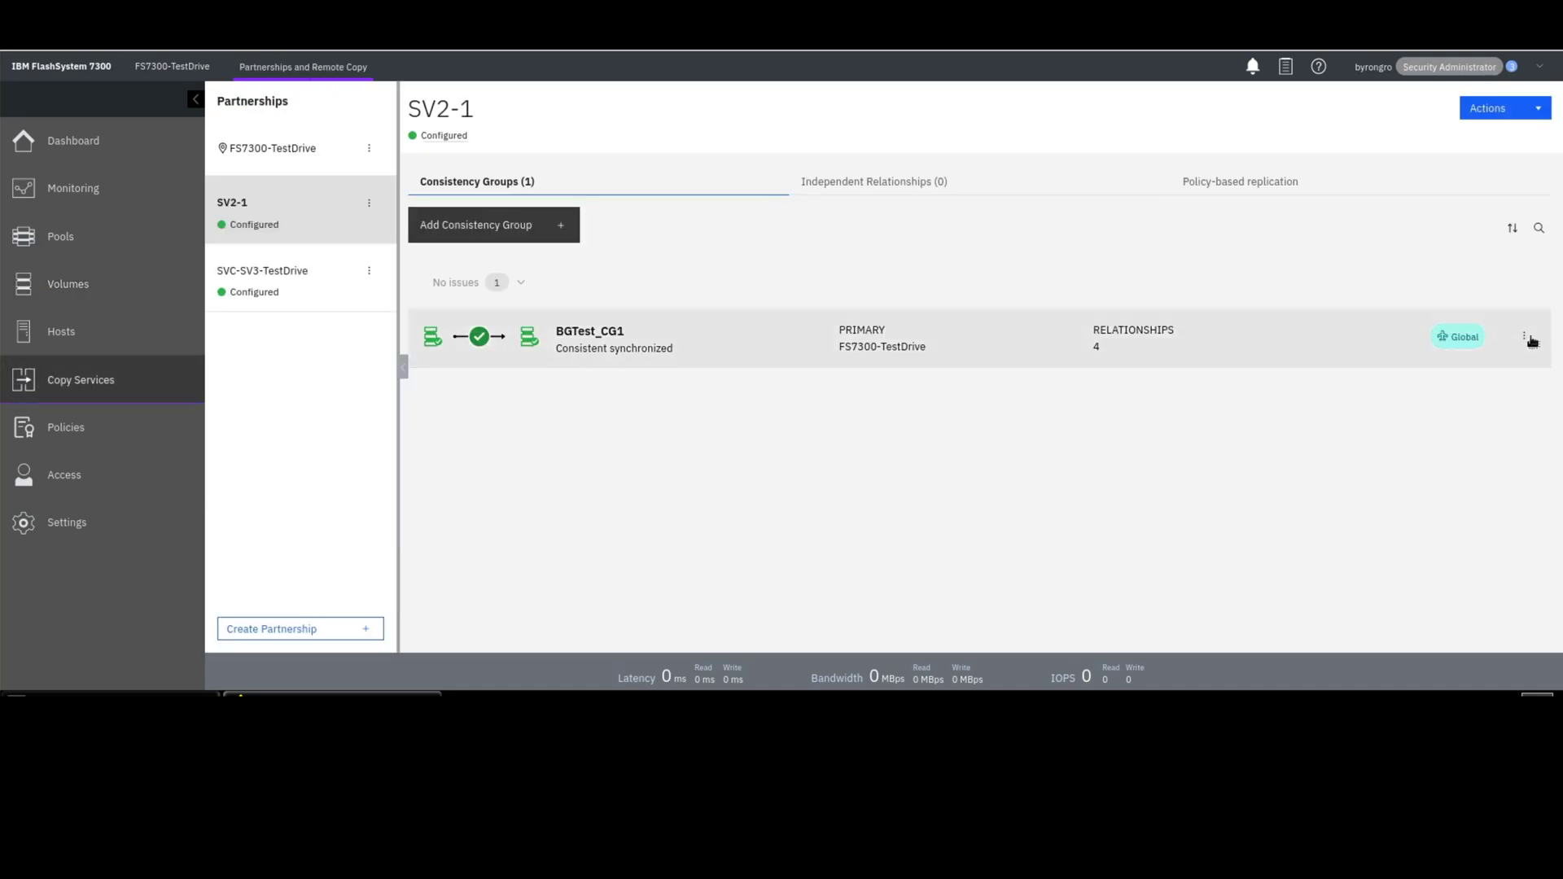
pyautogui.click(1526, 337)
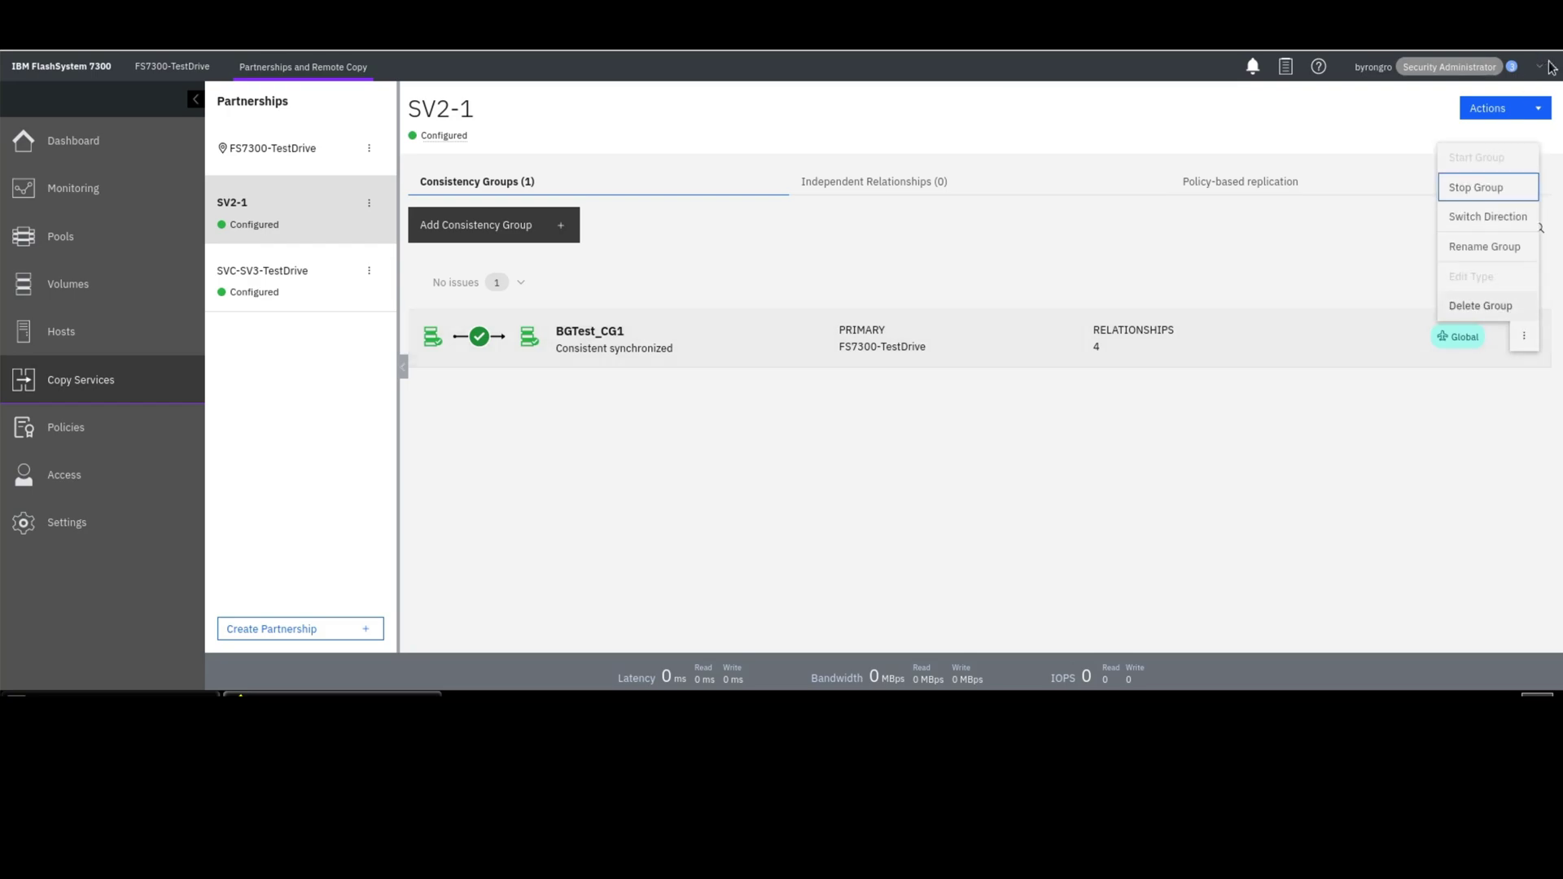
pyautogui.click(1489, 189)
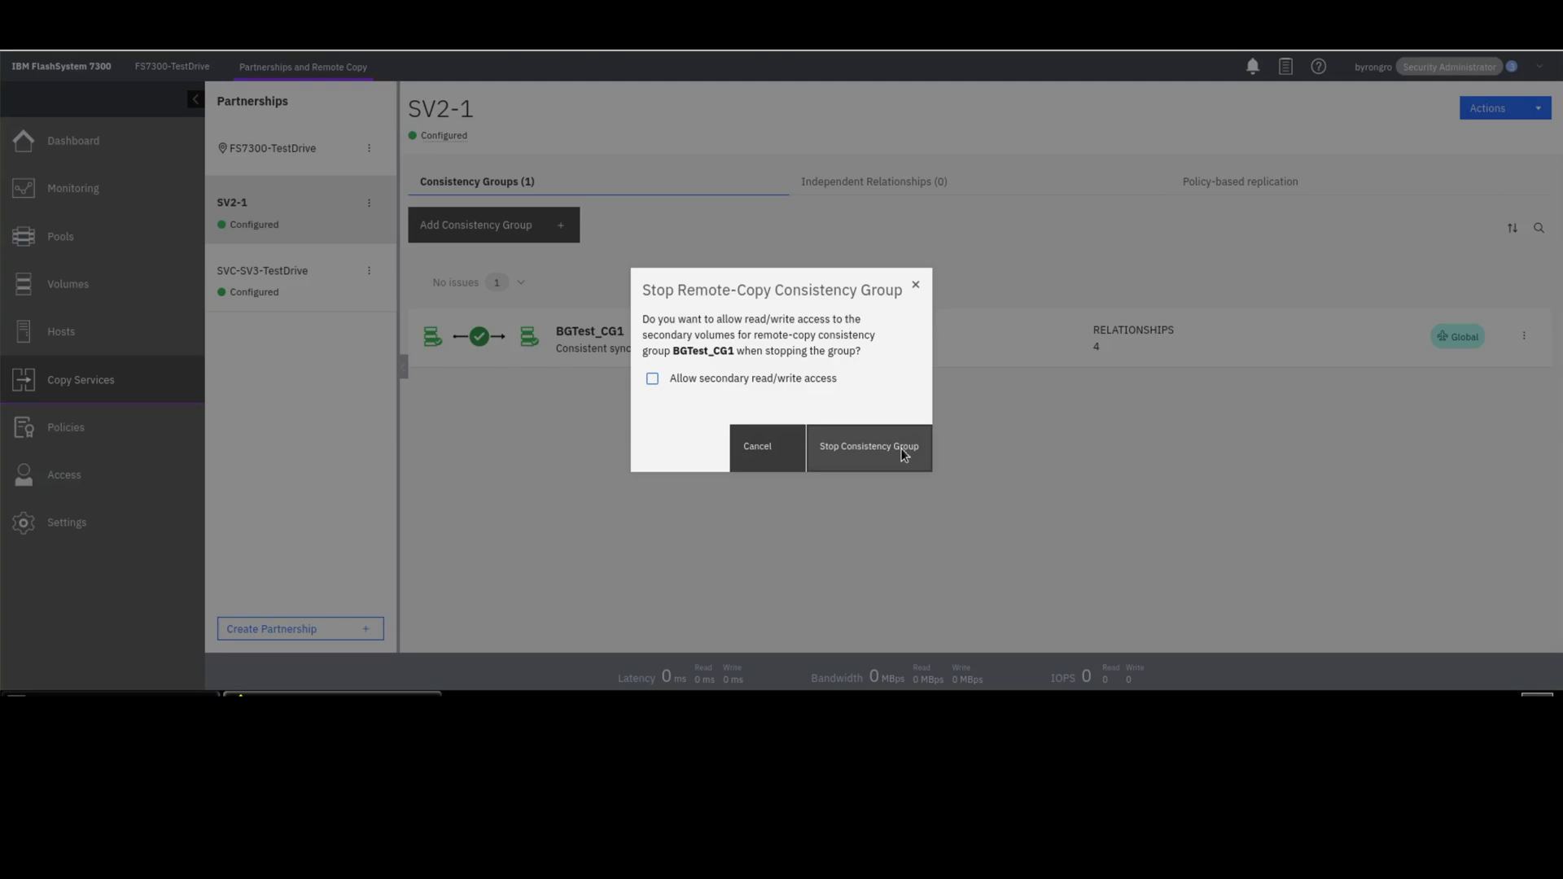
pyautogui.click(903, 450)
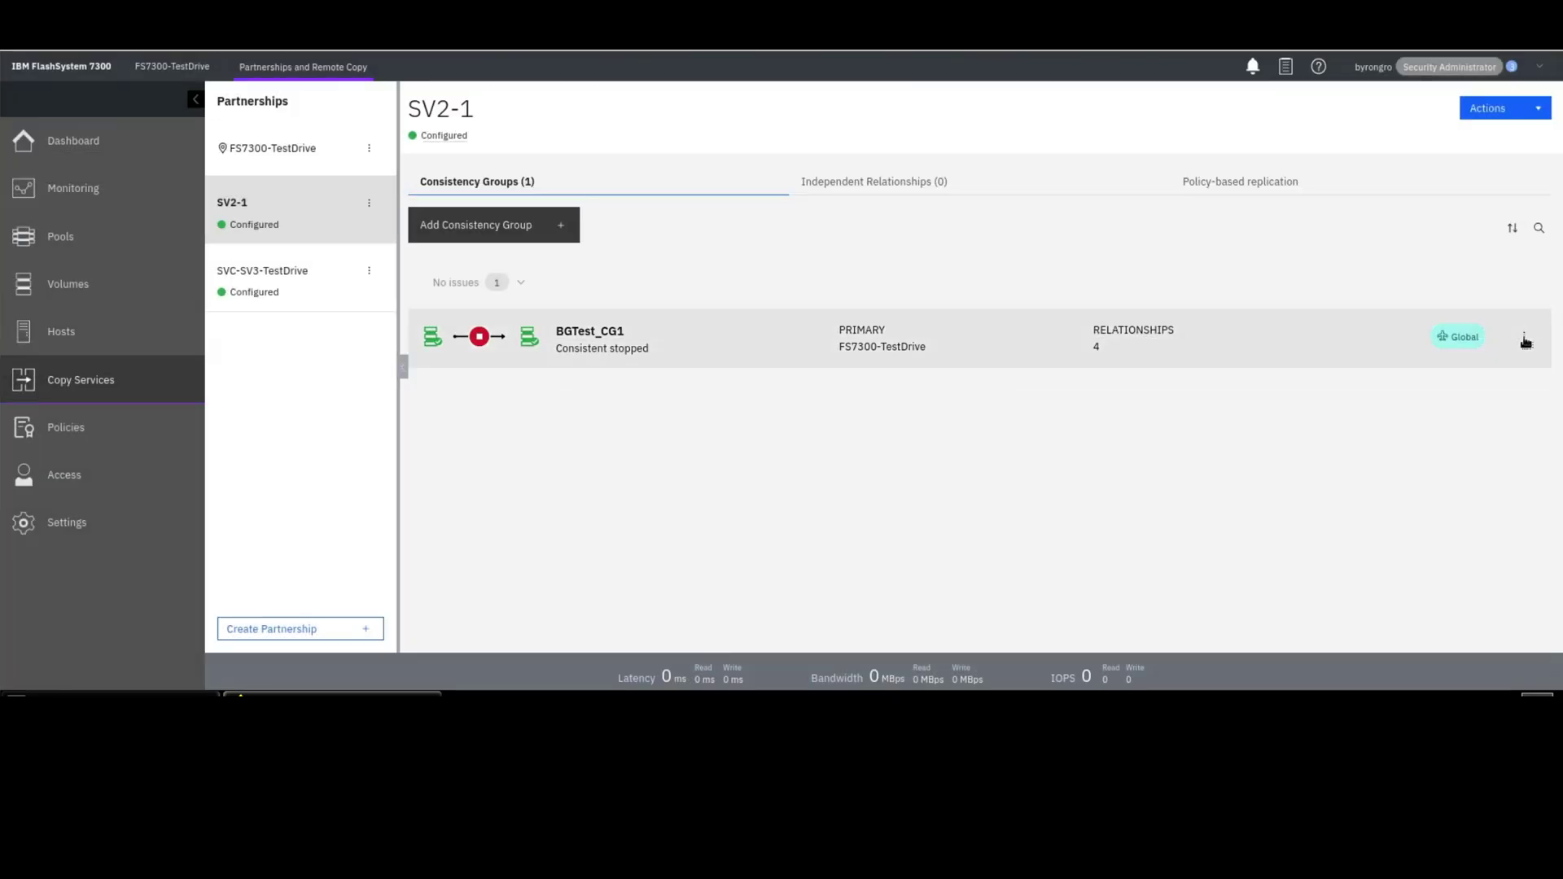
pyautogui.click(1524, 337)
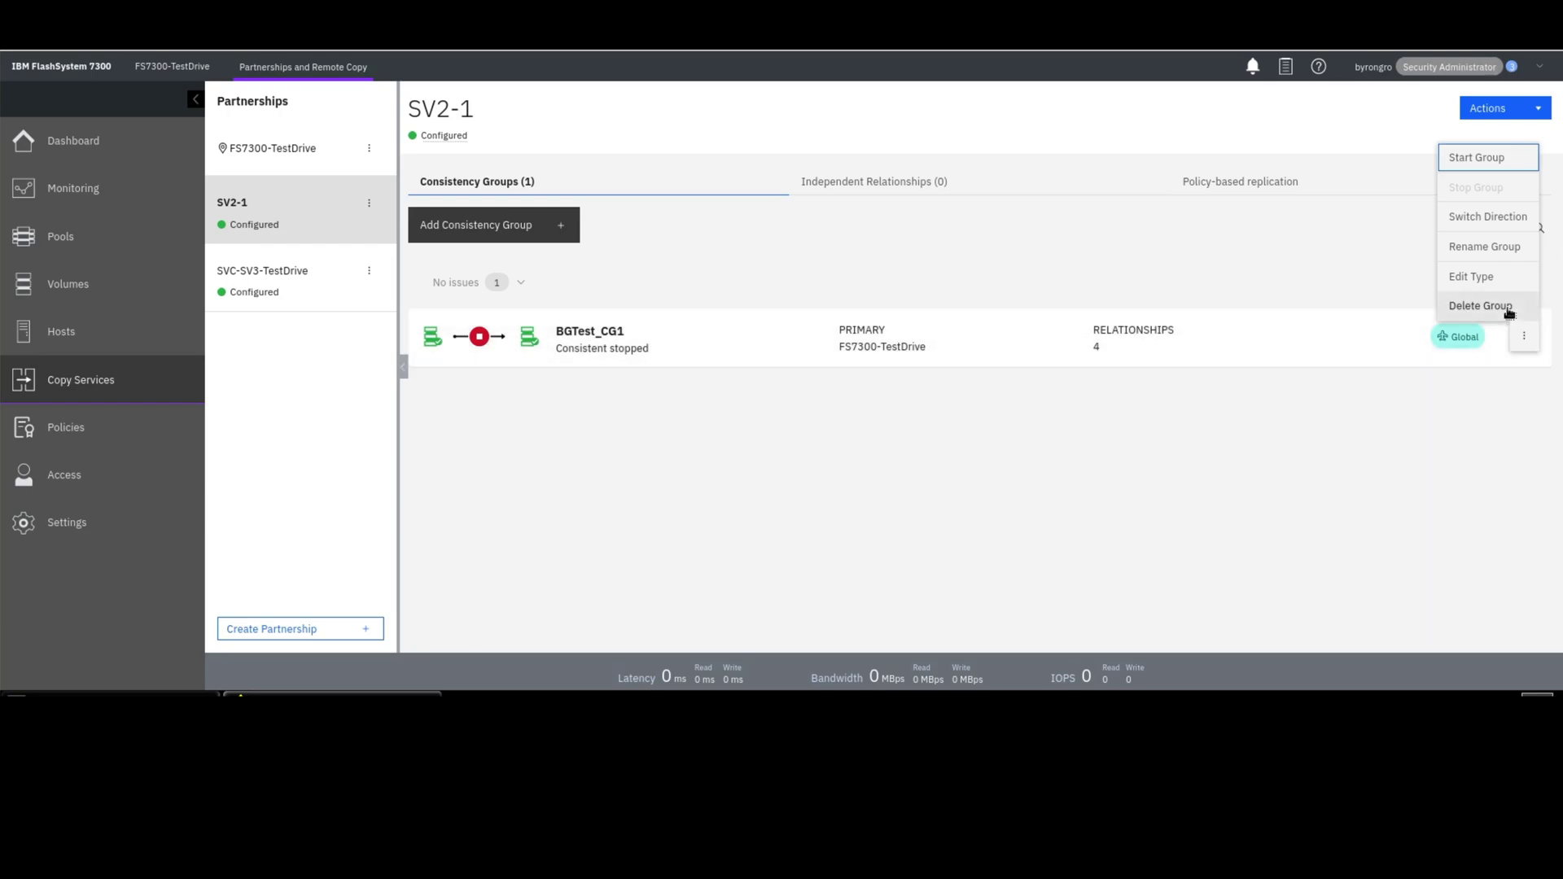
pyautogui.click(1512, 310)
pyautogui.click(842, 462)
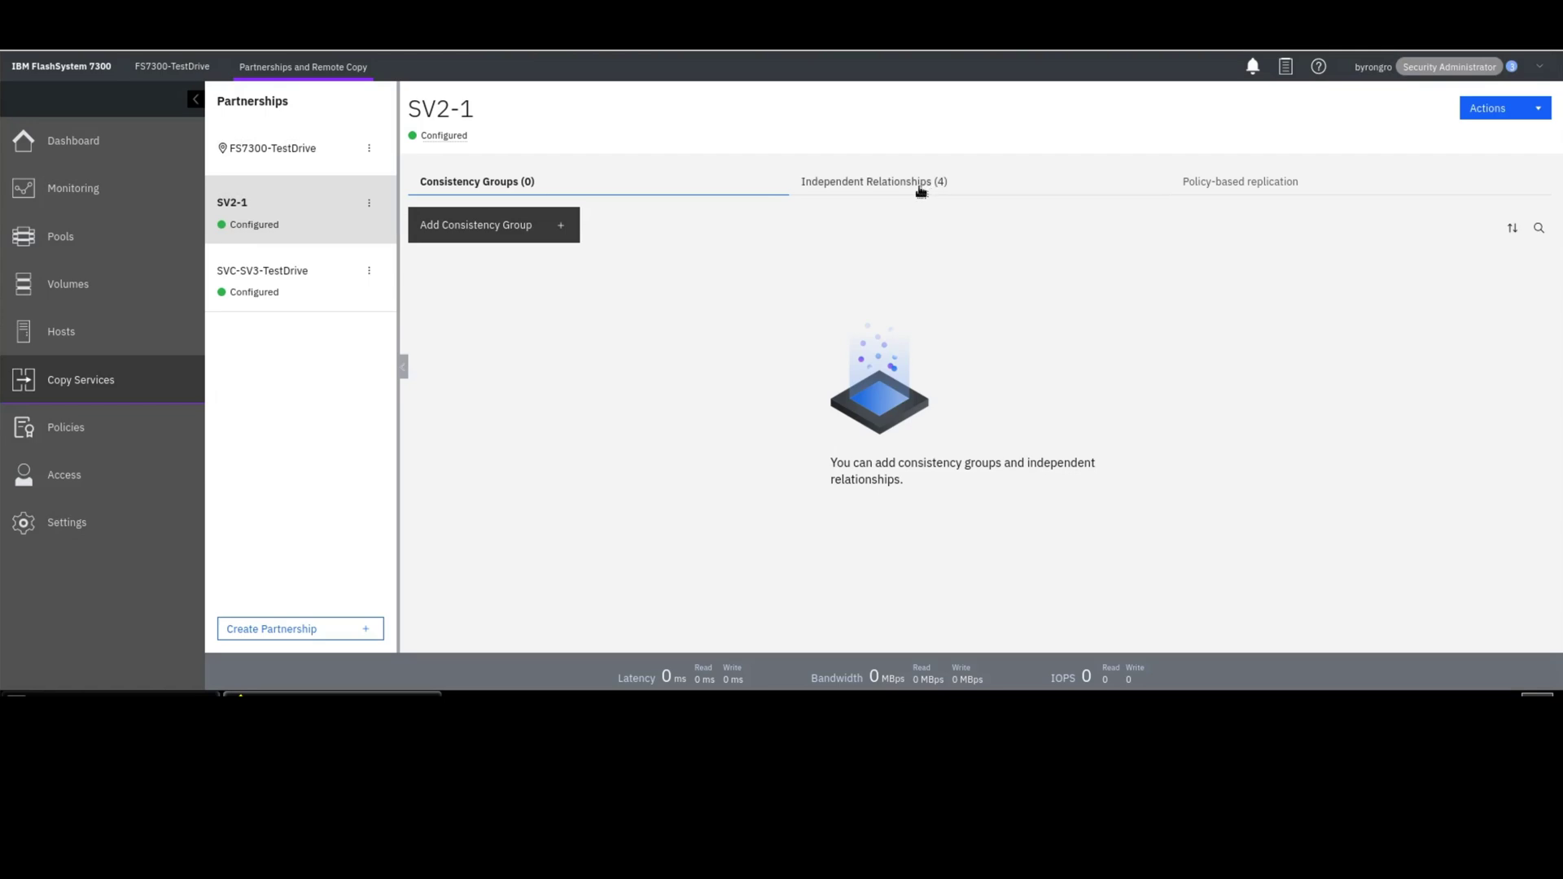
# Select all four independent relationships with SV2-1 and delete them, verifying the count 4.
pyautogui.click(921, 186)
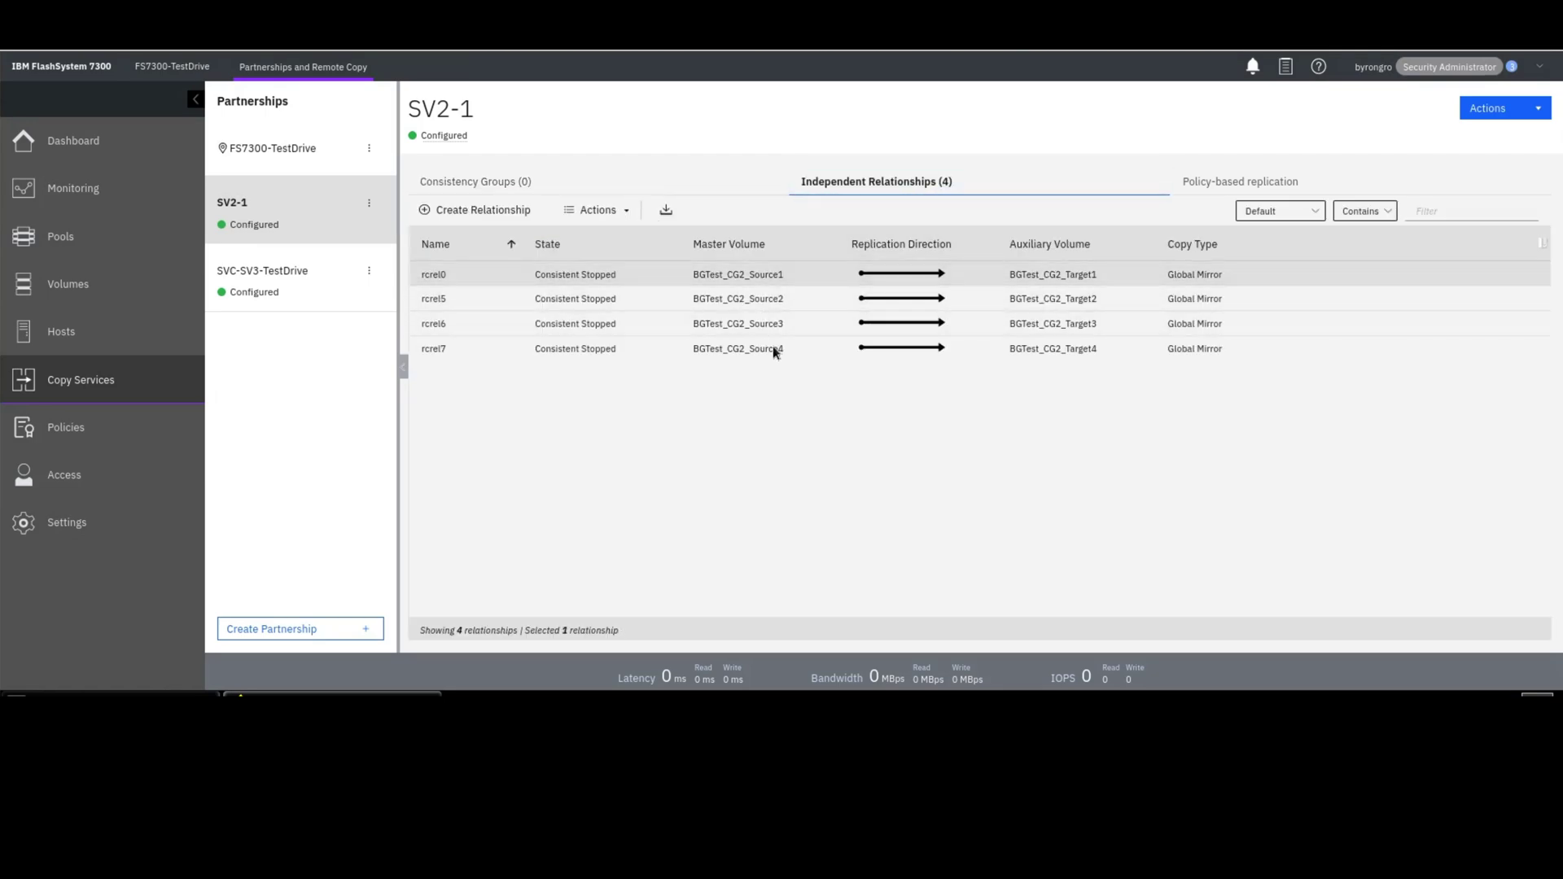
pyautogui.click(775, 350)
pyautogui.hotkey('ctrl', 'a')
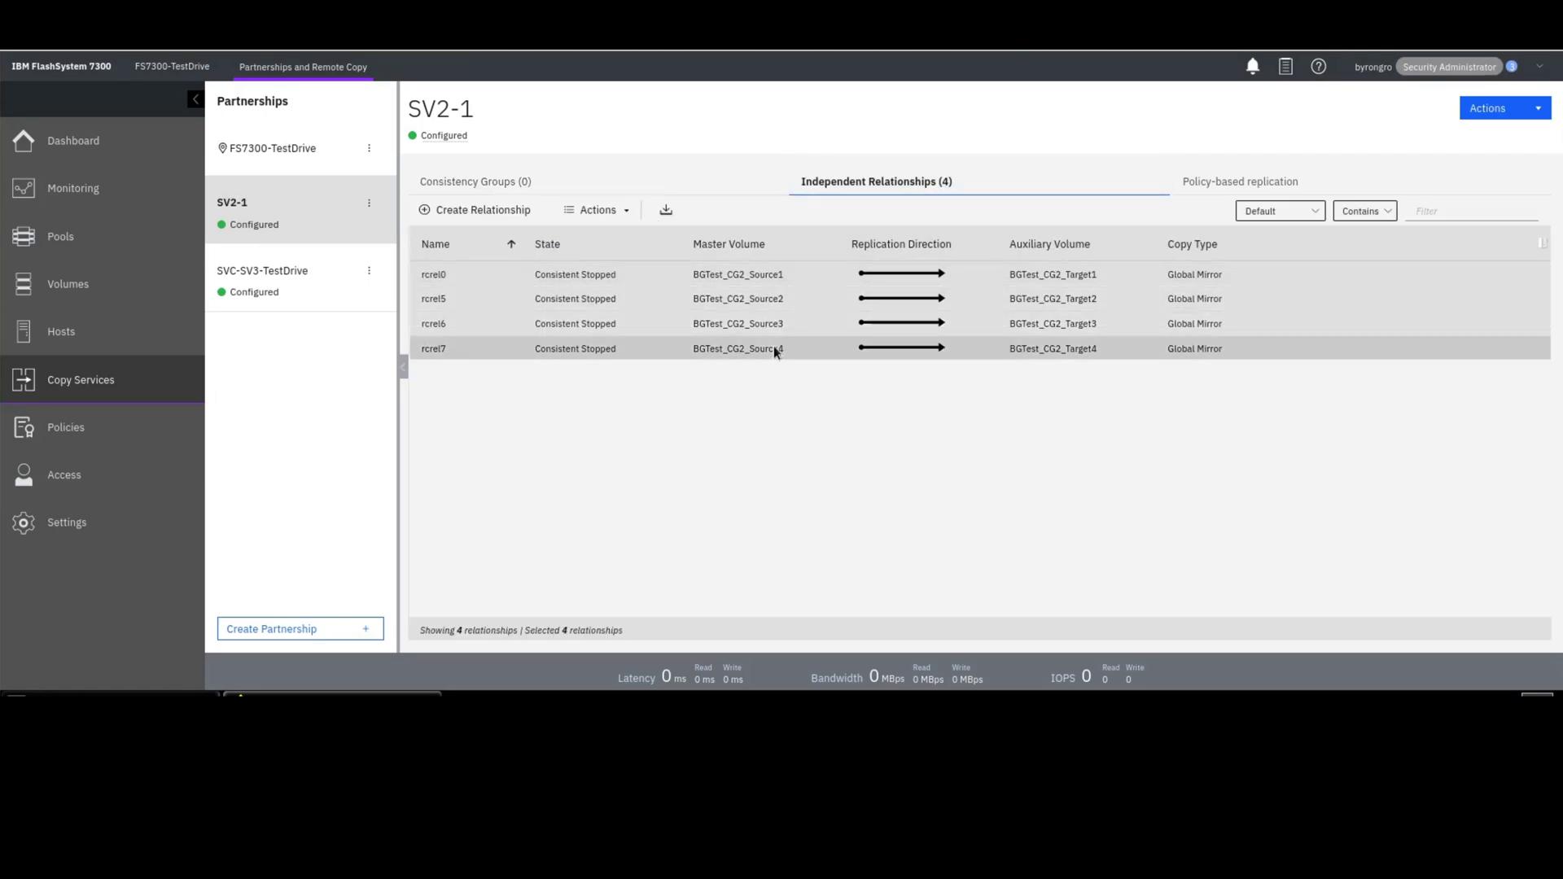
pyautogui.rightClick(774, 348)
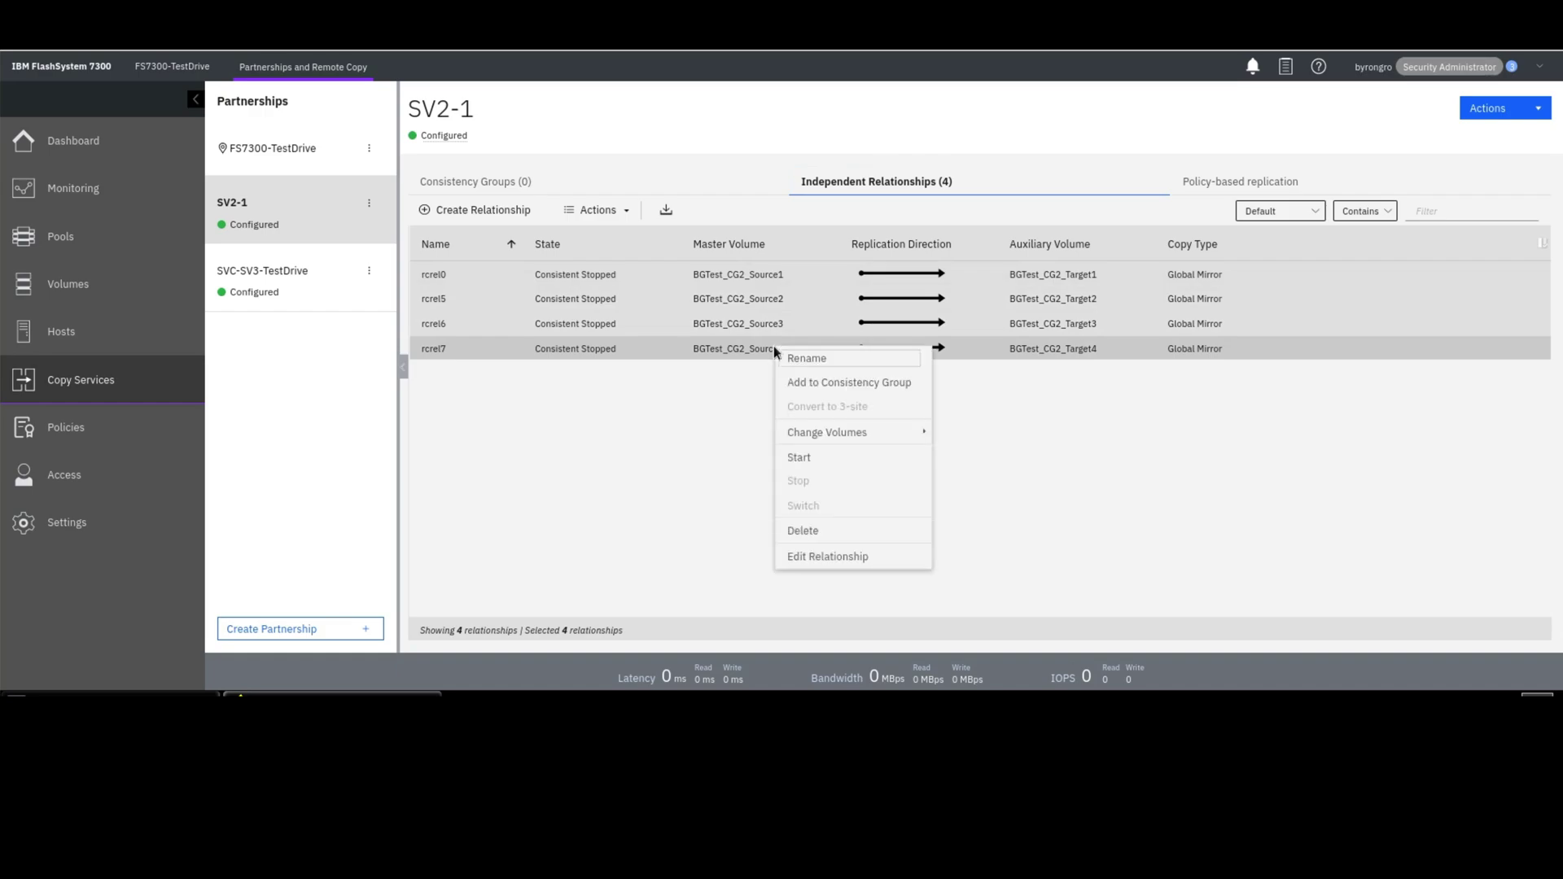
pyautogui.click(819, 529)
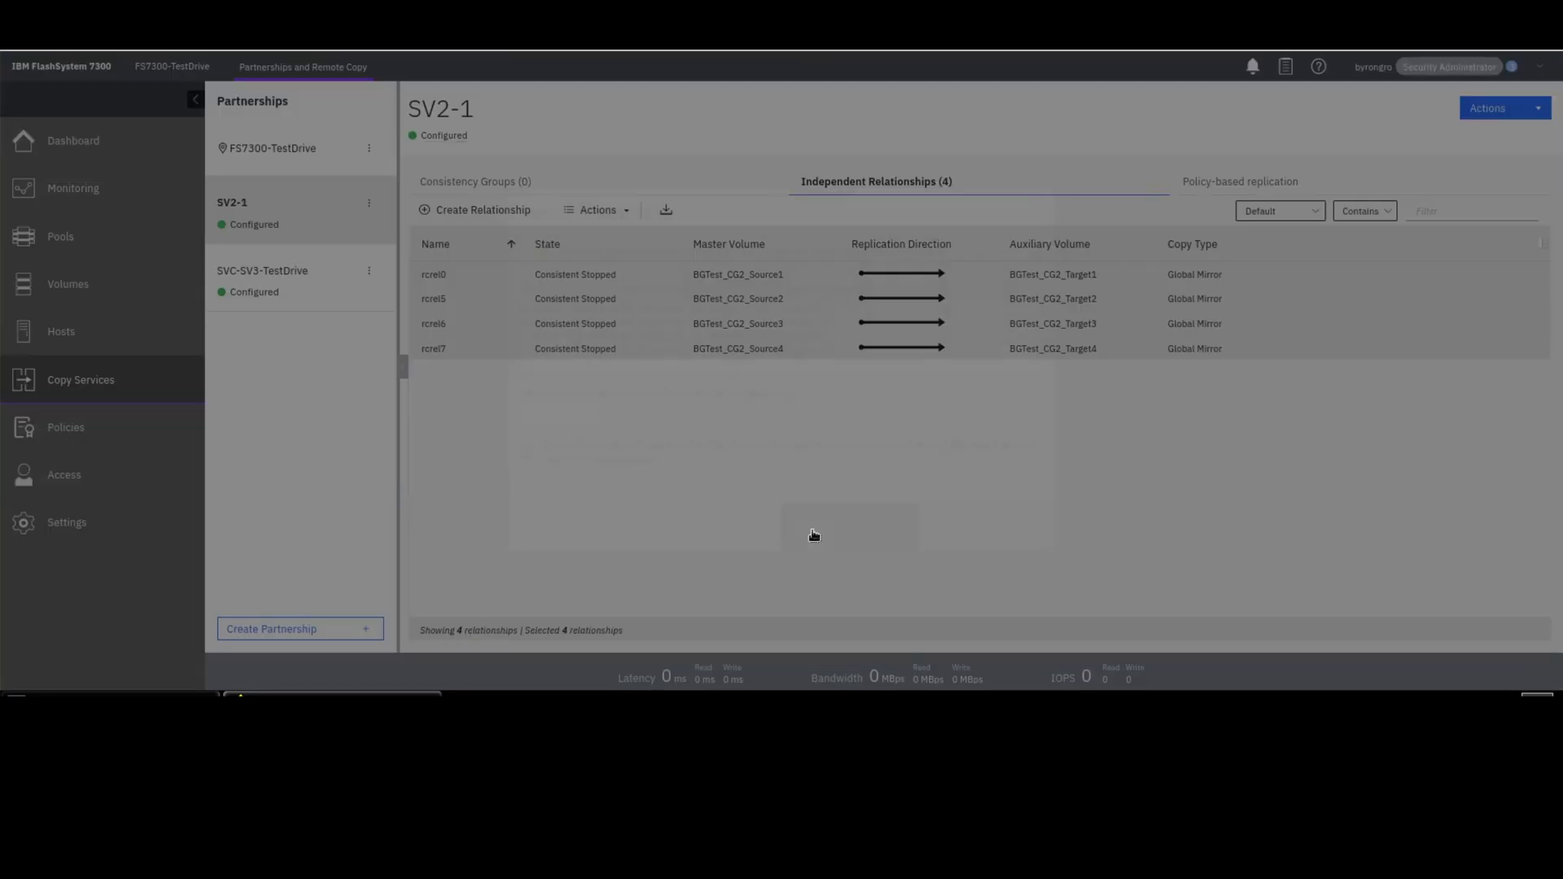
pyautogui.click(574, 418)
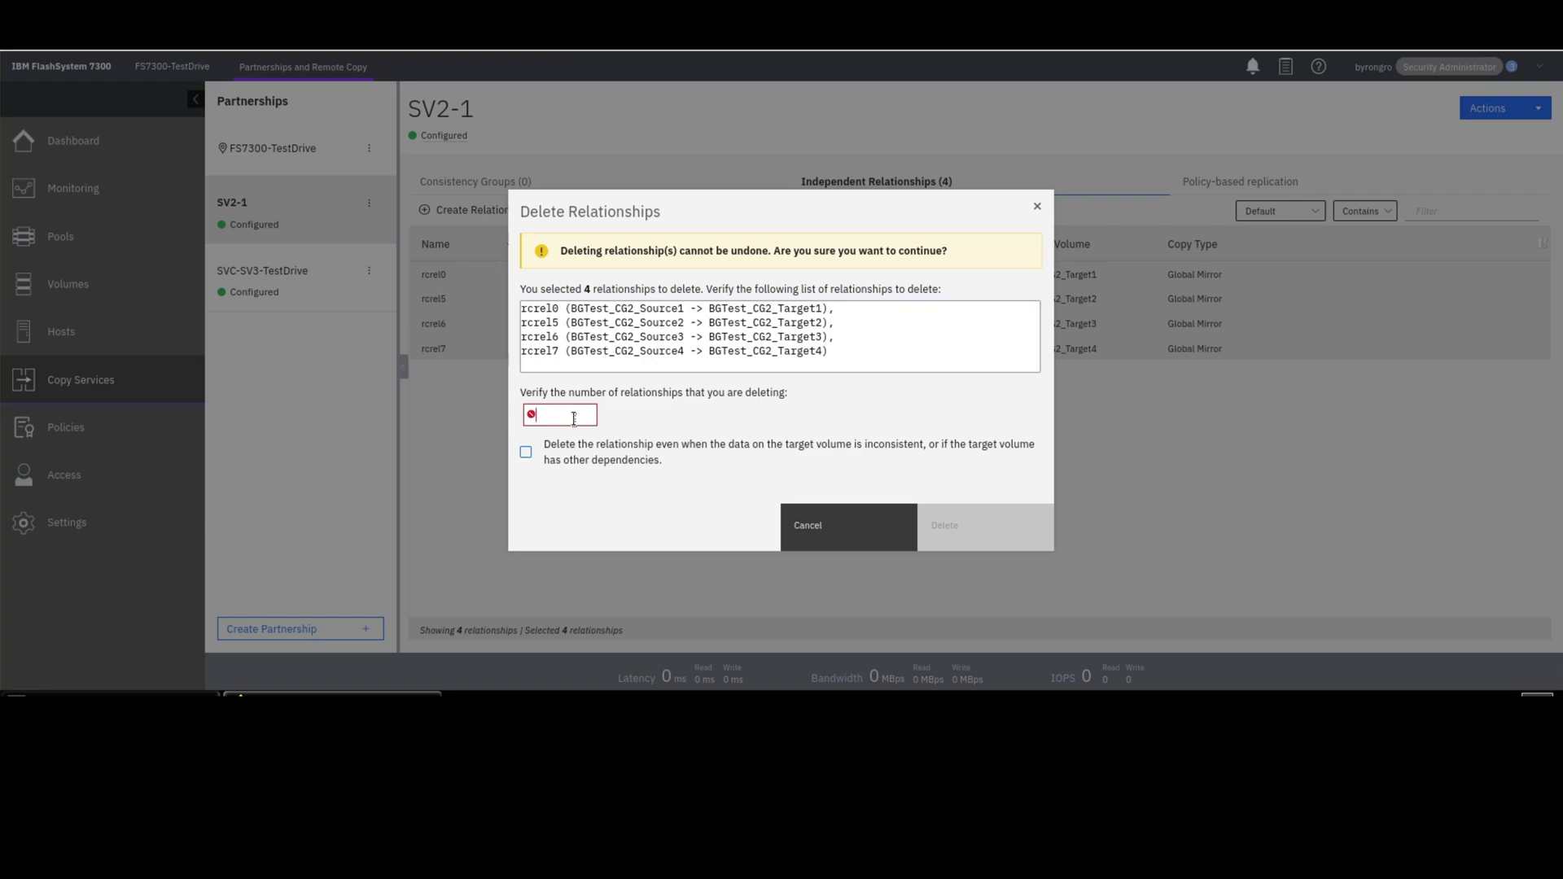
pyautogui.write('4')
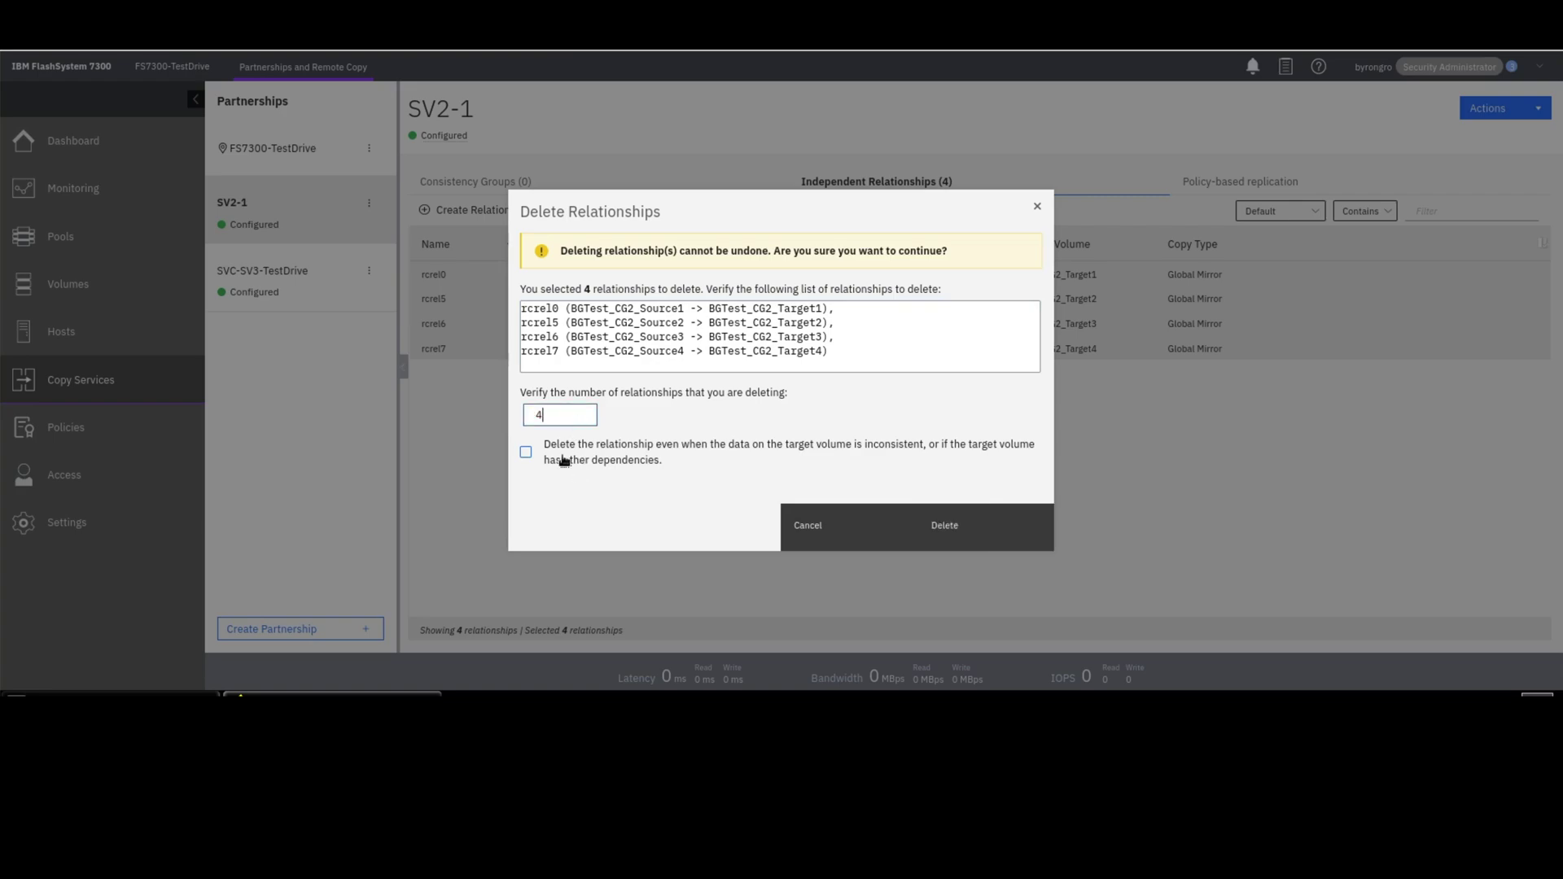
pyautogui.click(934, 514)
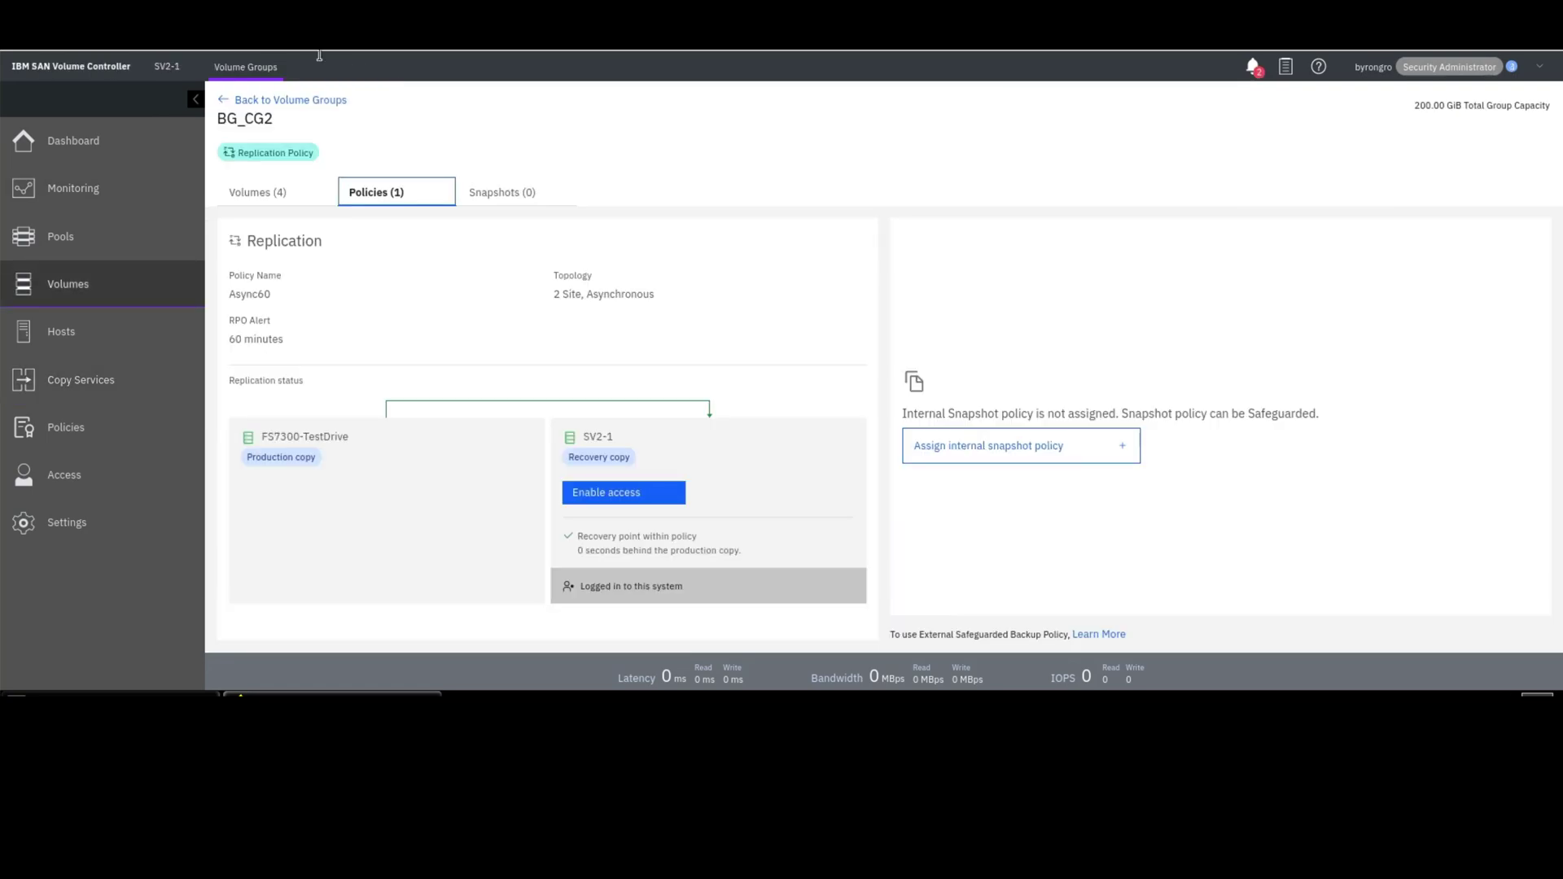
# Expand the SV2-1 navigation menu to reach the full volumes list.
pyautogui.click(90, 381)
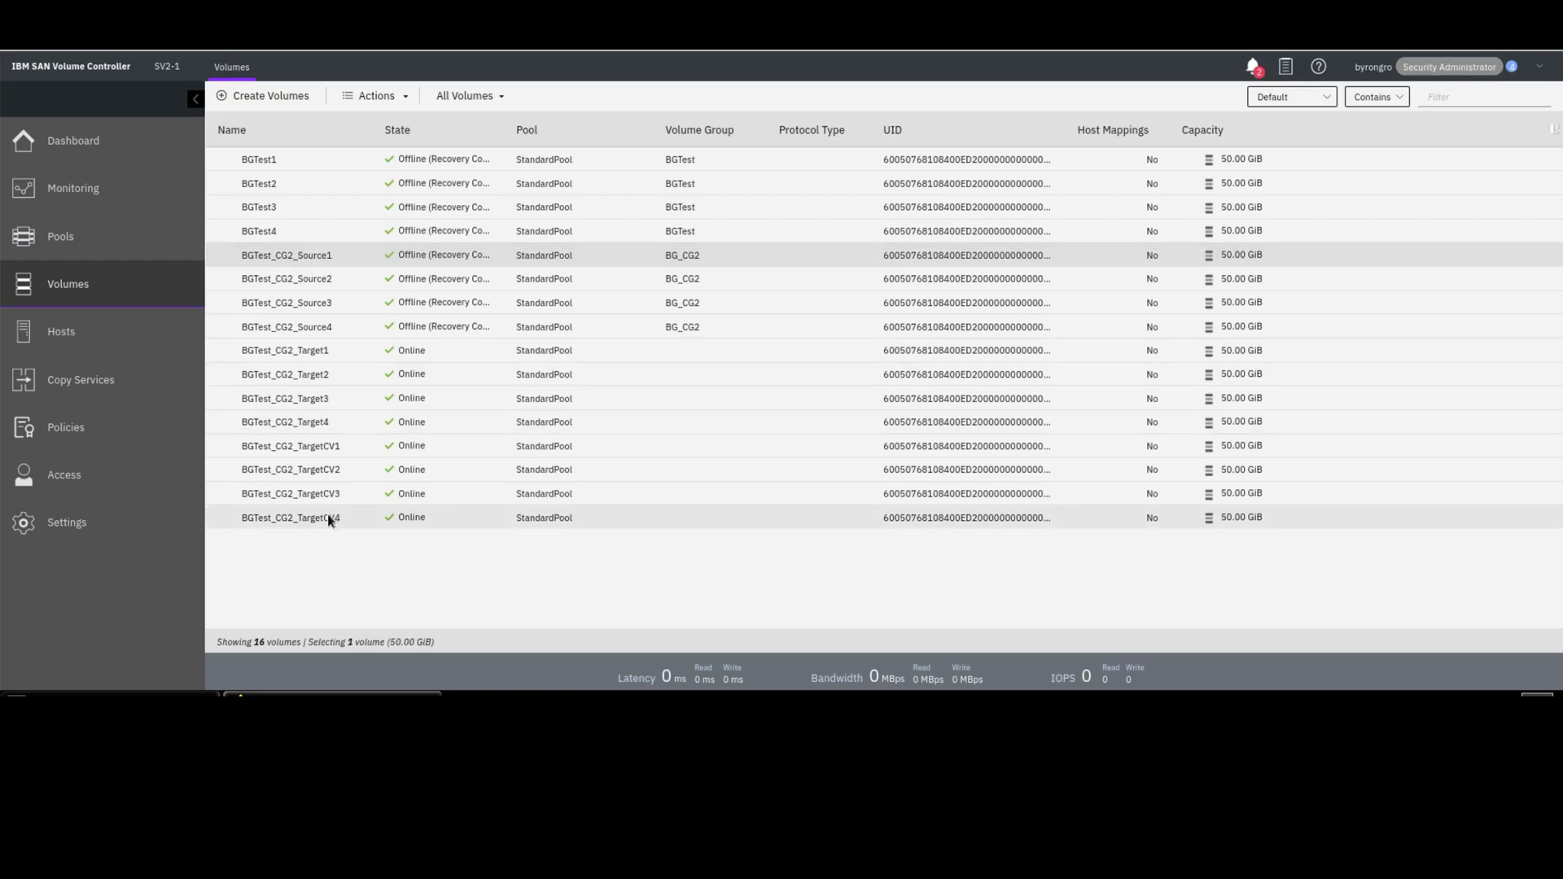
# Delete the eight volumes BGTest_CG2_Target1 through TargetCV4, confirming 8 and allowing FlashCopy and remote-copy dependencies.
pyautogui.click(313, 355)
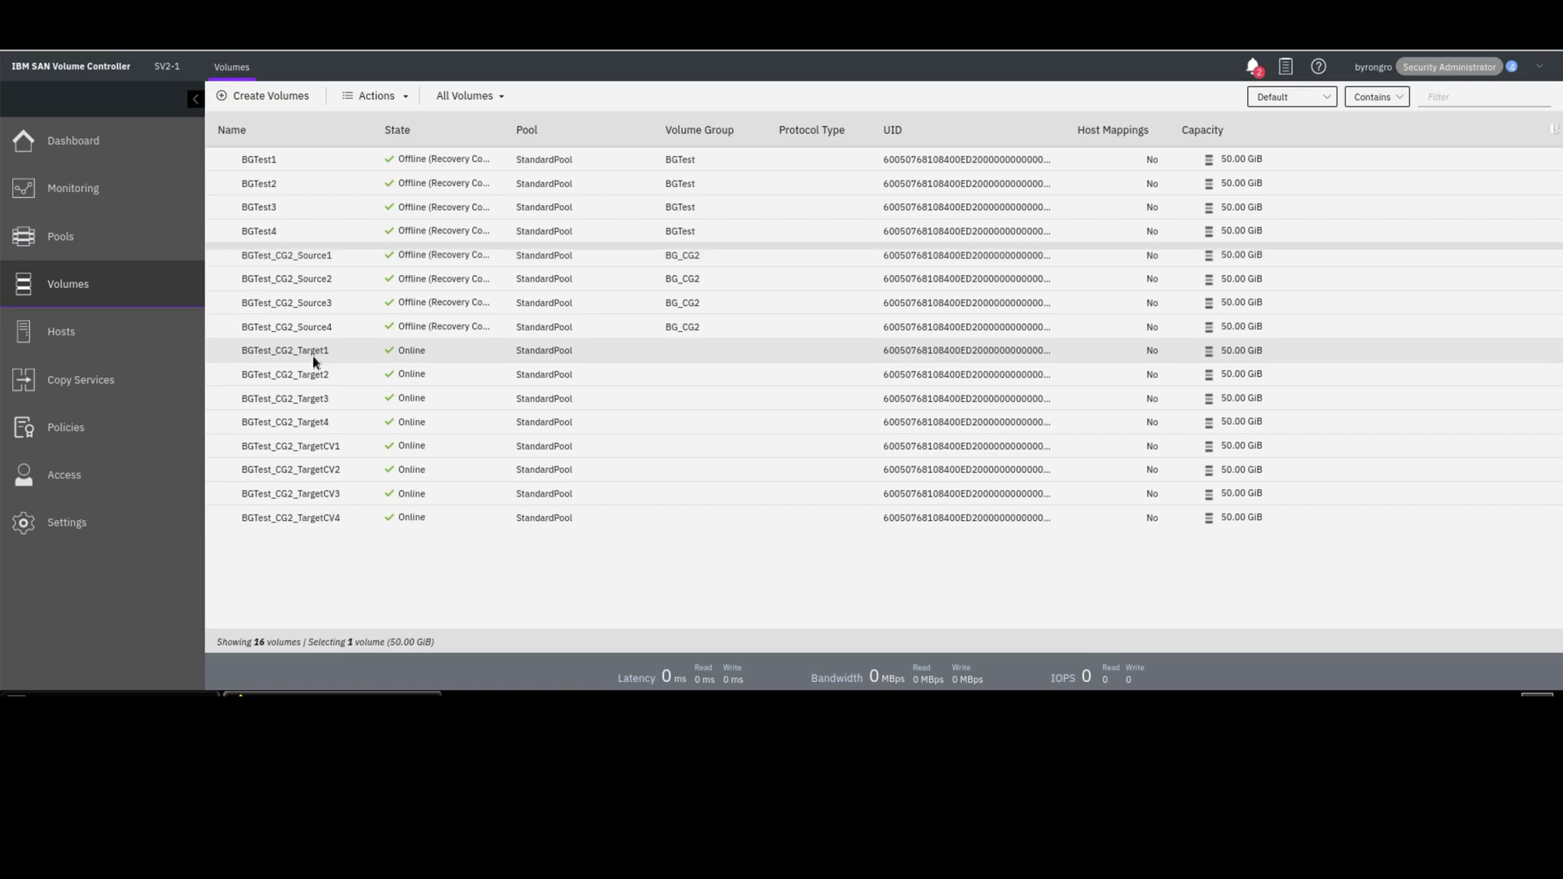
pyautogui.keyDown('shift'); pyautogui.click(325, 518); pyautogui.keyUp('shift')
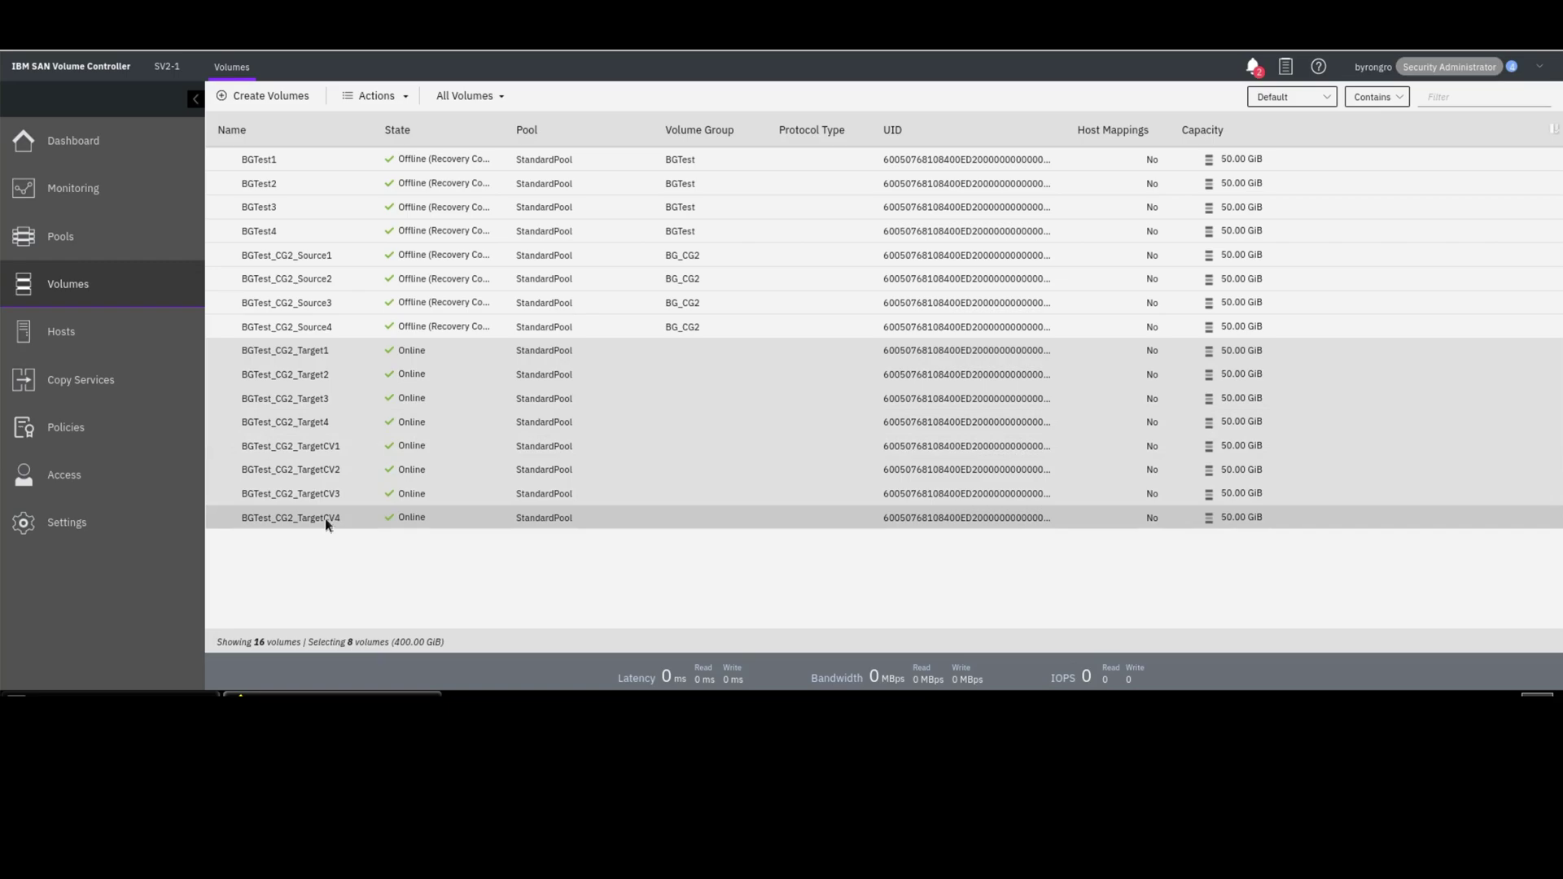
pyautogui.rightClick(325, 518)
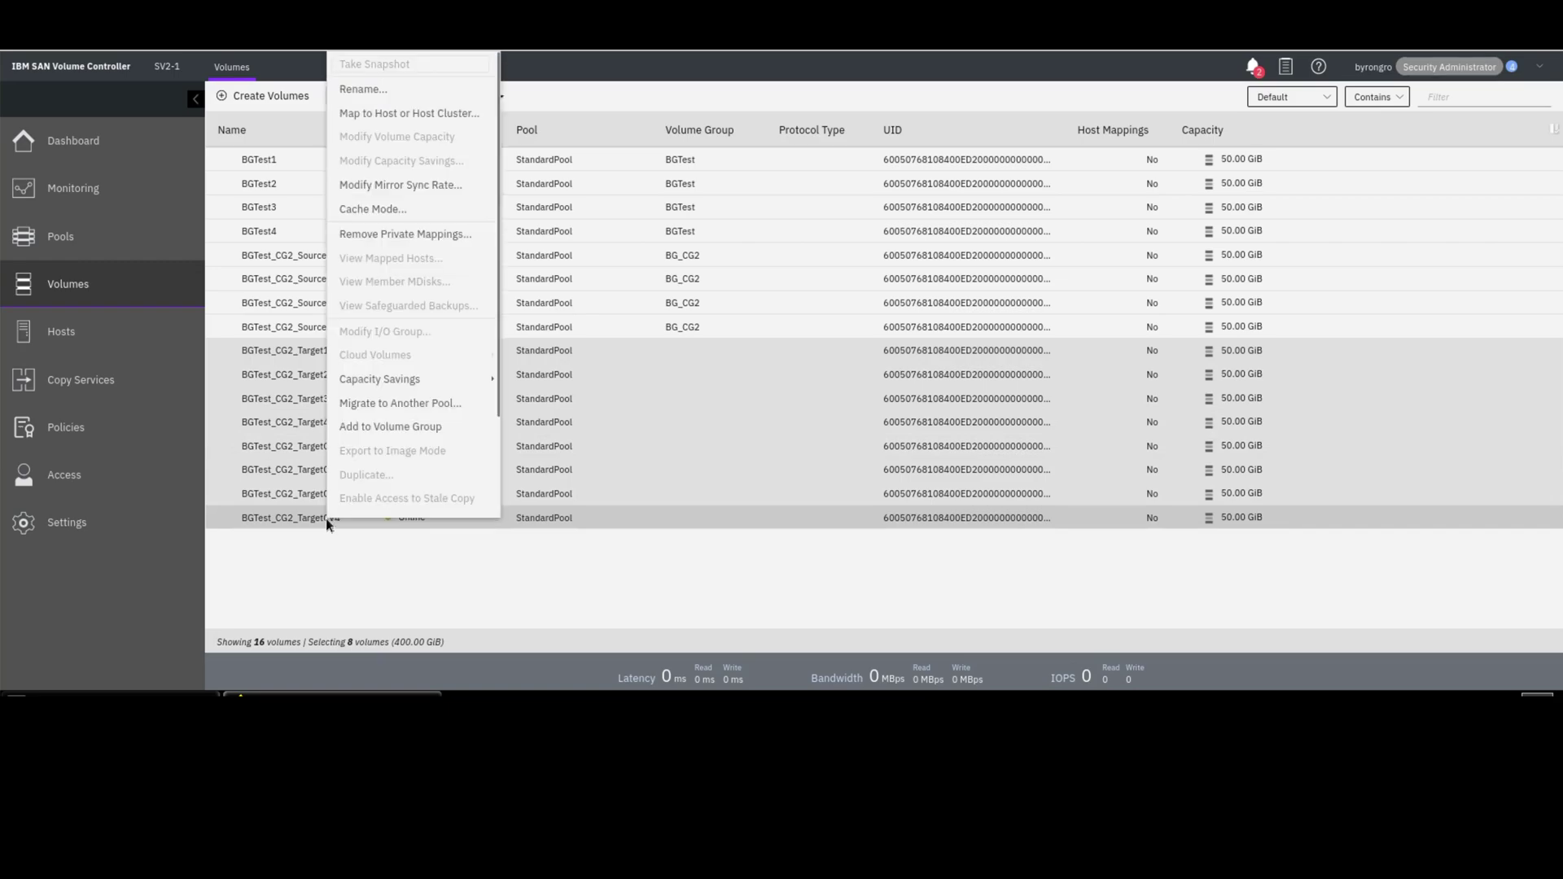
pyautogui.scroll(-3, 351, 457)
pyautogui.click(362, 455)
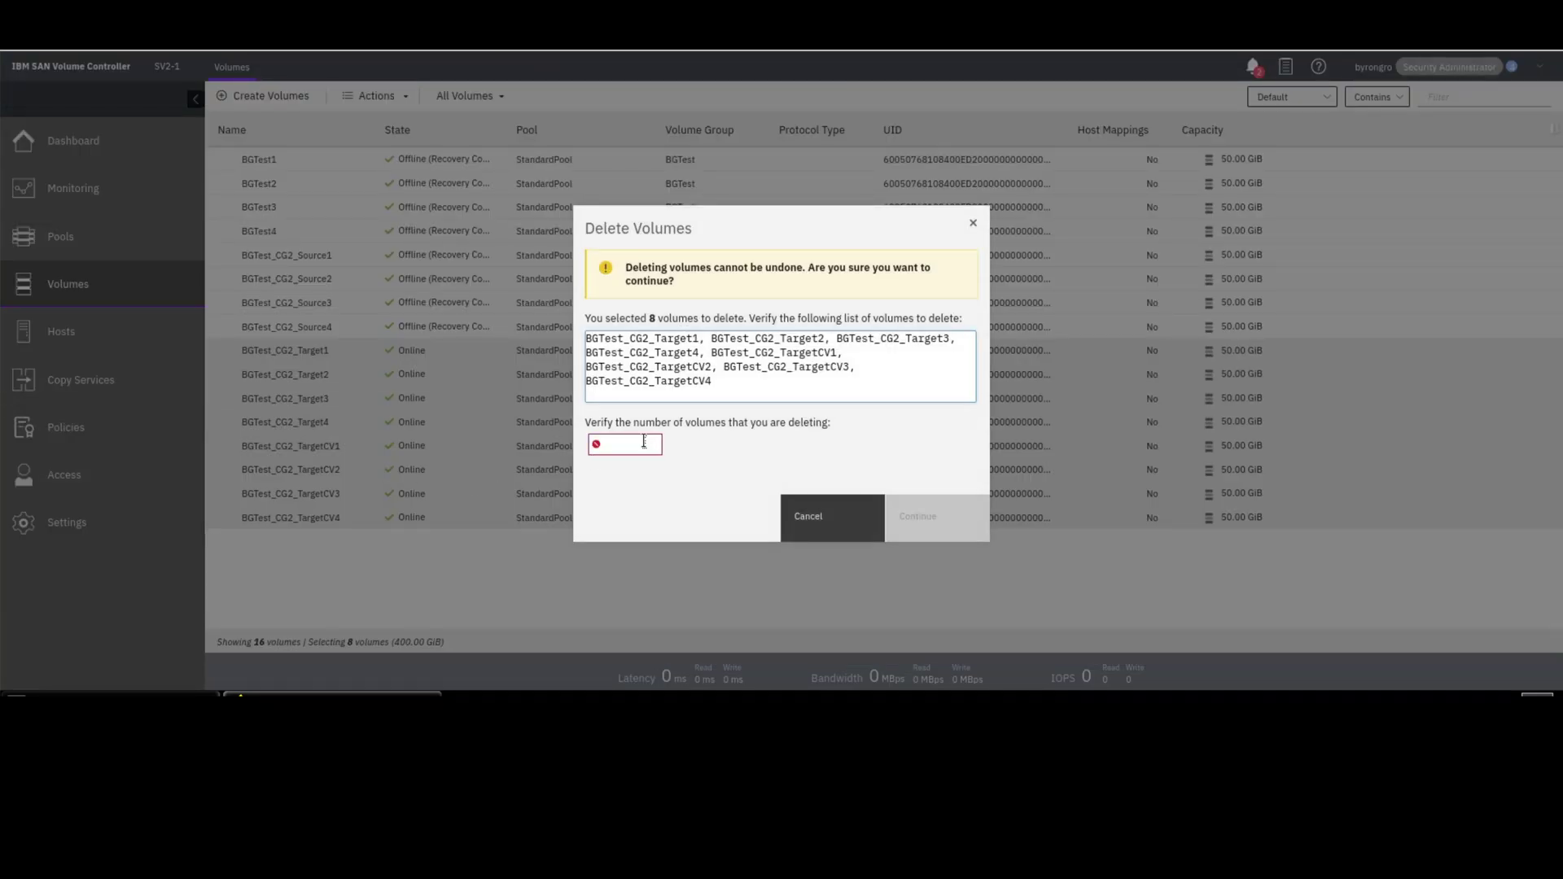
pyautogui.write('8')
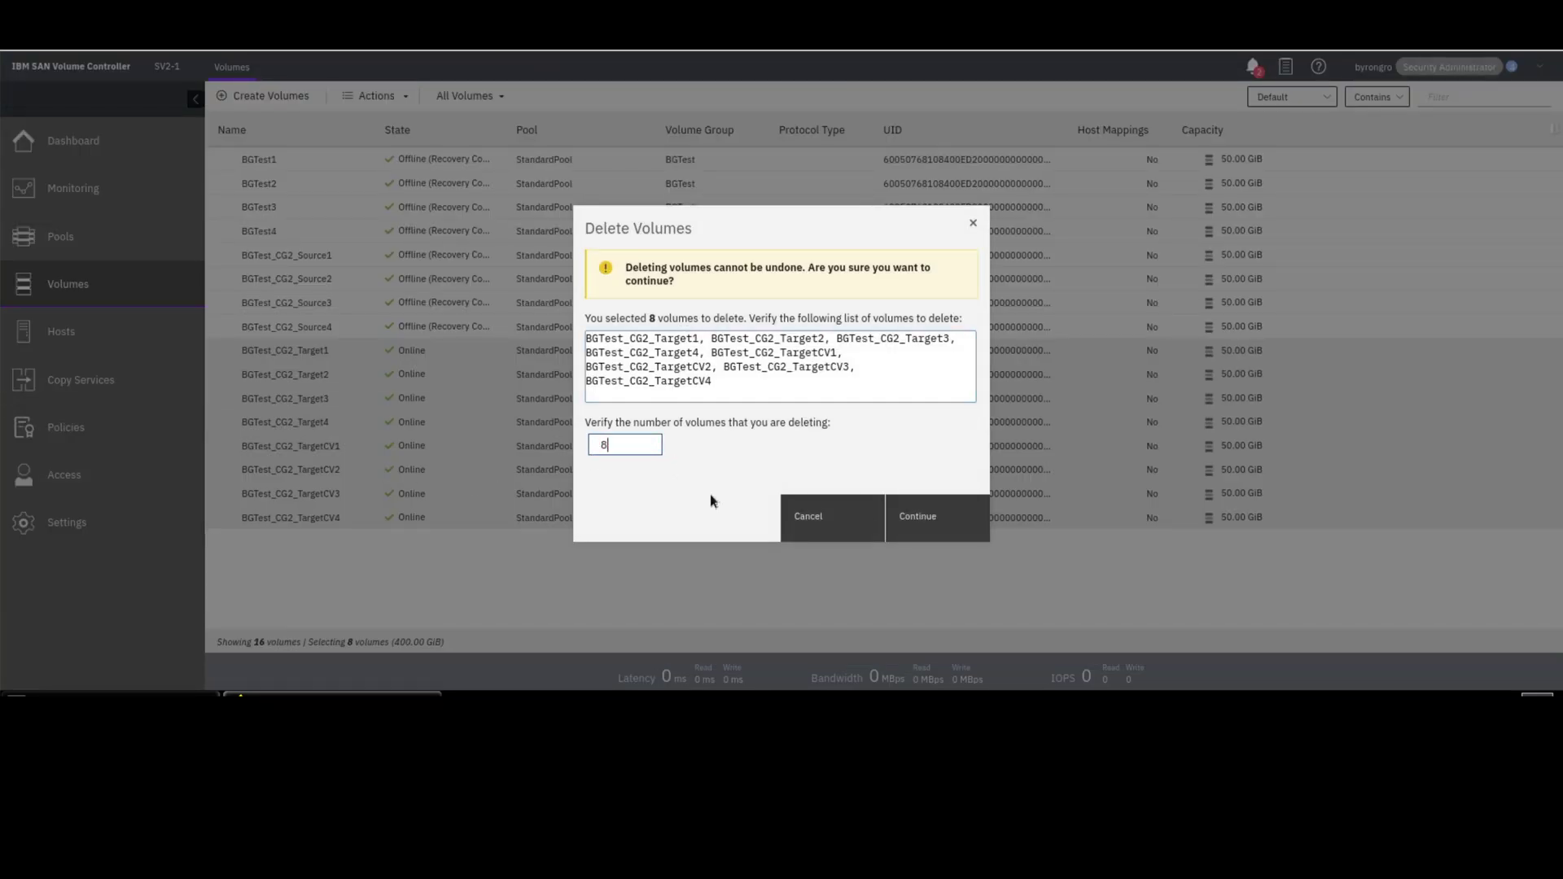
pyautogui.click(918, 518)
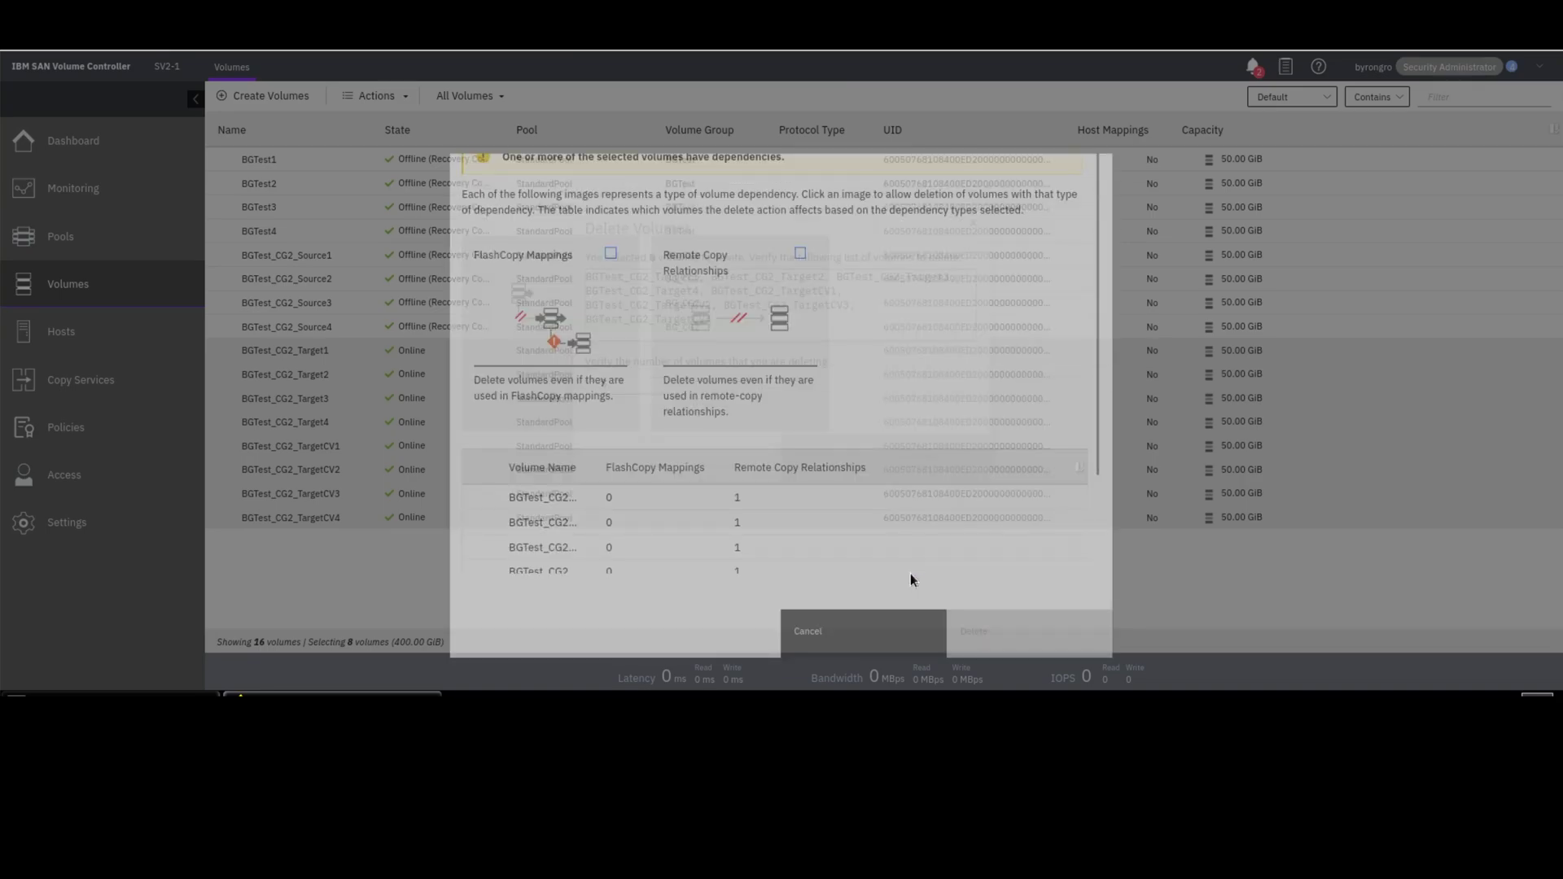
pyautogui.click(610, 254)
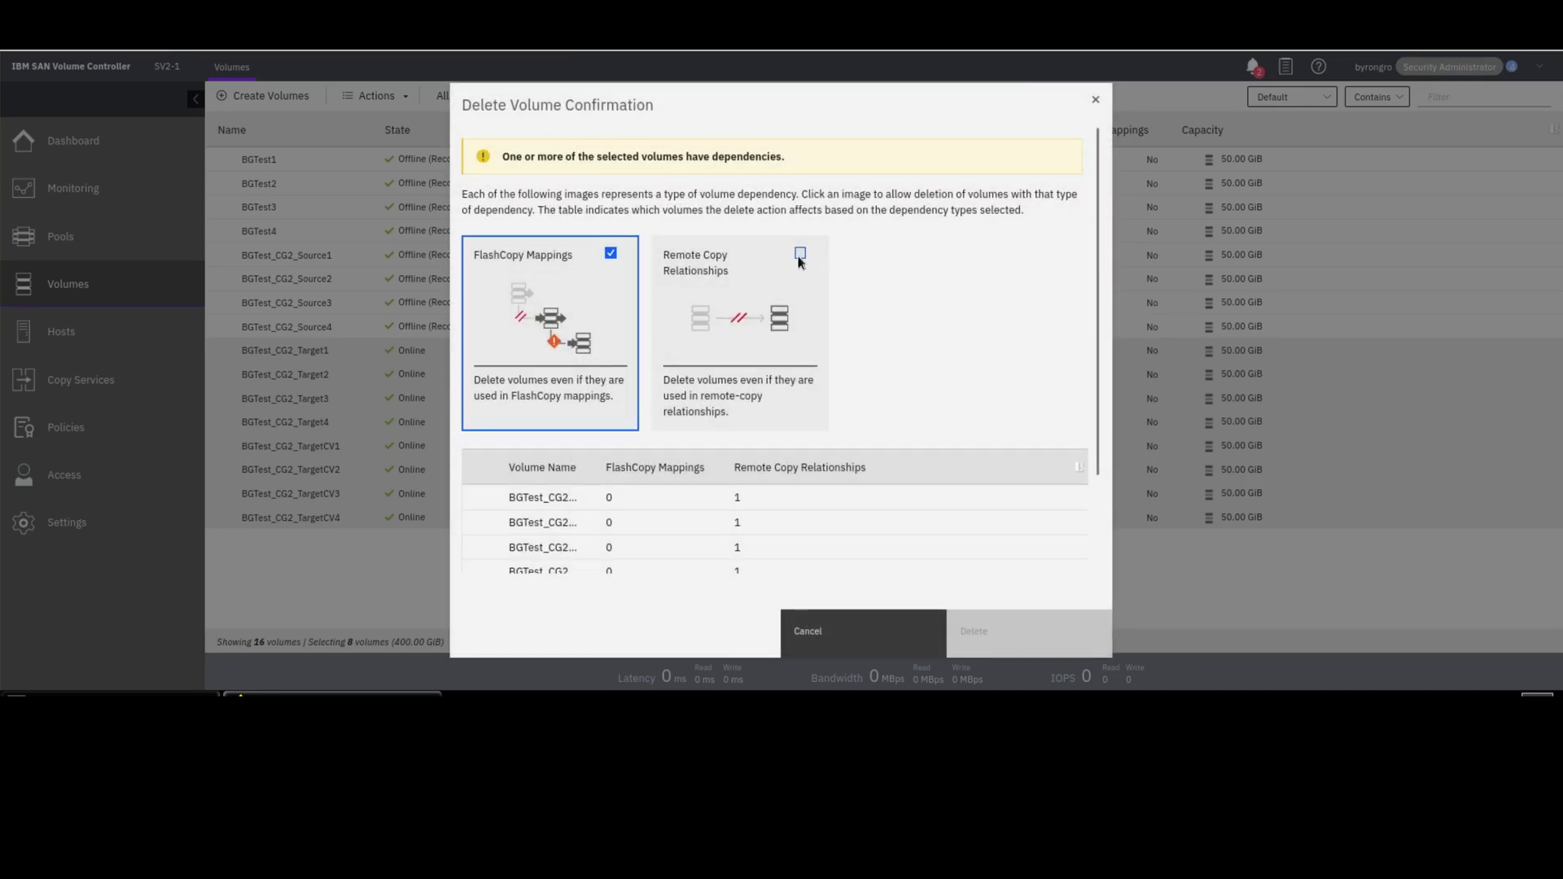
pyautogui.click(802, 255)
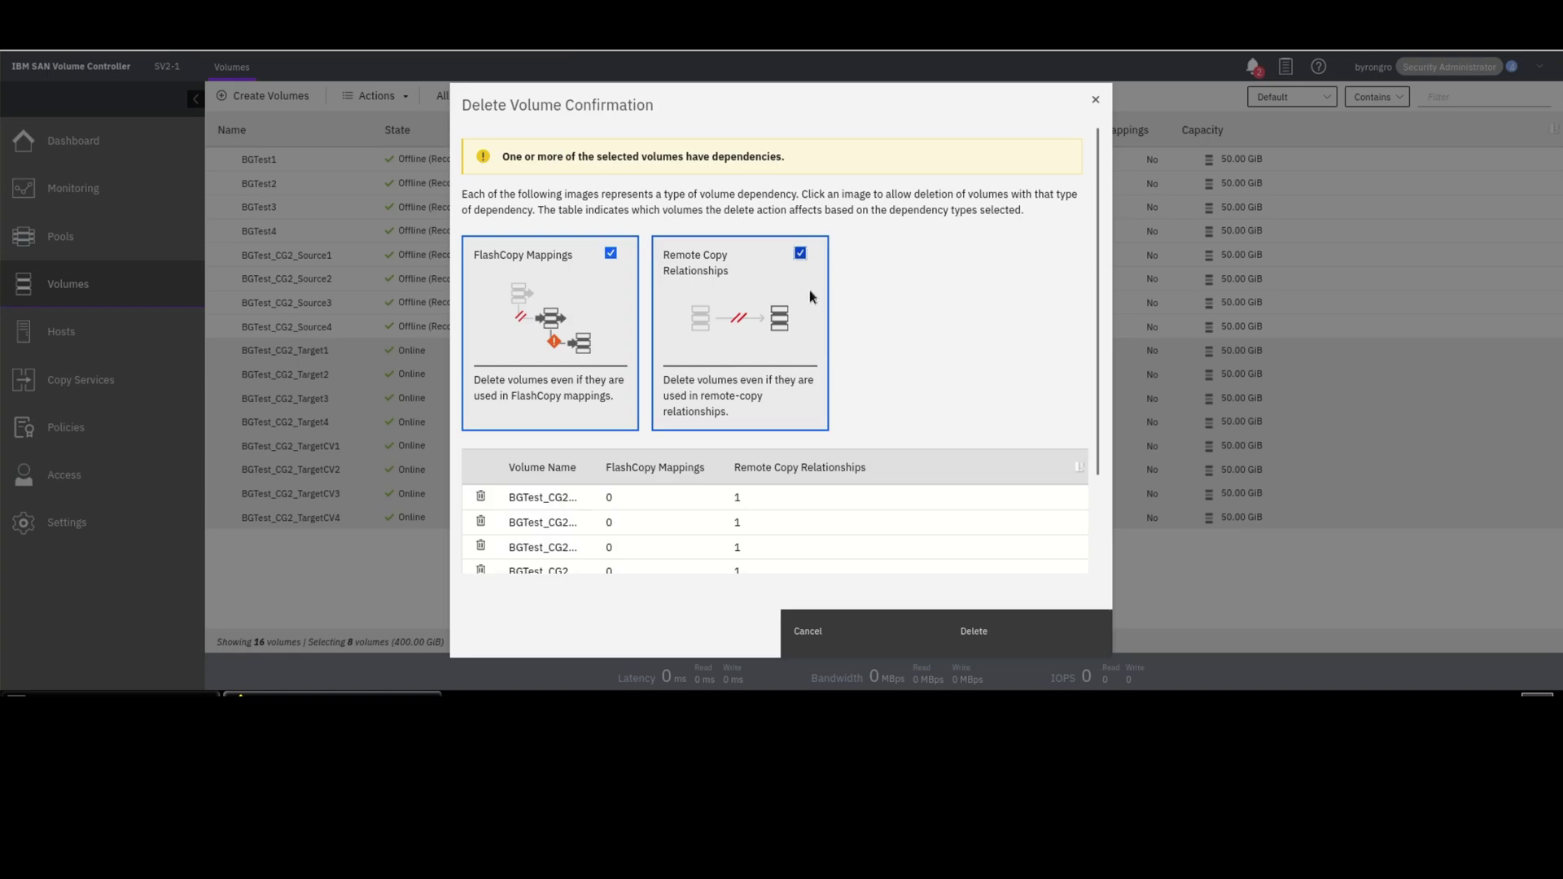
pyautogui.click(1000, 636)
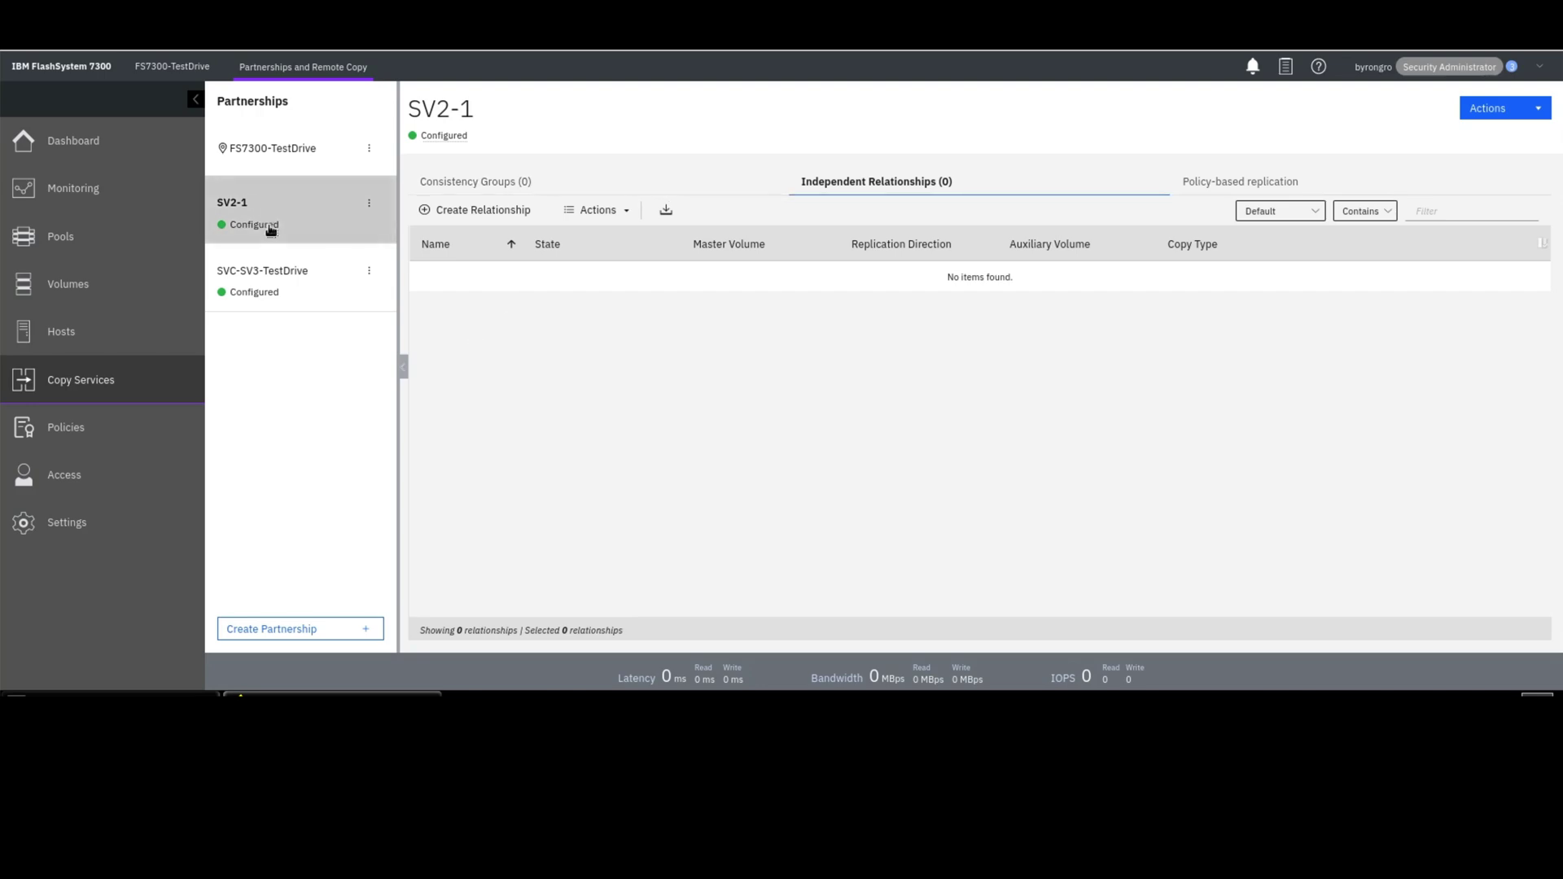
# Set Remote Copy functions to Hidden in GUI Preferences, save, and review the SV2-1 partnership.
pyautogui.click(73, 526)
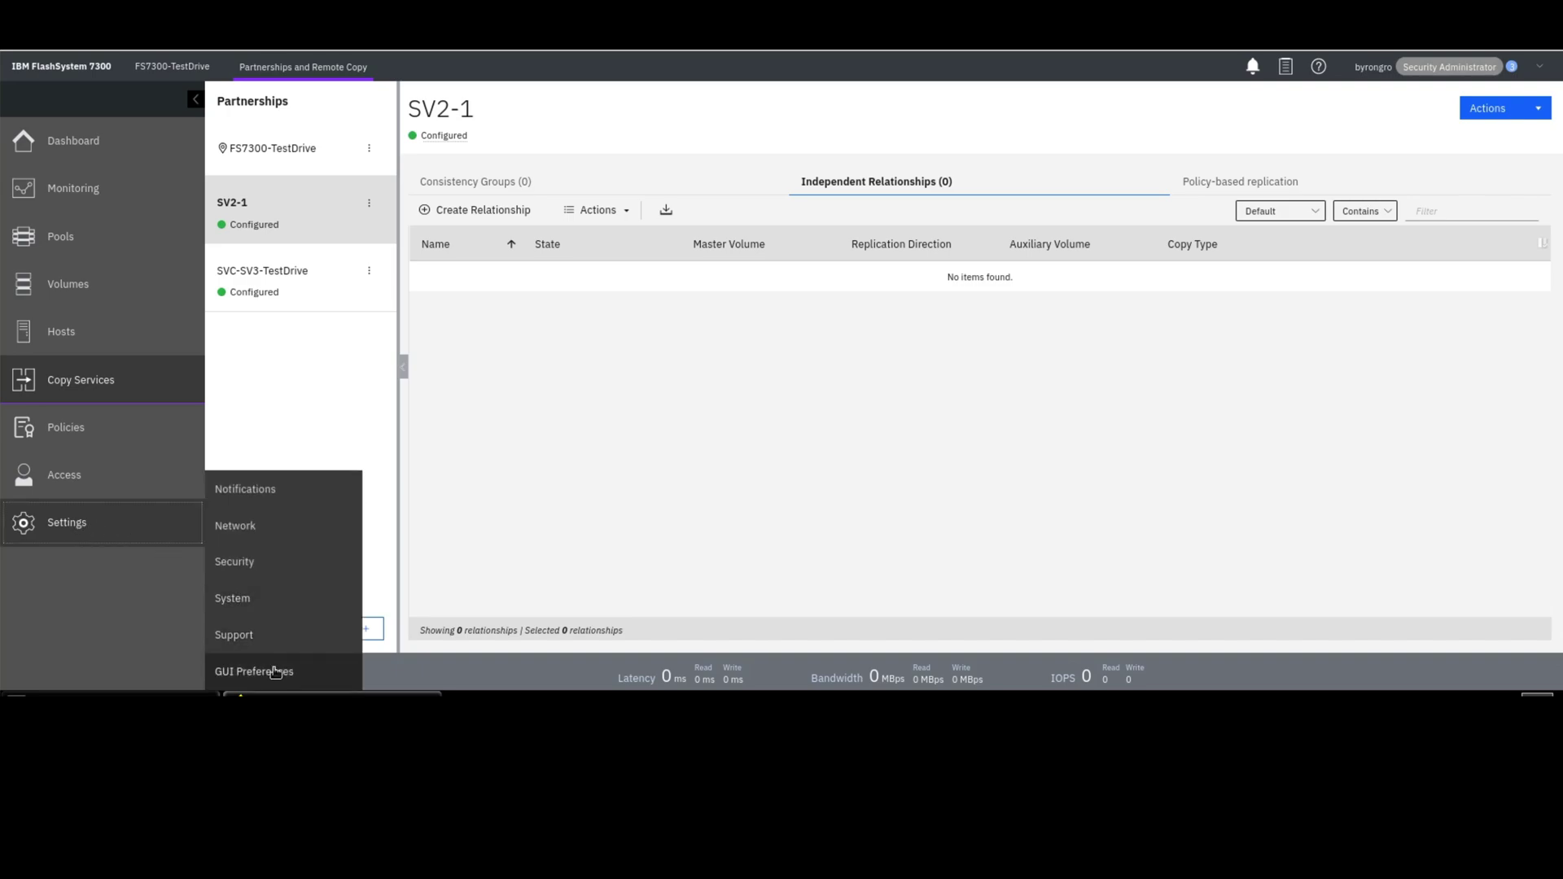
pyautogui.click(272, 672)
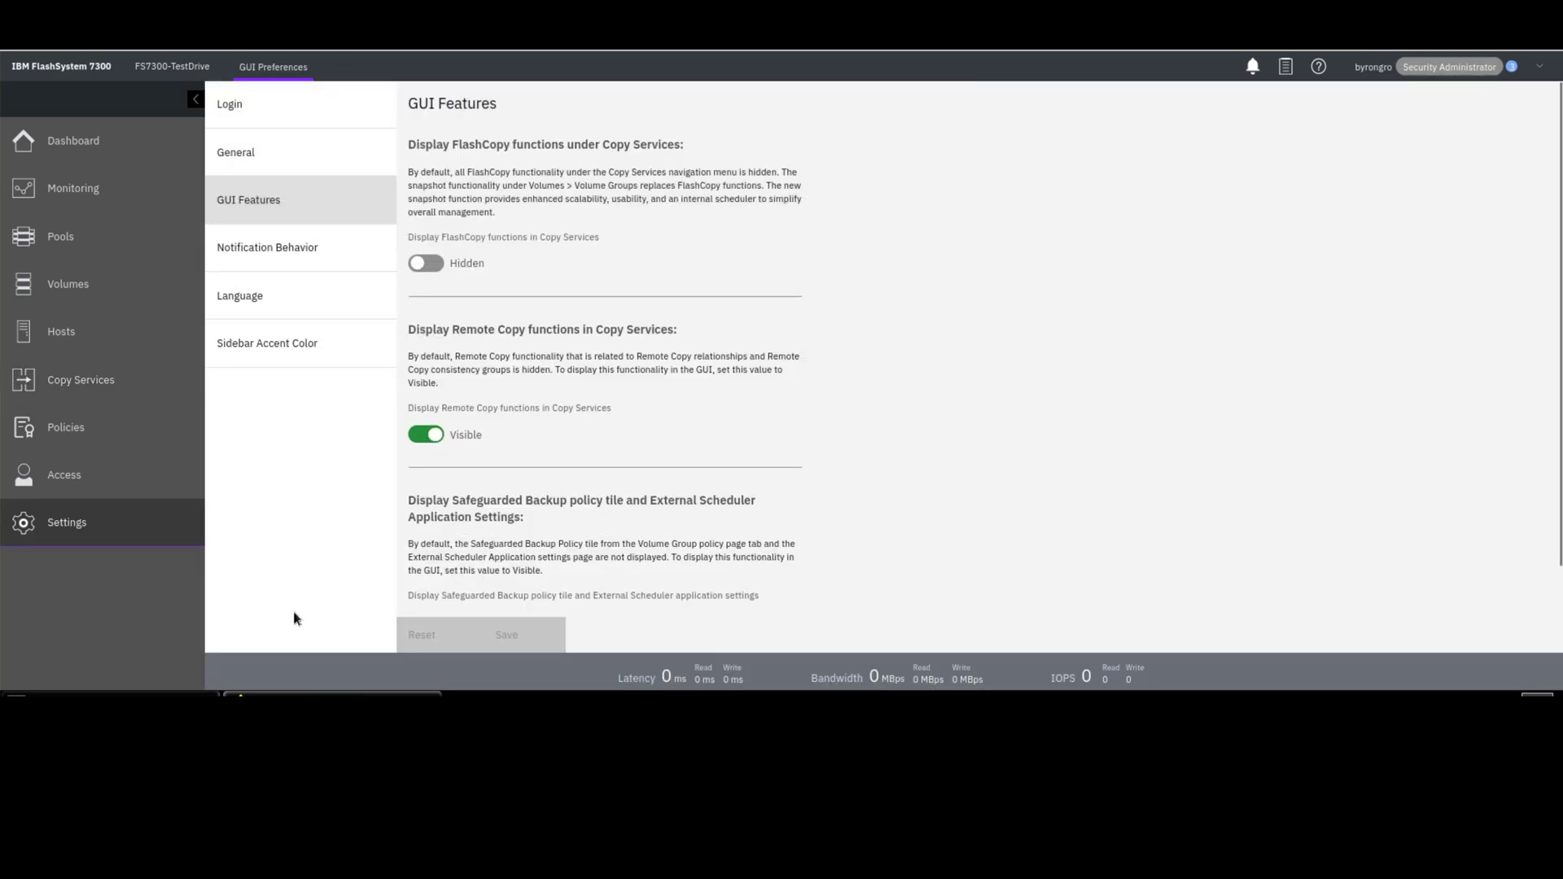
pyautogui.click(420, 436)
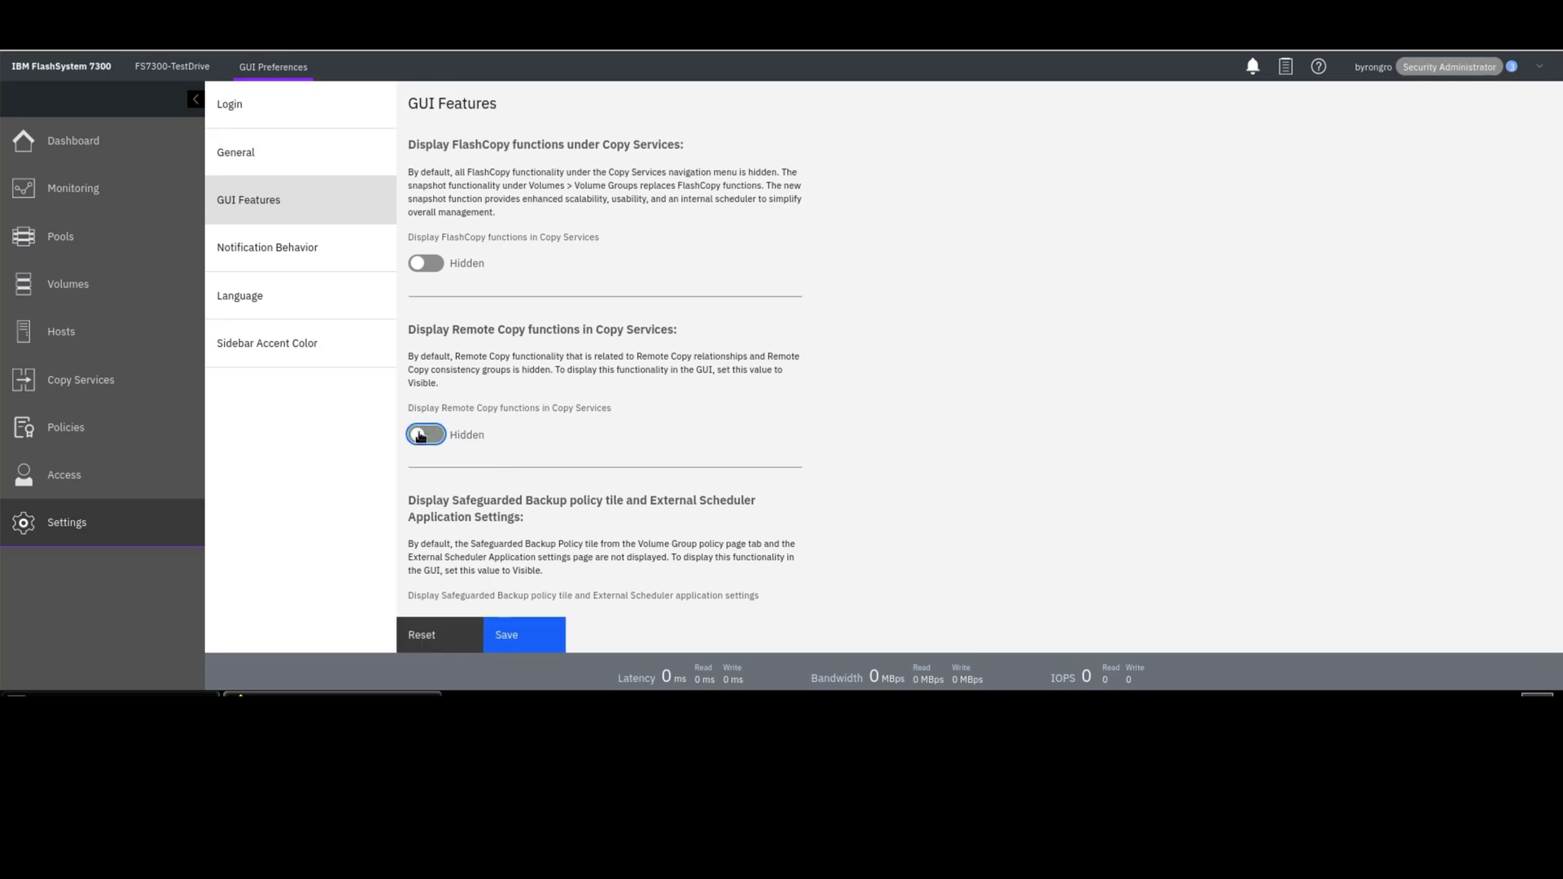
pyautogui.click(546, 633)
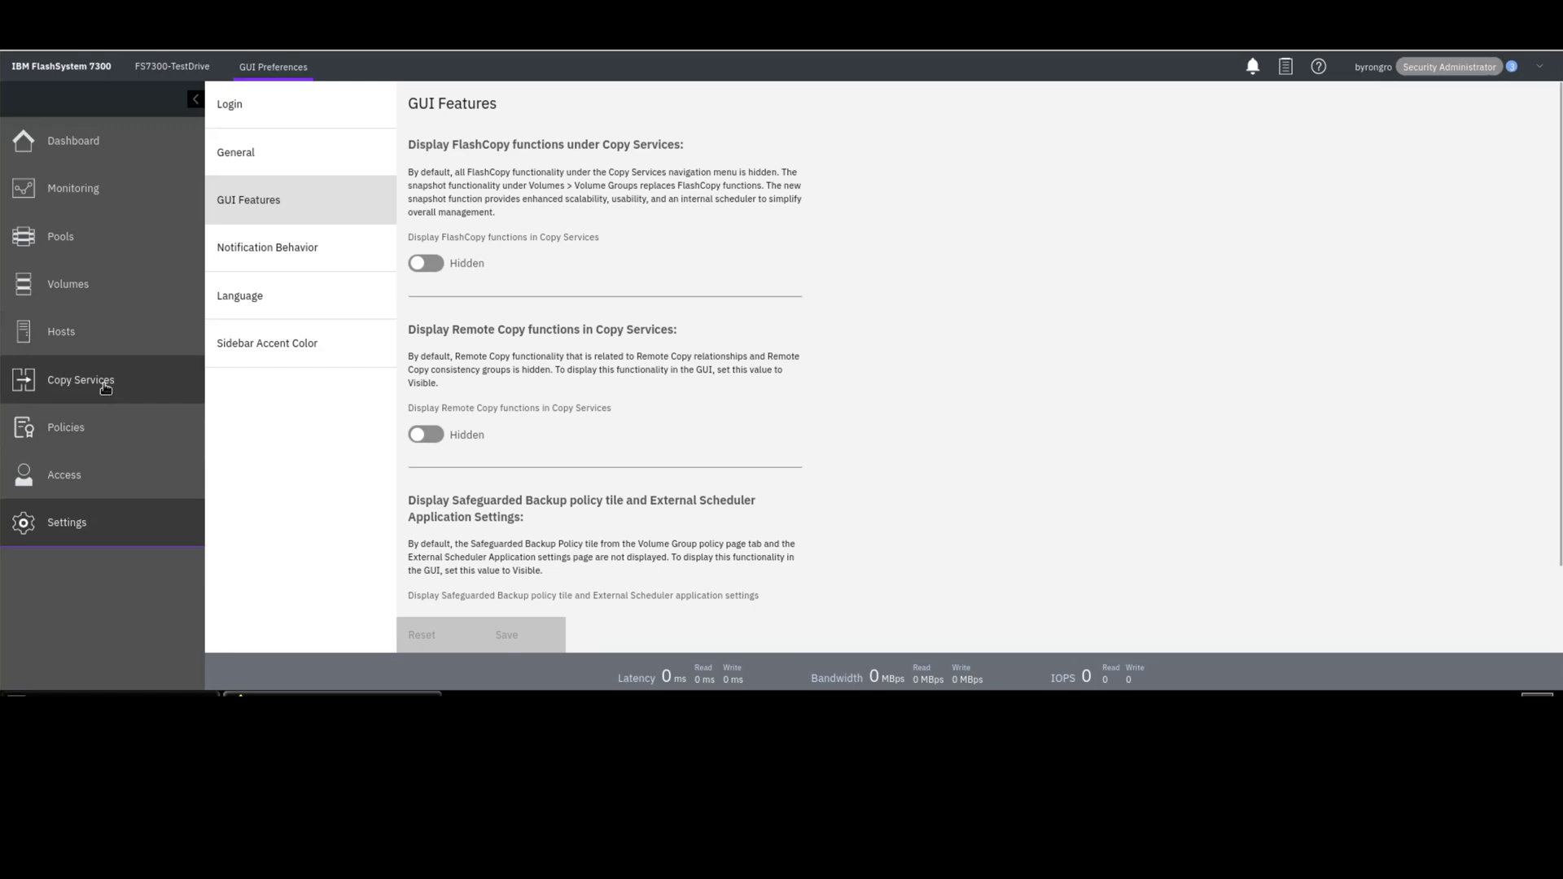
pyautogui.moveTo(105, 388)
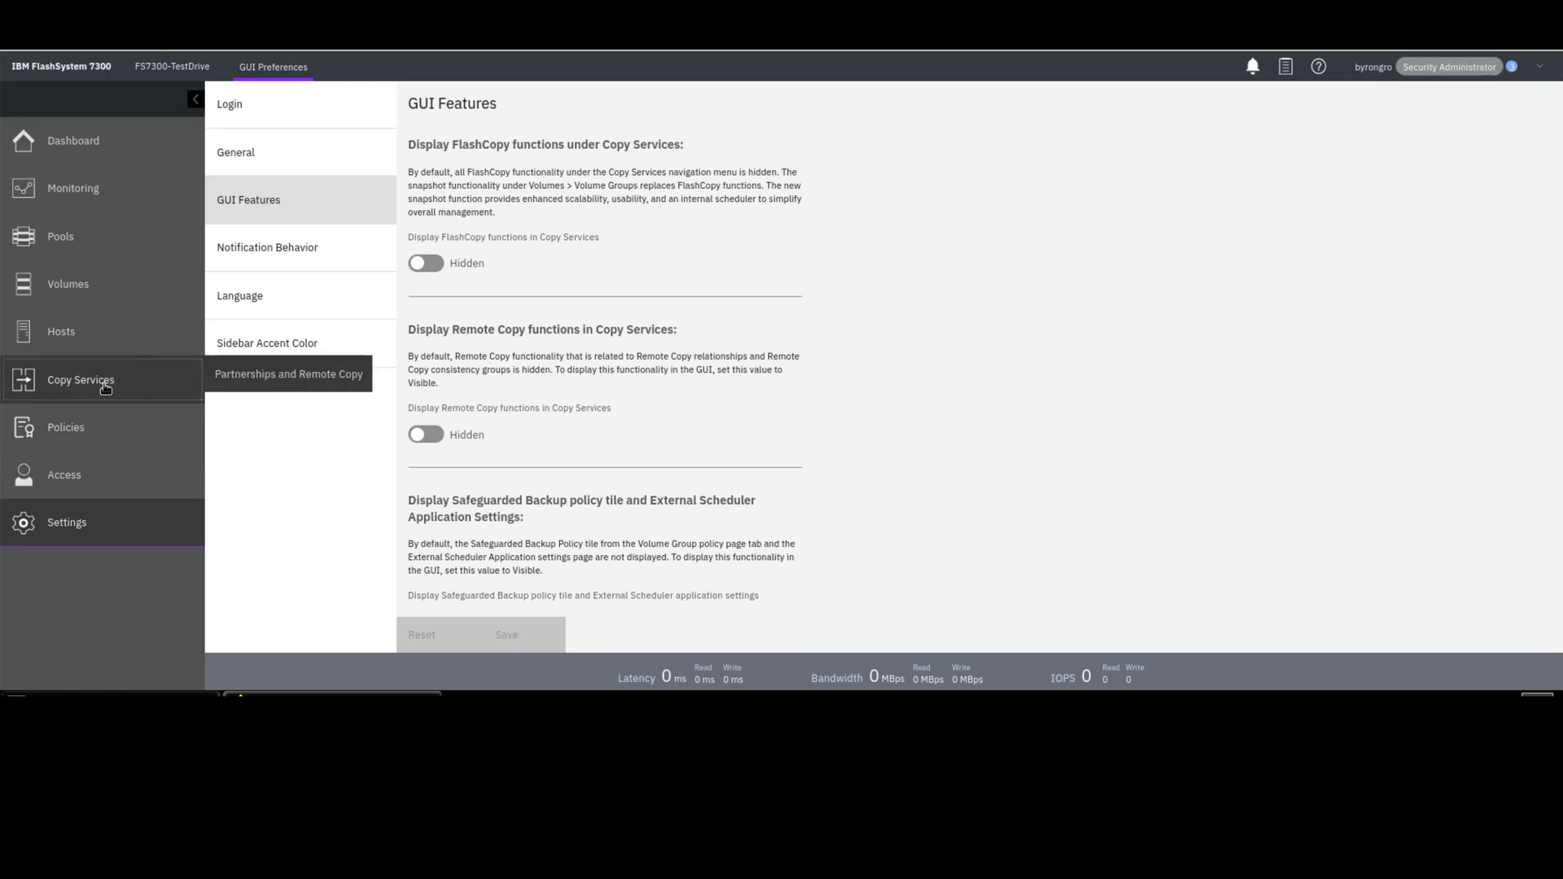
pyautogui.click(335, 377)
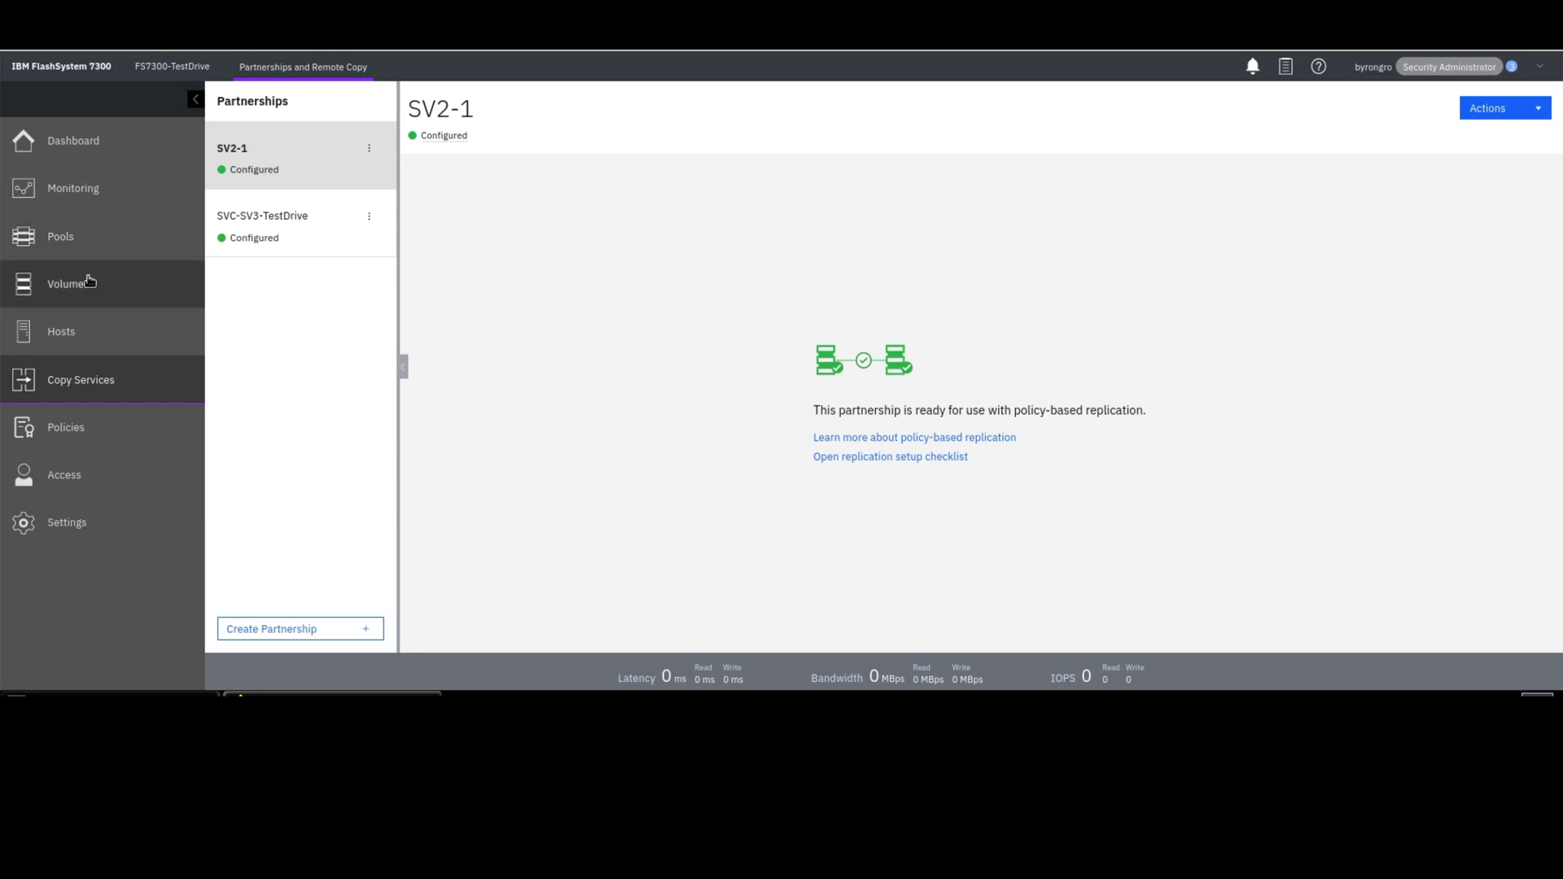
# View BGTest's replication details: Async5 policy with SV2-1 as recovery copy.
pyautogui.moveTo(87, 286)
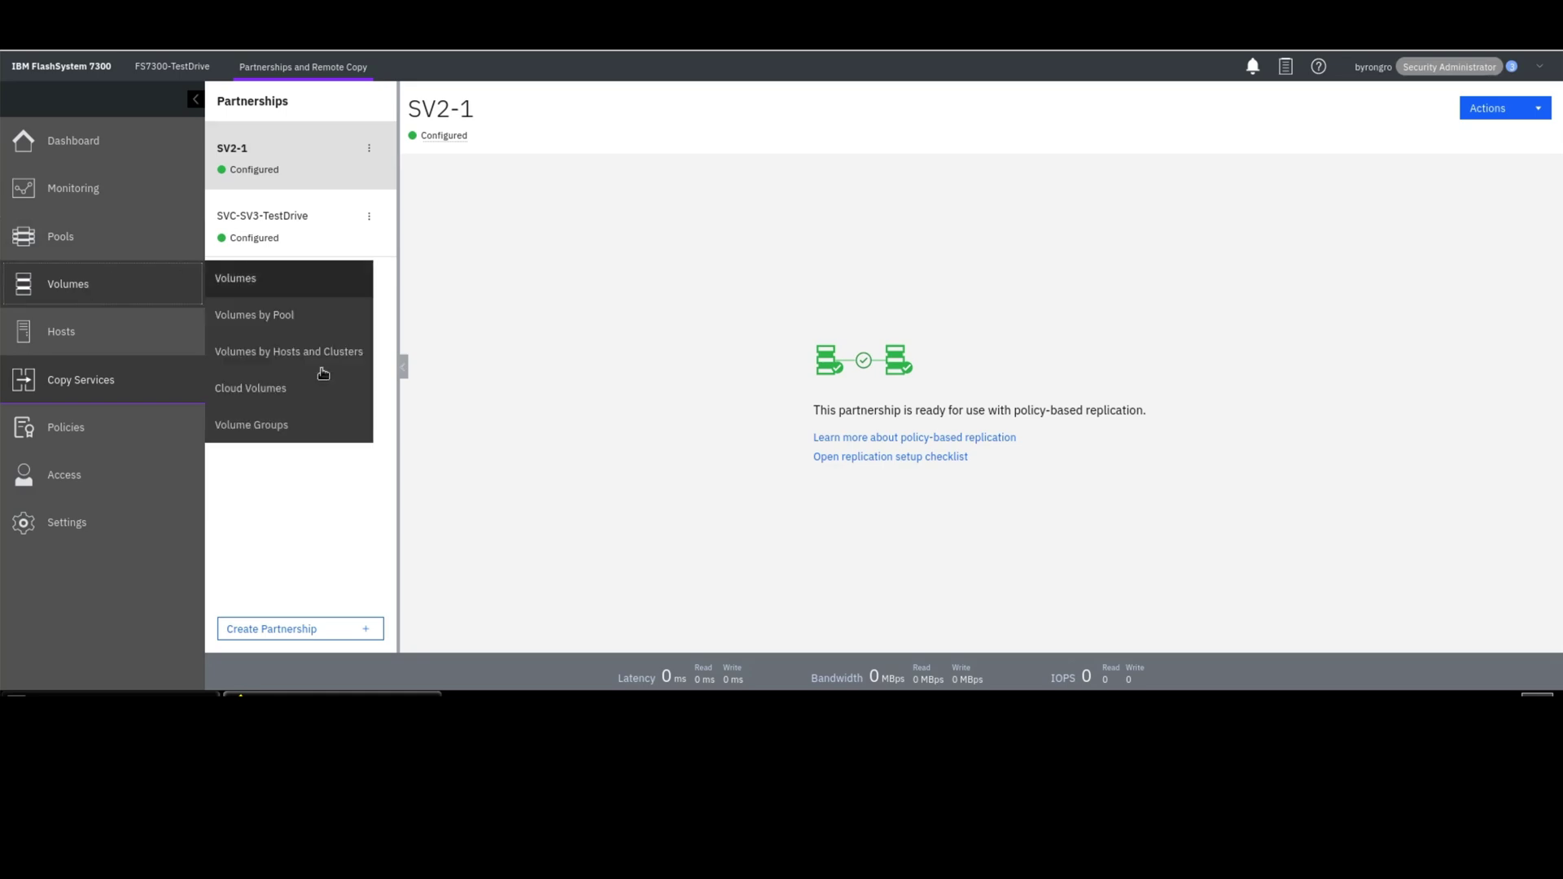
pyautogui.click(297, 432)
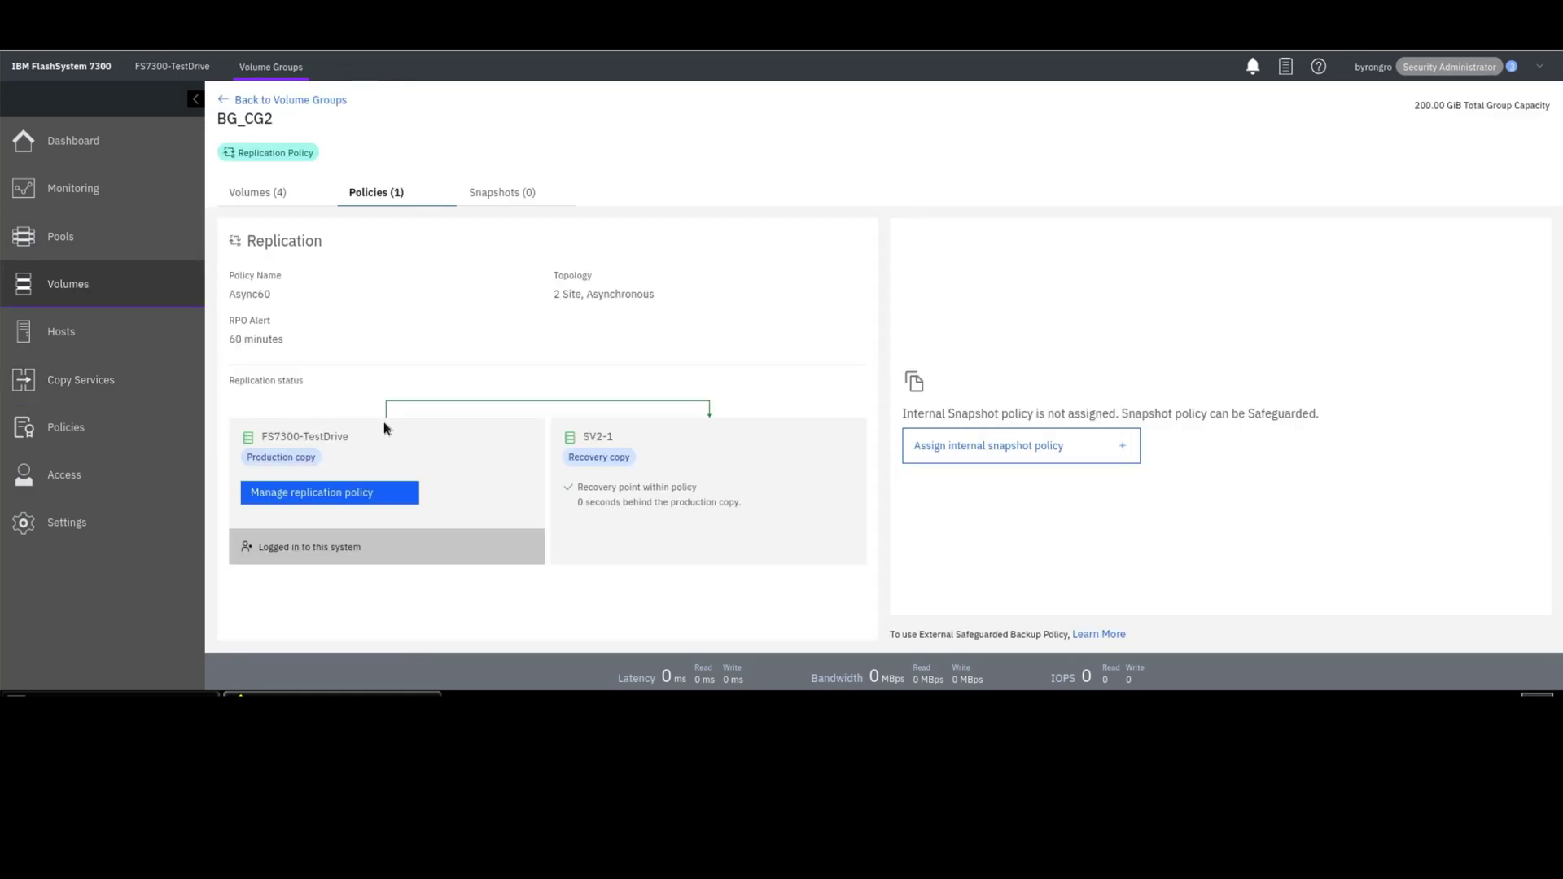
pyautogui.click(269, 100)
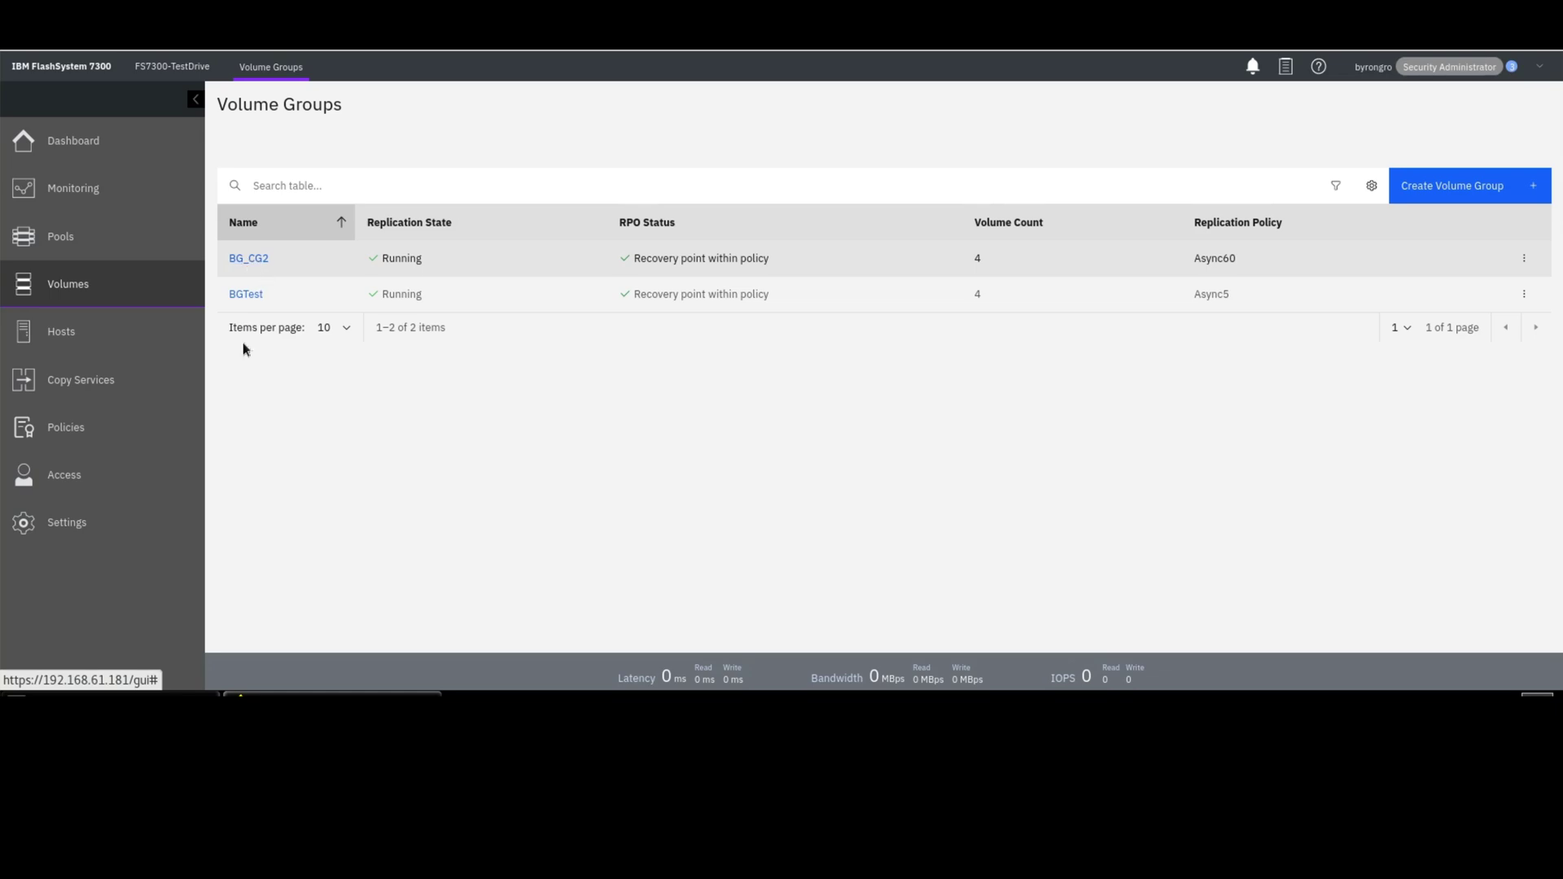
pyautogui.click(247, 295)
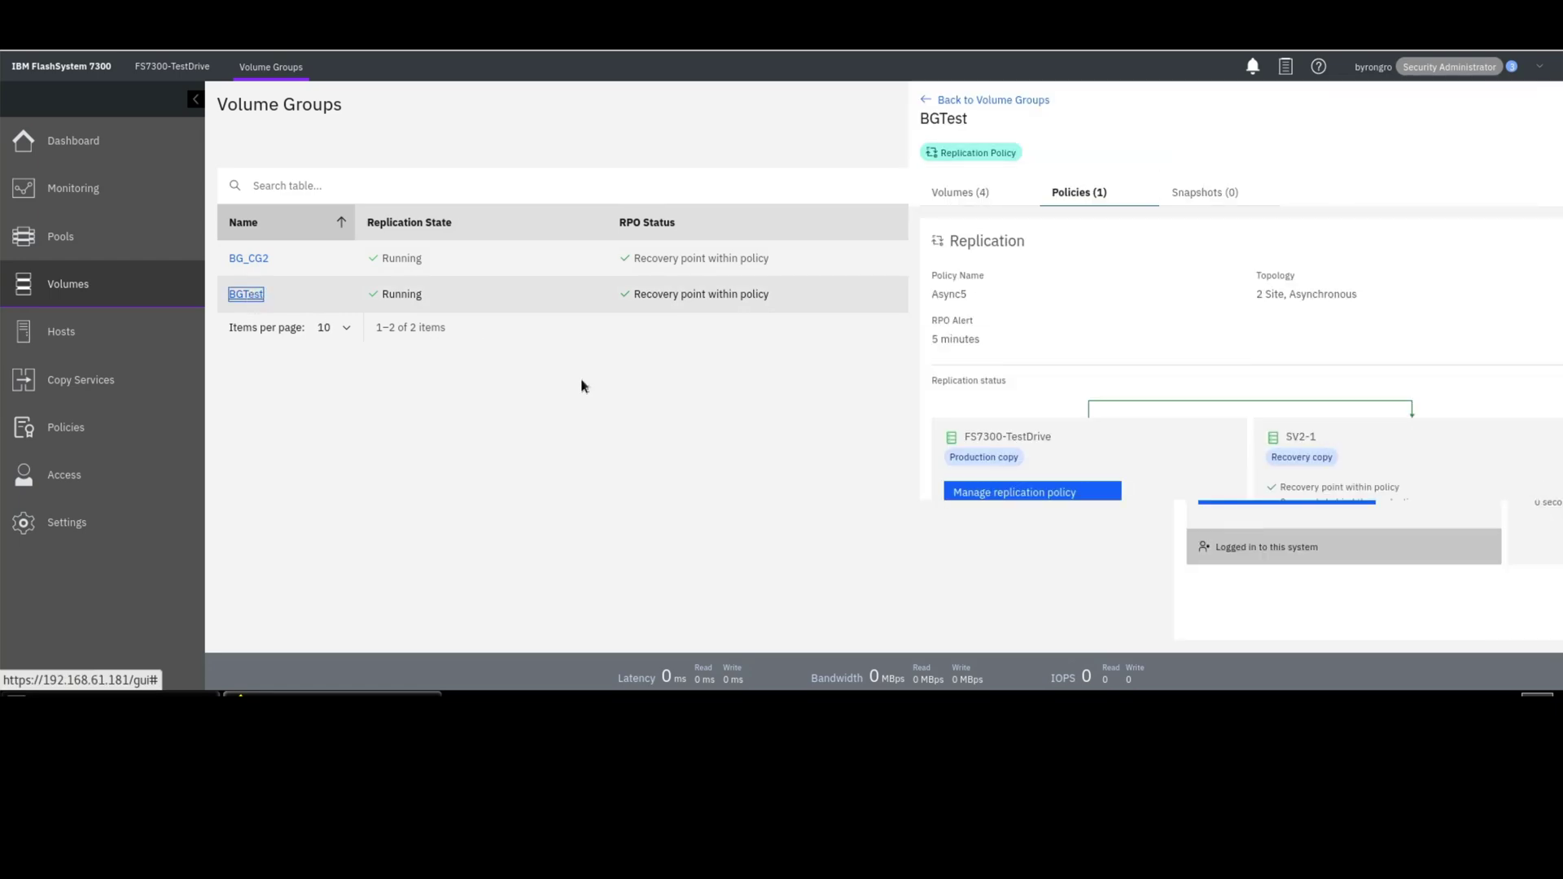